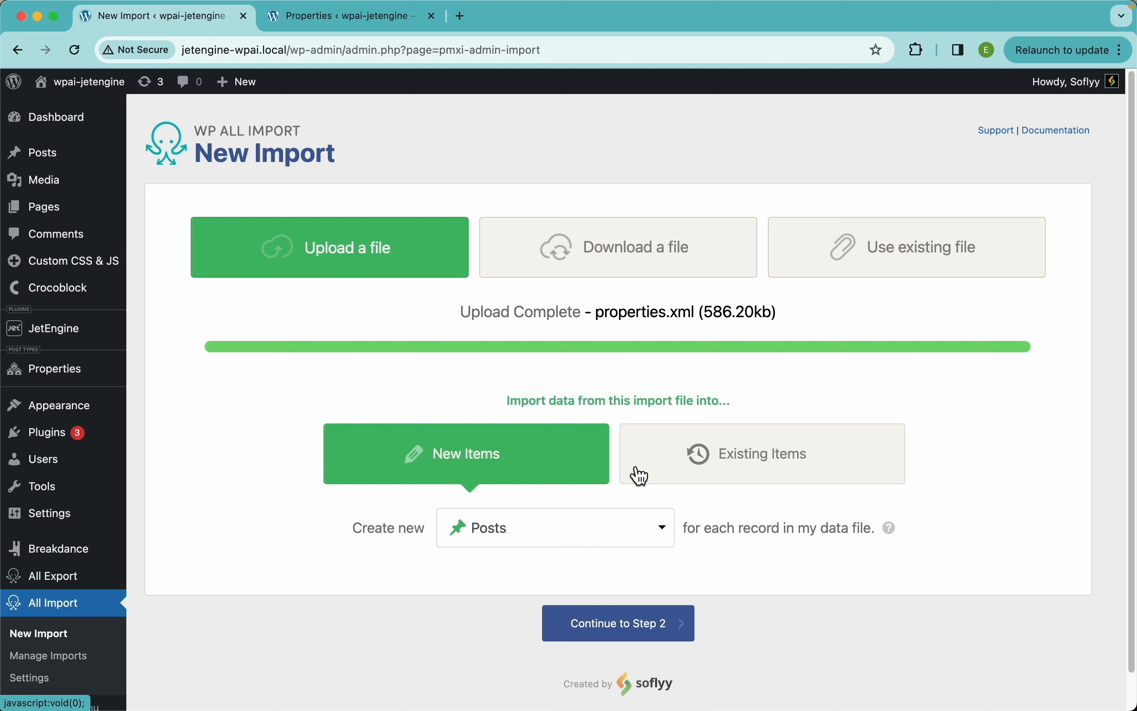
Step: Set the import to create new Properties for each record in the properties.xml file
left_click(588, 532)
scroll(591, 644, "down", 7)
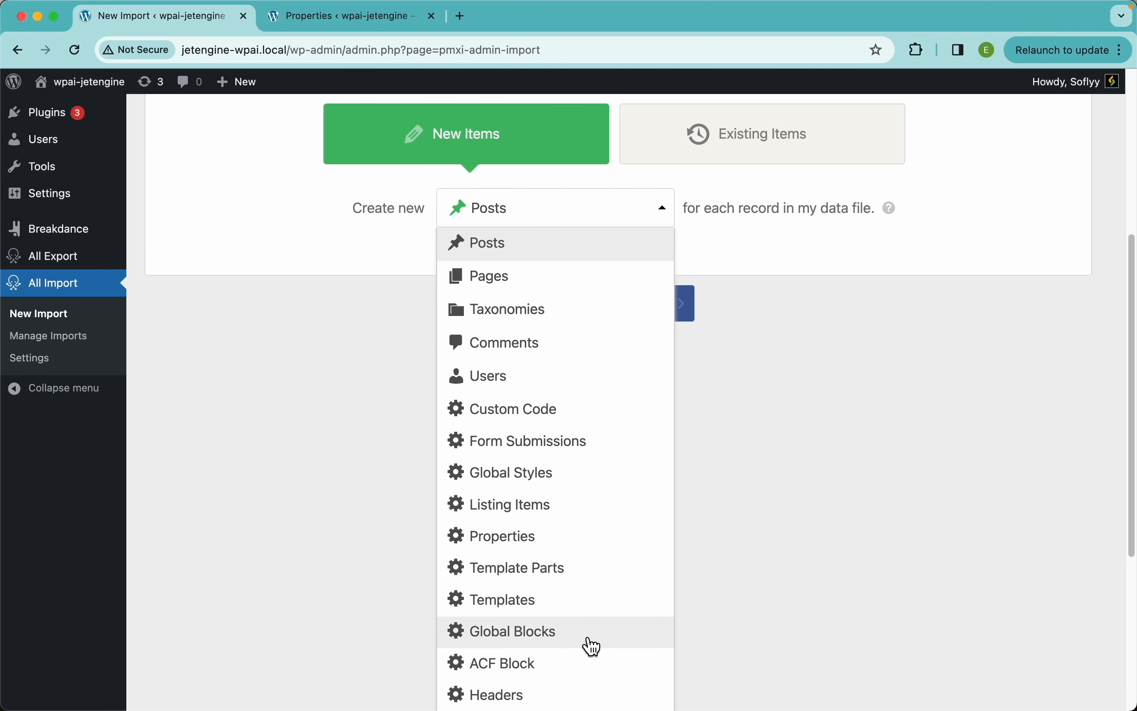
scroll(593, 646, "down", 2)
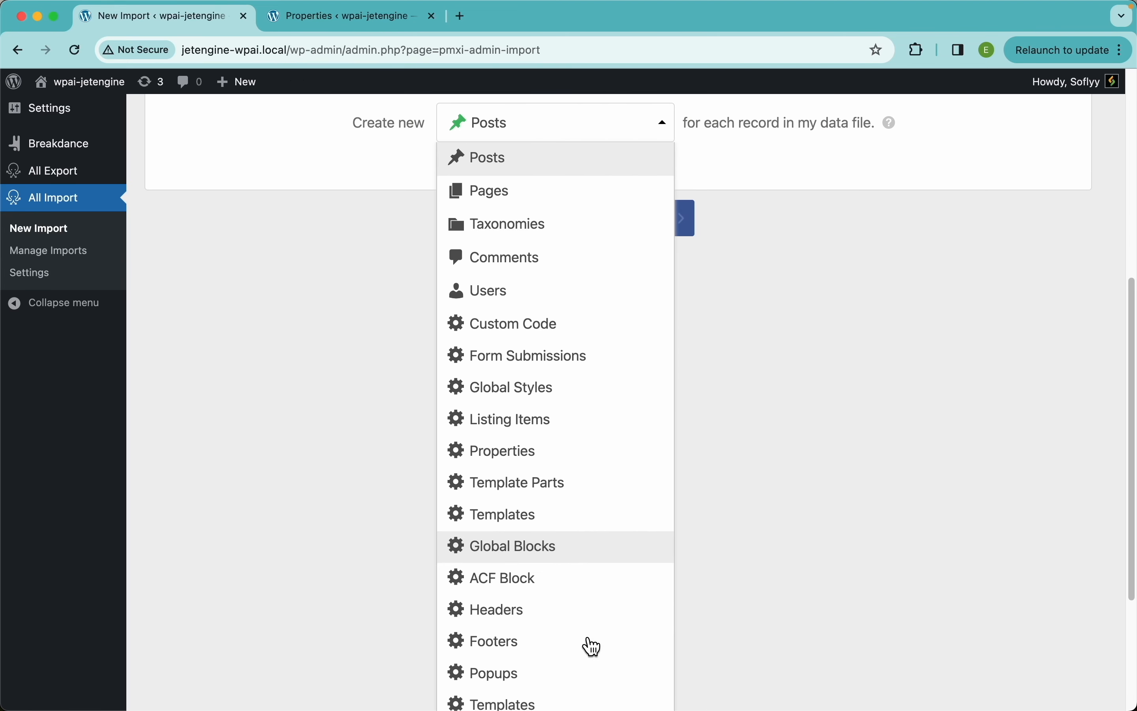
scroll(591, 646, "down", 3)
scroll(589, 645, "up", 5)
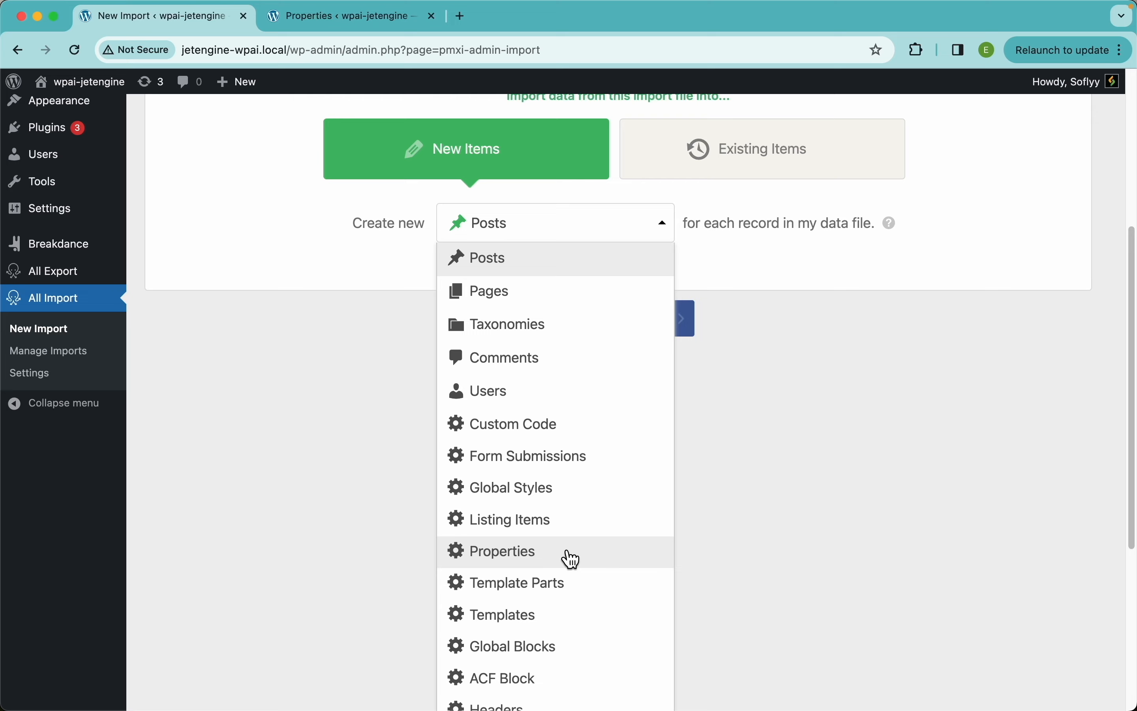
left_click(571, 558)
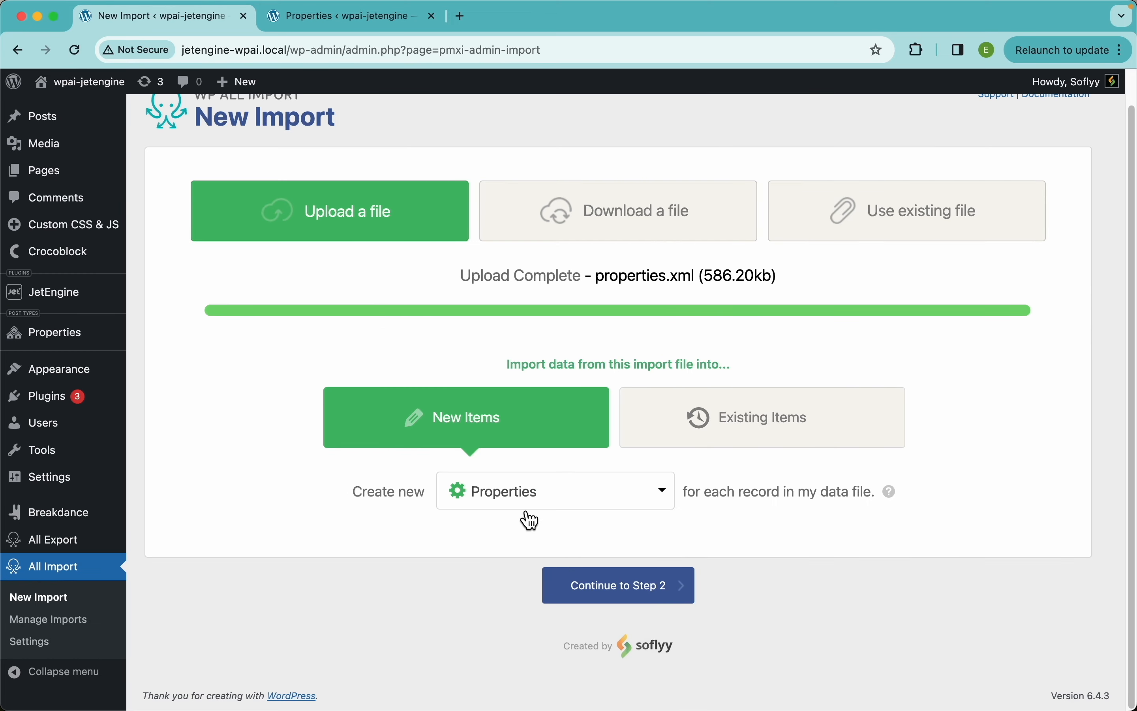
Step: Open JetEngine's custom post types list in a new browser tab and open the Properties post type for editing
mouse_move(102, 309)
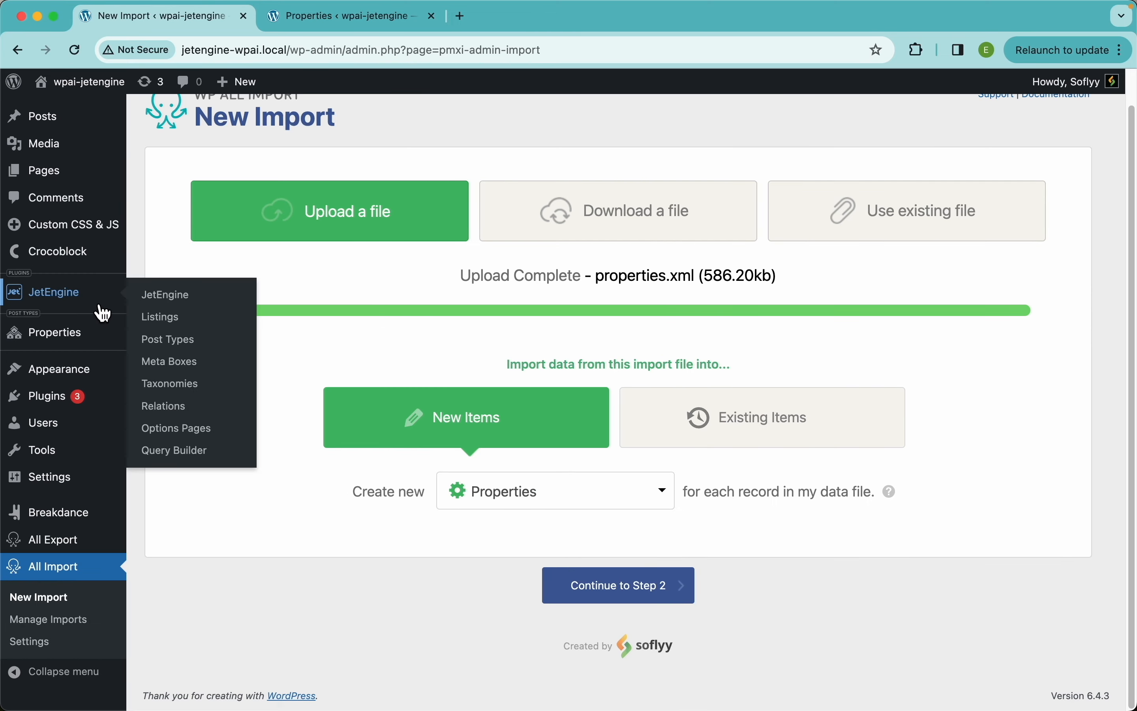
right_click(191, 350)
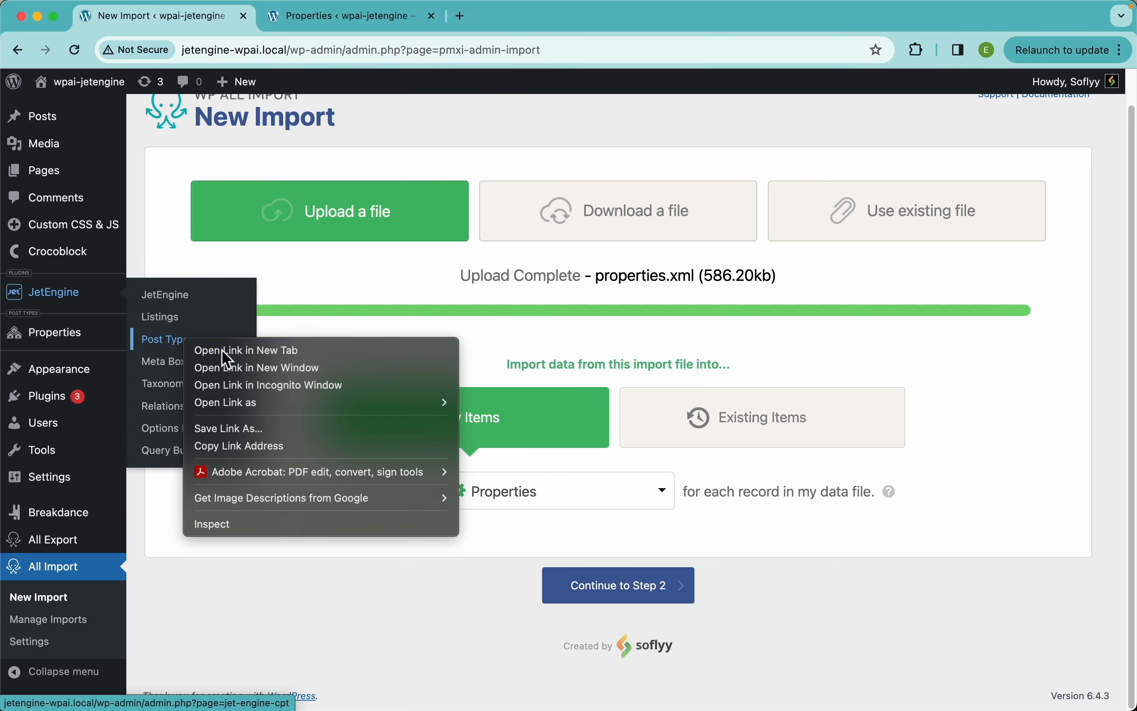
left_click(222, 350)
left_click(494, 17)
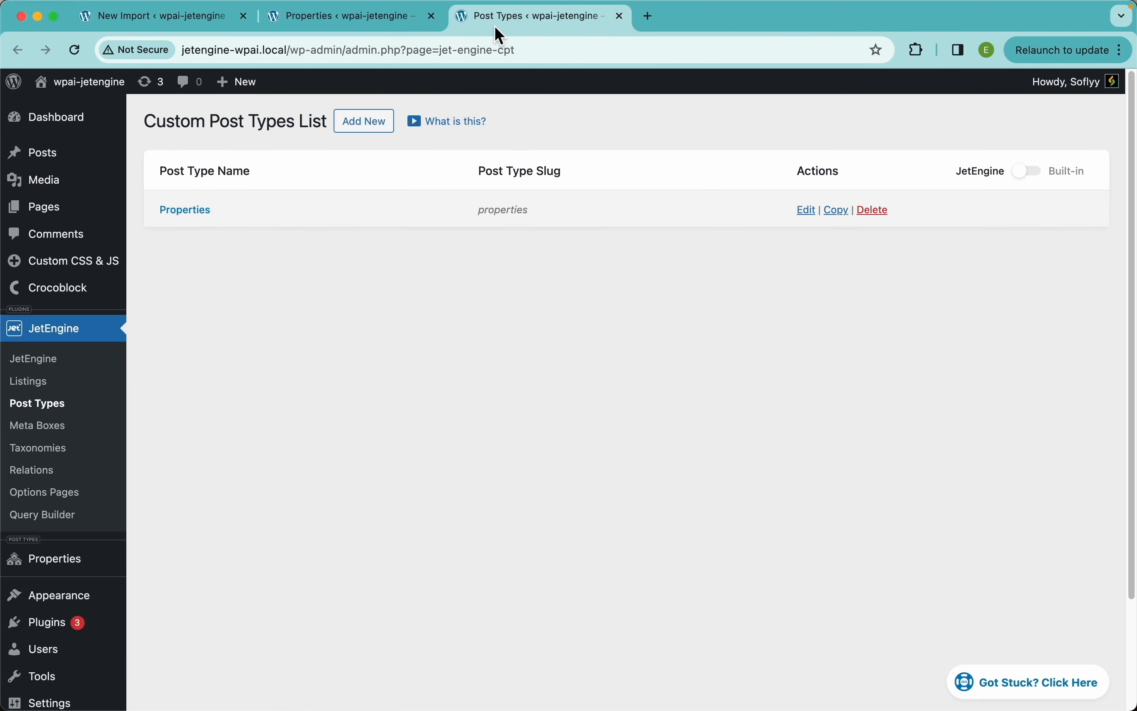
left_click(207, 217)
Step: Examine the Properties post type's meta fields and their types across the Listing Info, Media and Contact groups
scroll(497, 444, "down", 8)
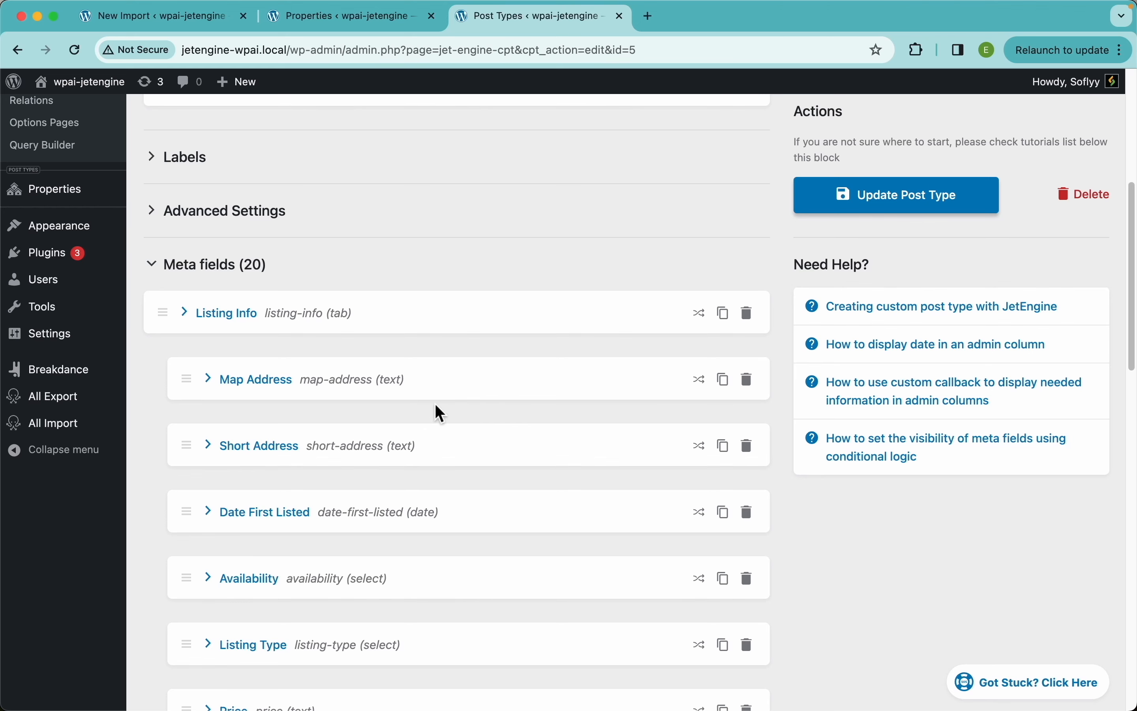
scroll(439, 412, "down", 5)
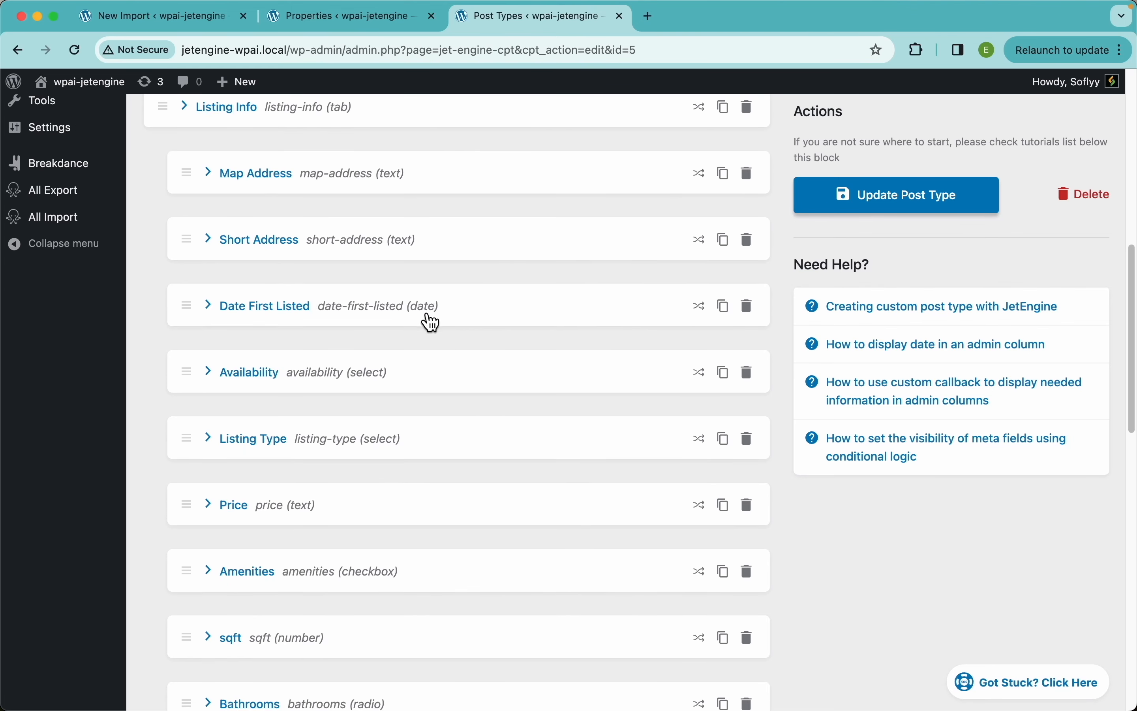
scroll(428, 329, "down", 4)
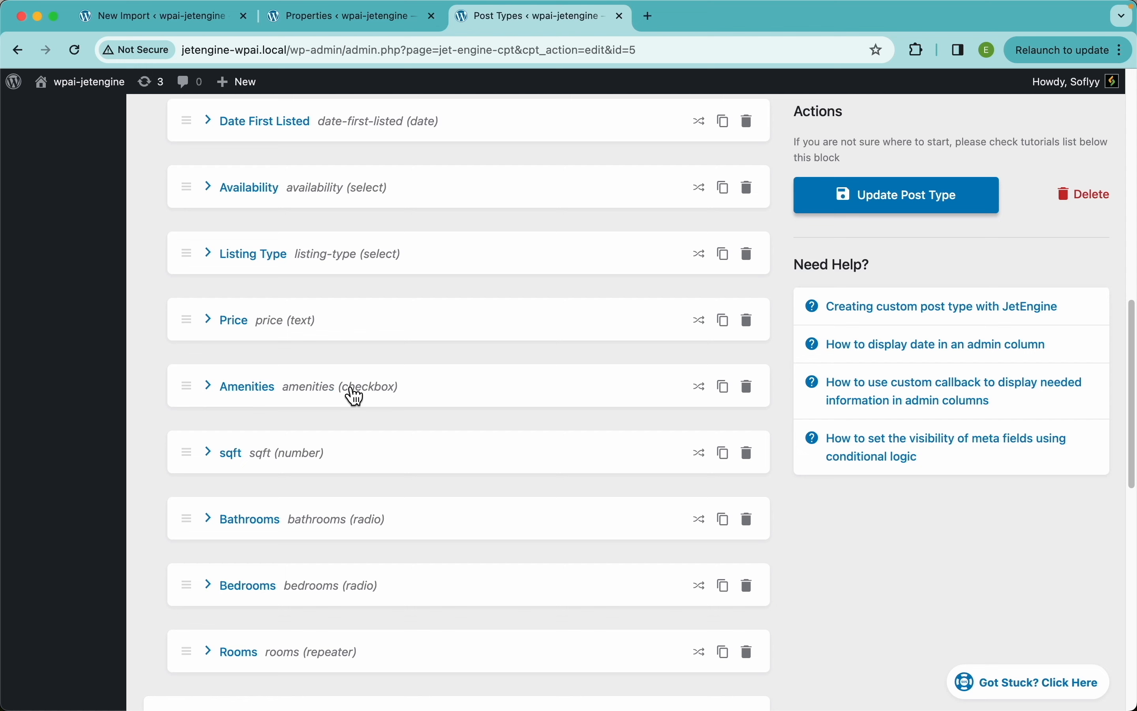
scroll(525, 410, "down", 4)
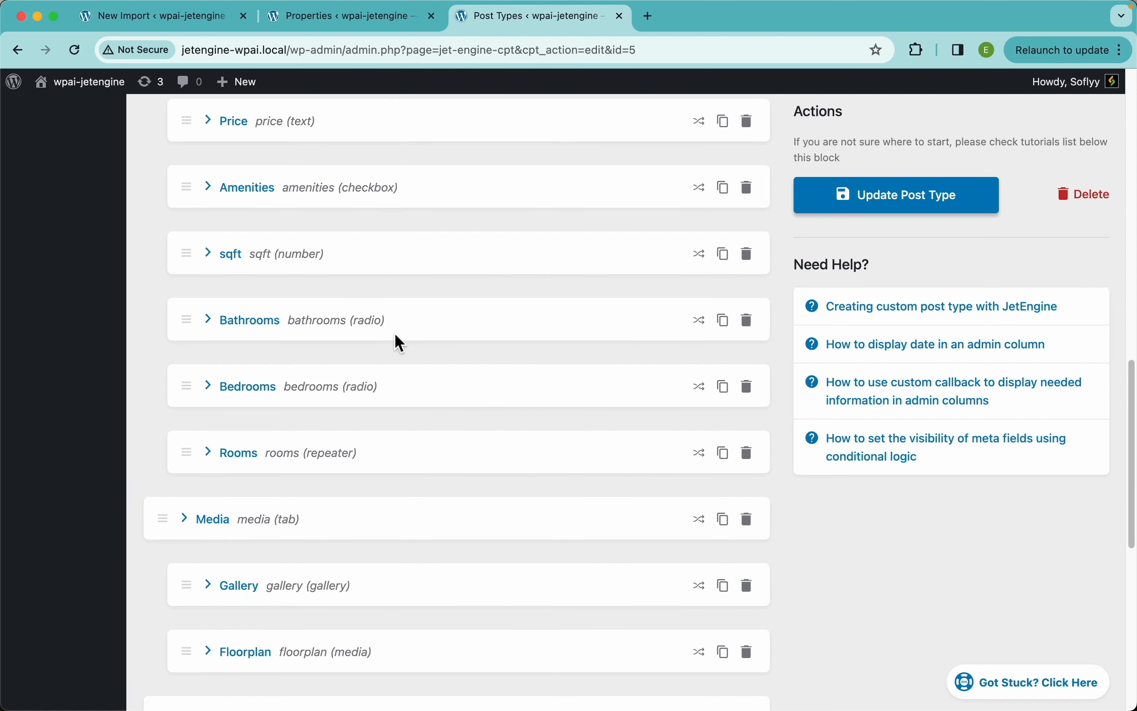
scroll(398, 435, "down", 4)
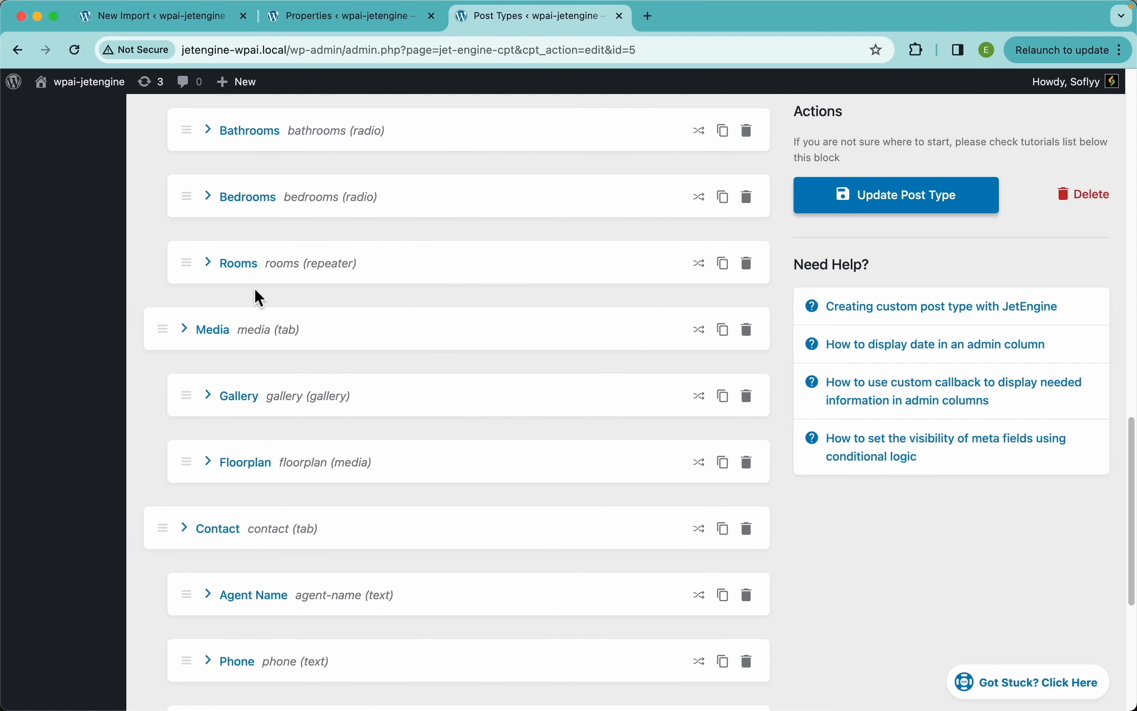
scroll(371, 388, "down", 2)
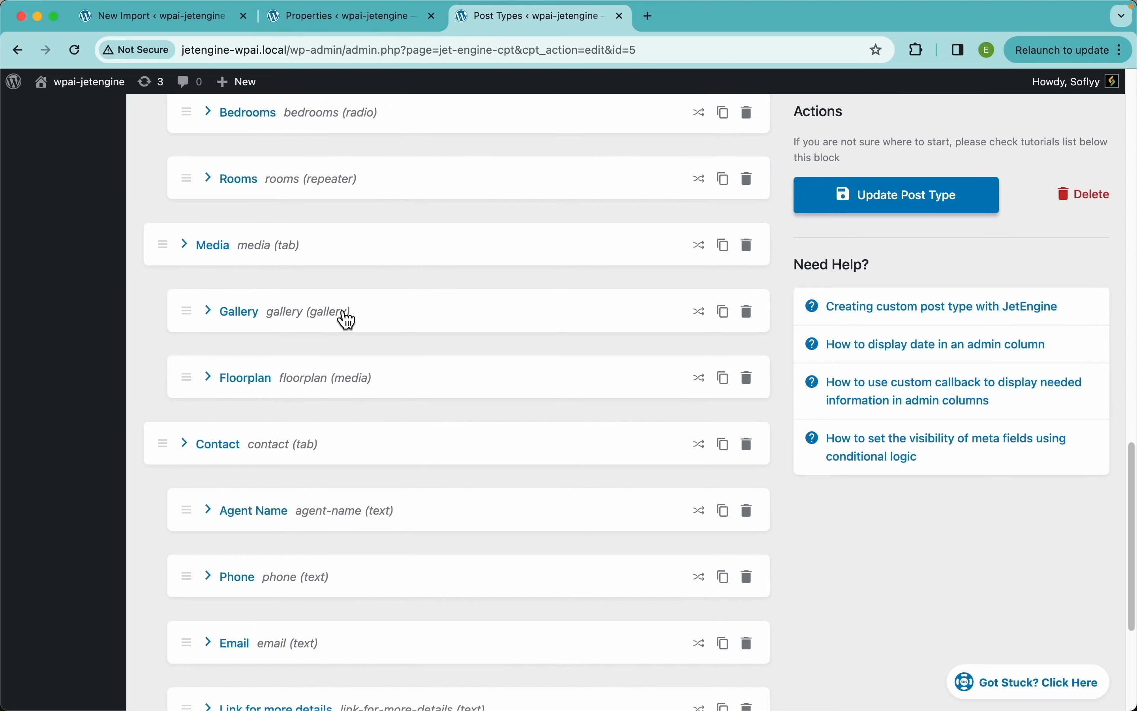
scroll(436, 405, "down", 4)
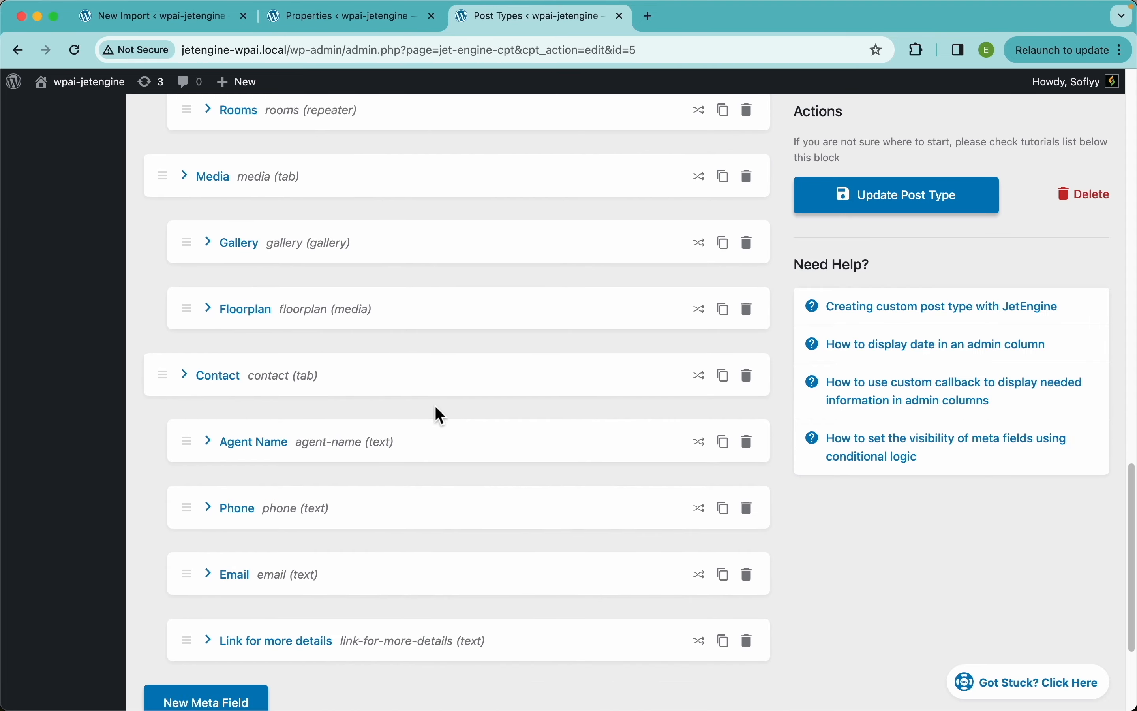
scroll(412, 335, "up", 20)
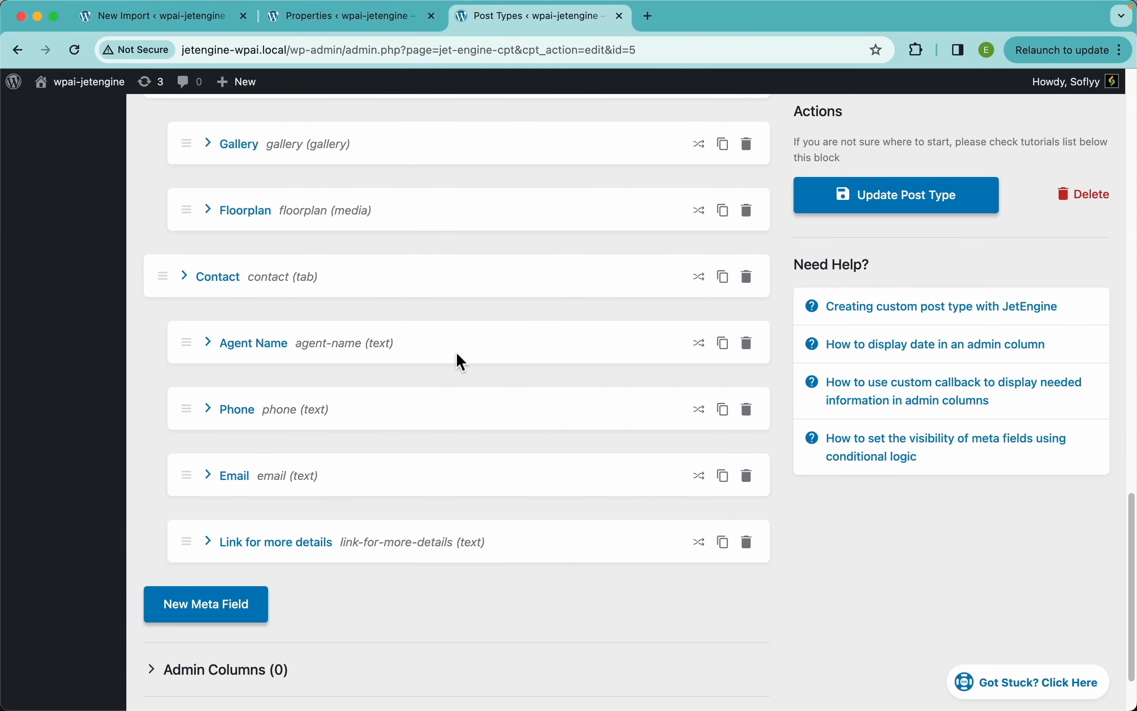
Step: Open a new Properties post from the other browser tab and review its Listing Info fields
left_click(359, 21)
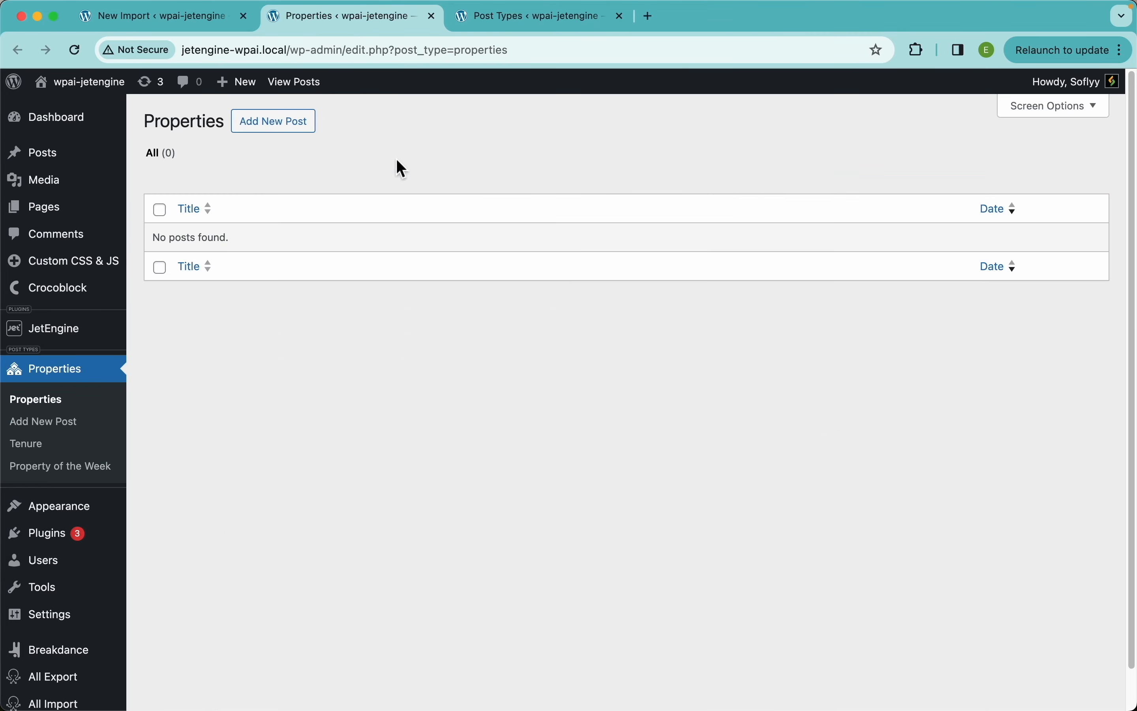
left_click(303, 131)
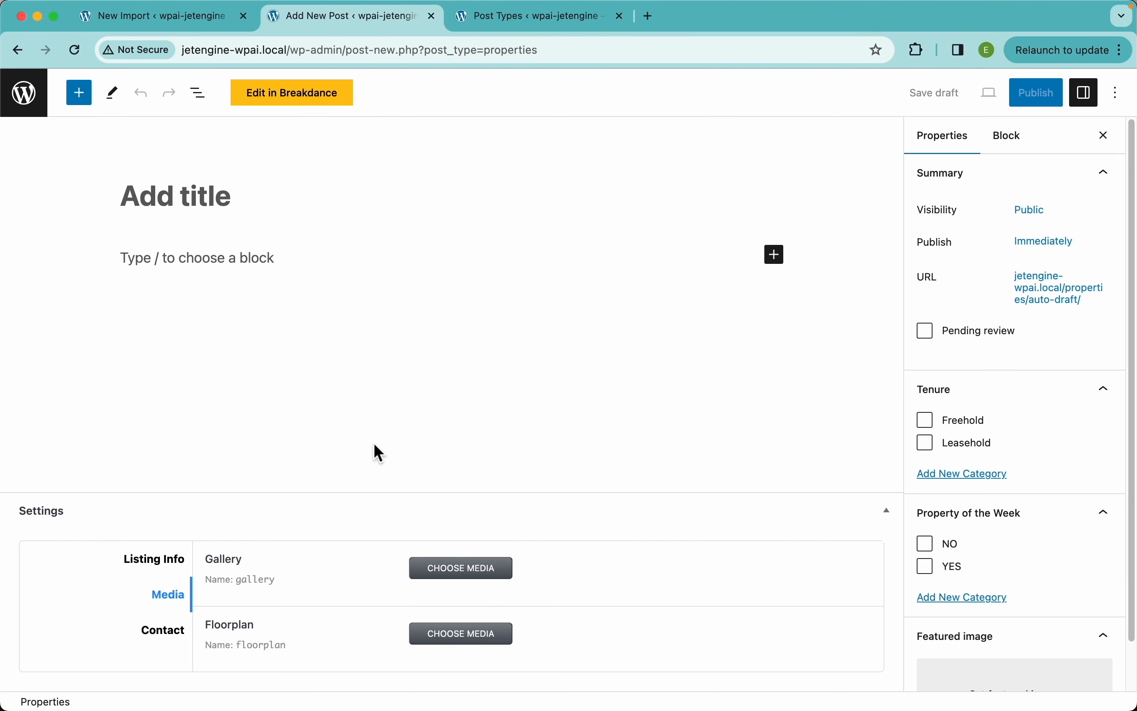
left_click(180, 560)
scroll(489, 571, "down", 7)
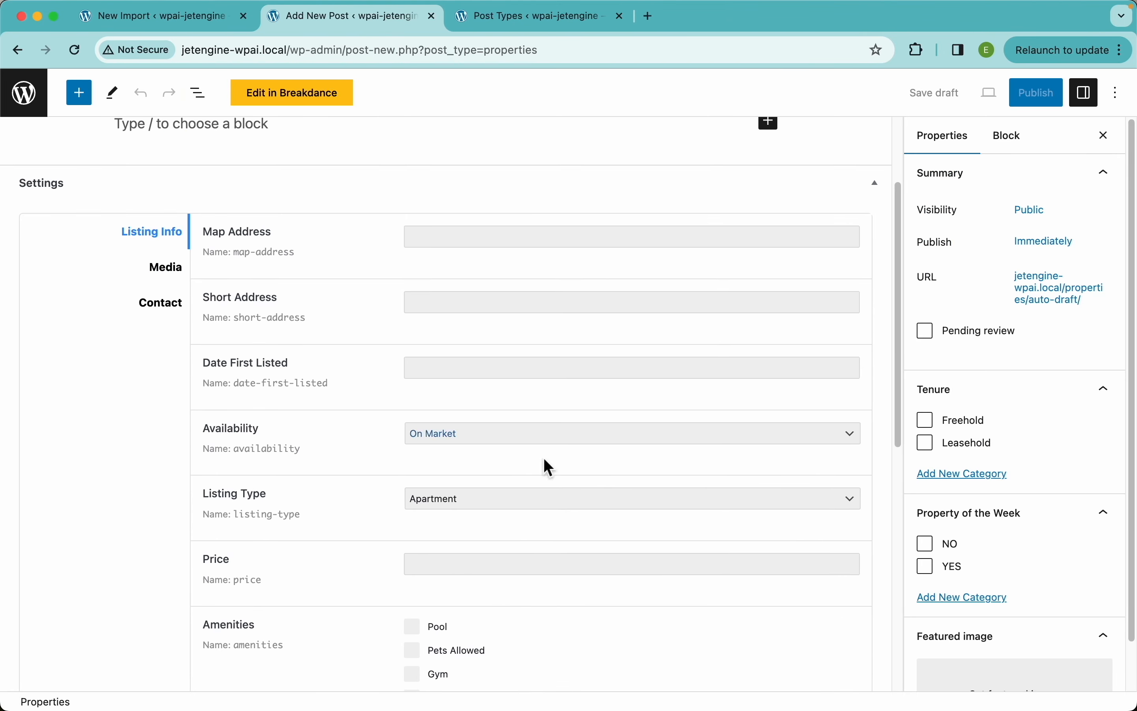
scroll(482, 523, "down", 10)
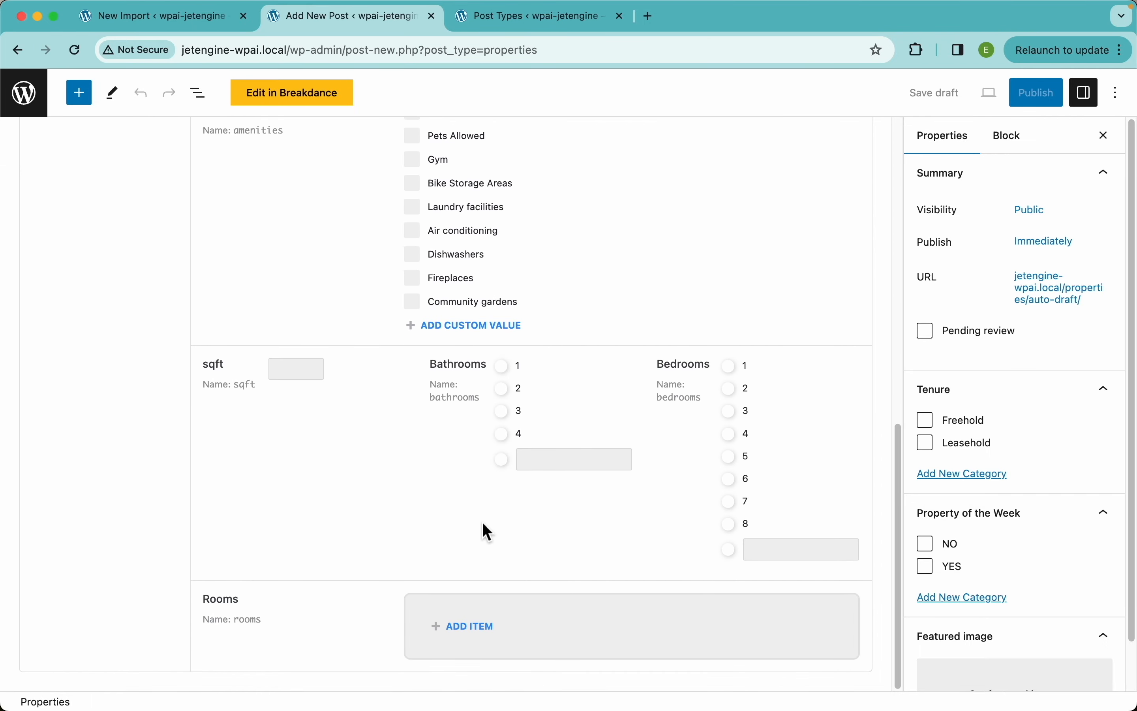
Step: Add an item to the Rooms repeater of the new post to view its subfields
left_click(472, 631)
scroll(525, 589, "down", 6)
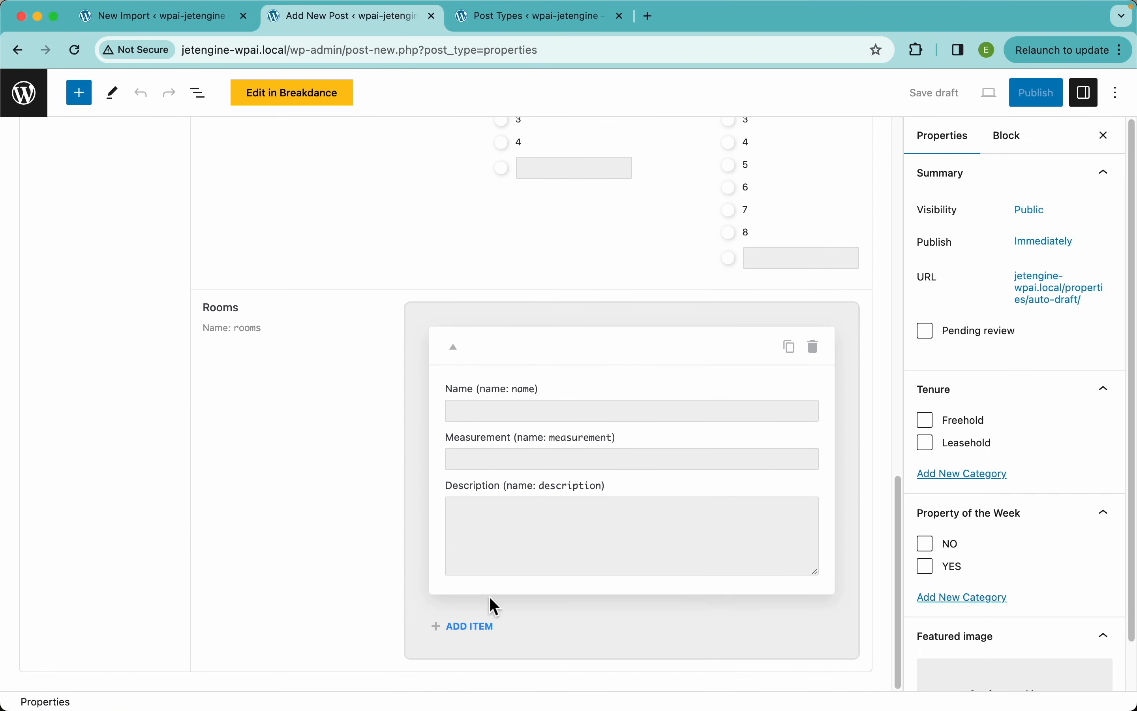
scroll(344, 350, "up", 20)
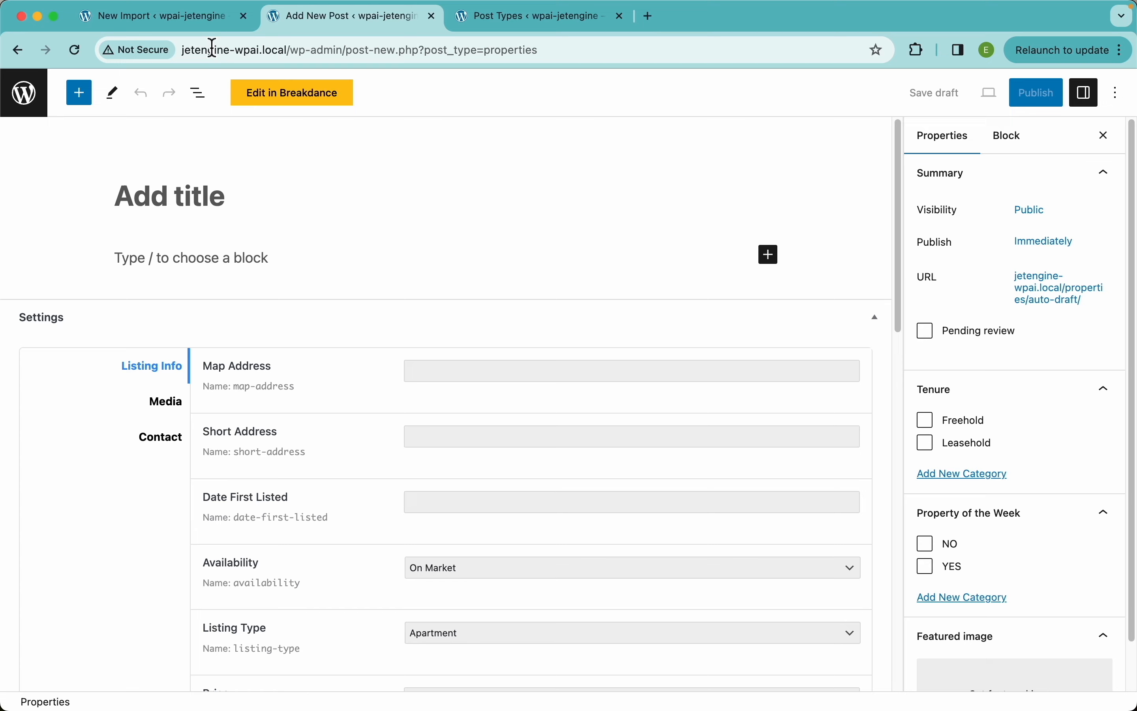
Step: Return to the new import, continue to Step 2 and review the data in the first post element
left_click(205, 19)
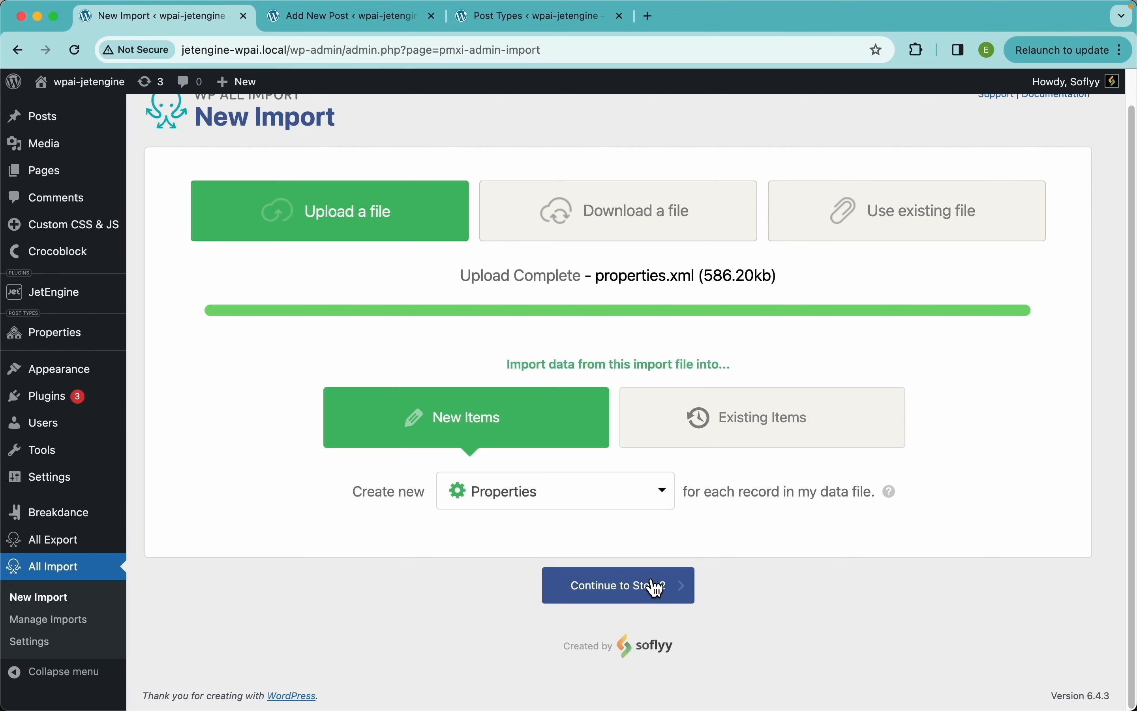
left_click(679, 597)
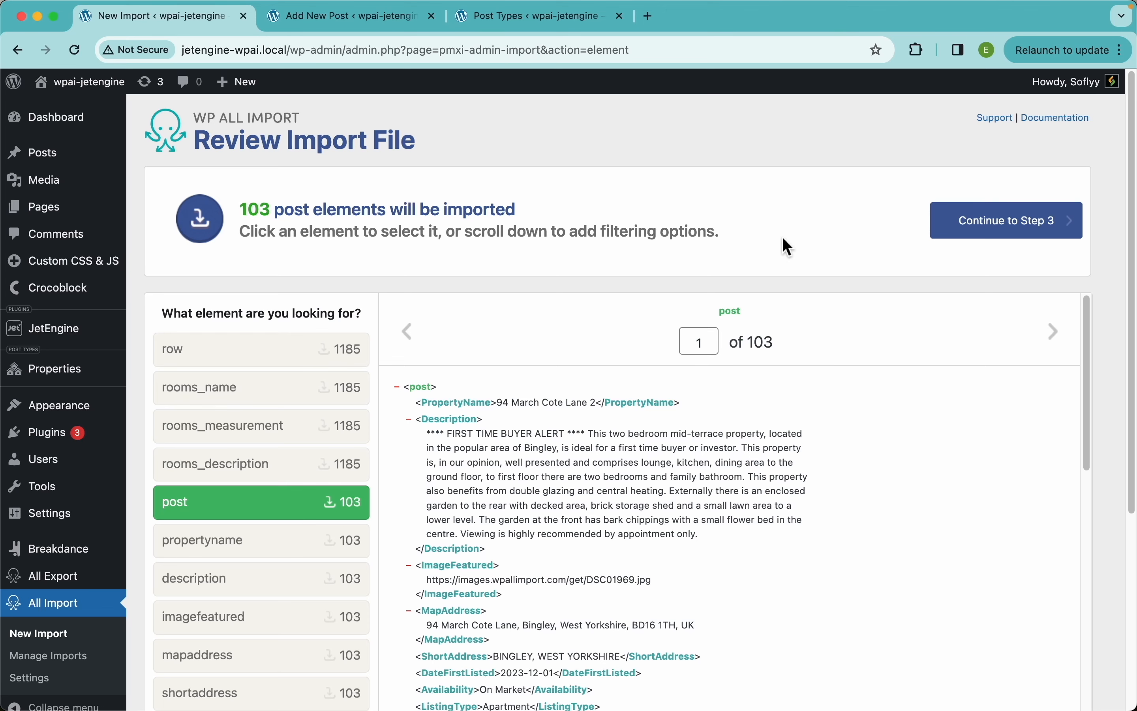
scroll(710, 263, "down", 10)
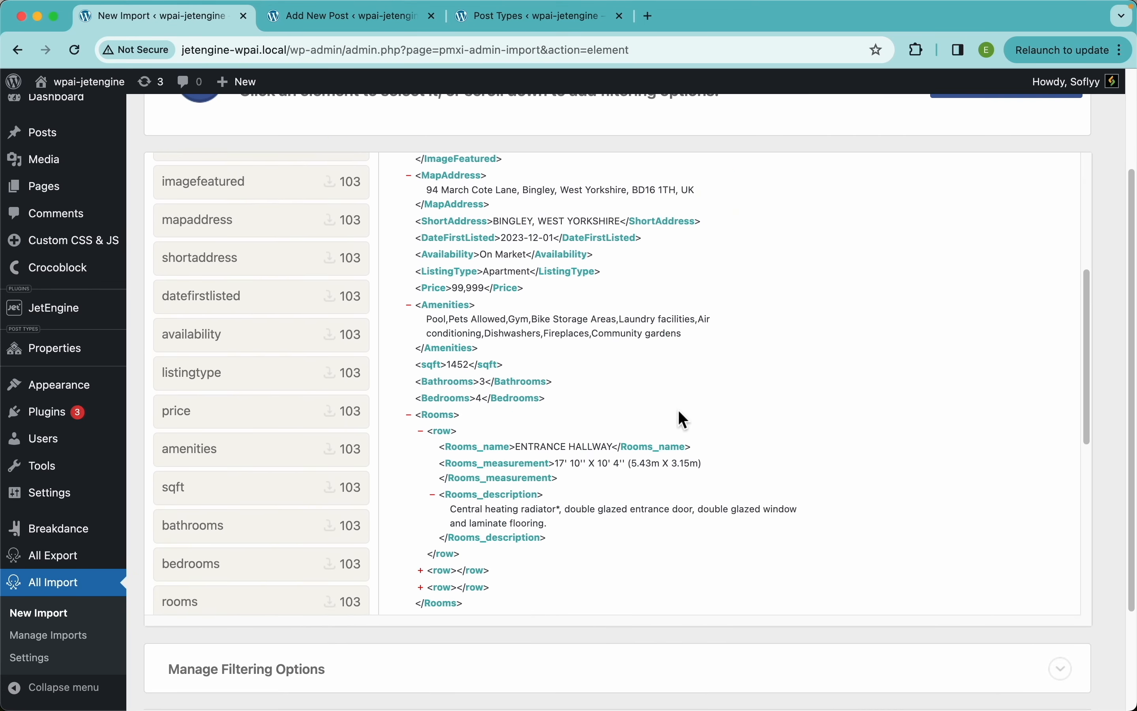
scroll(679, 412, "down", 6)
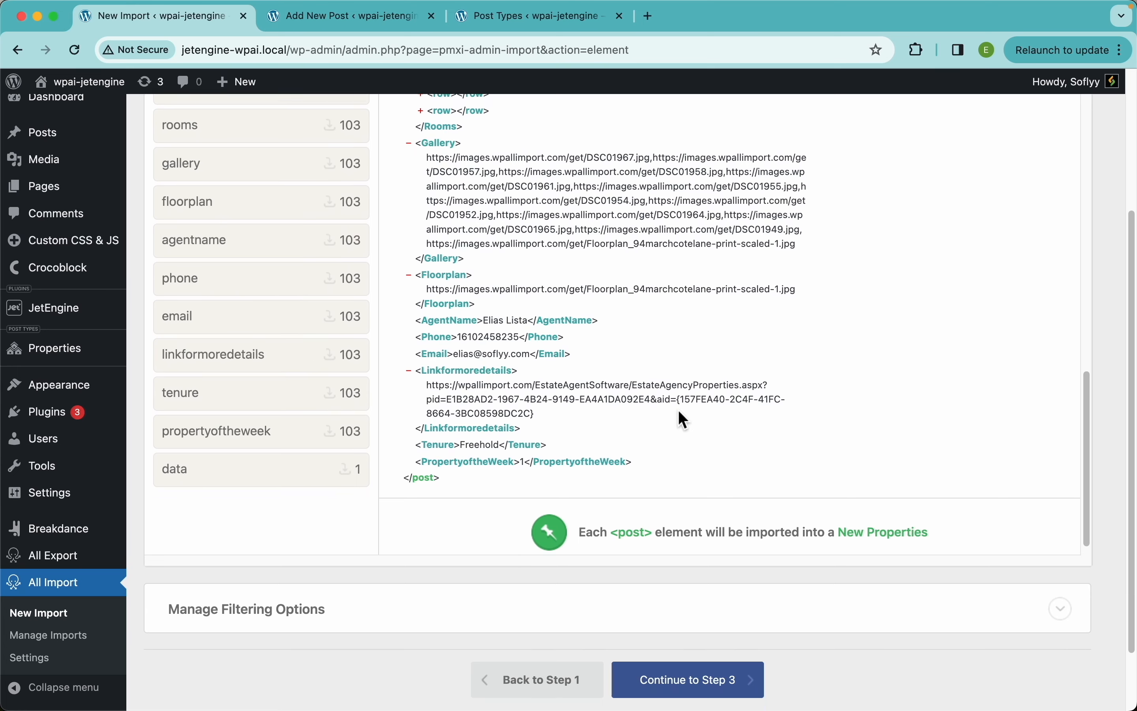
scroll(679, 411, "up", 15)
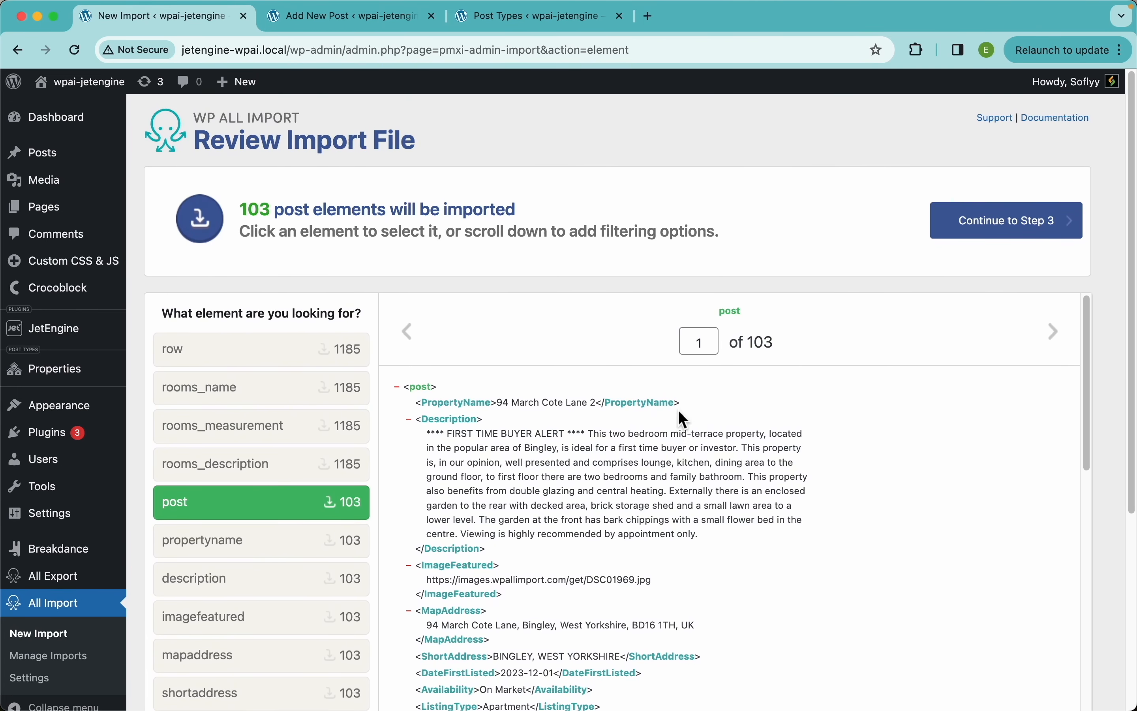
Step: Add a filter rule to the import requiring the Availability[1] element to equal "On Market"
scroll(655, 234, "down", 6)
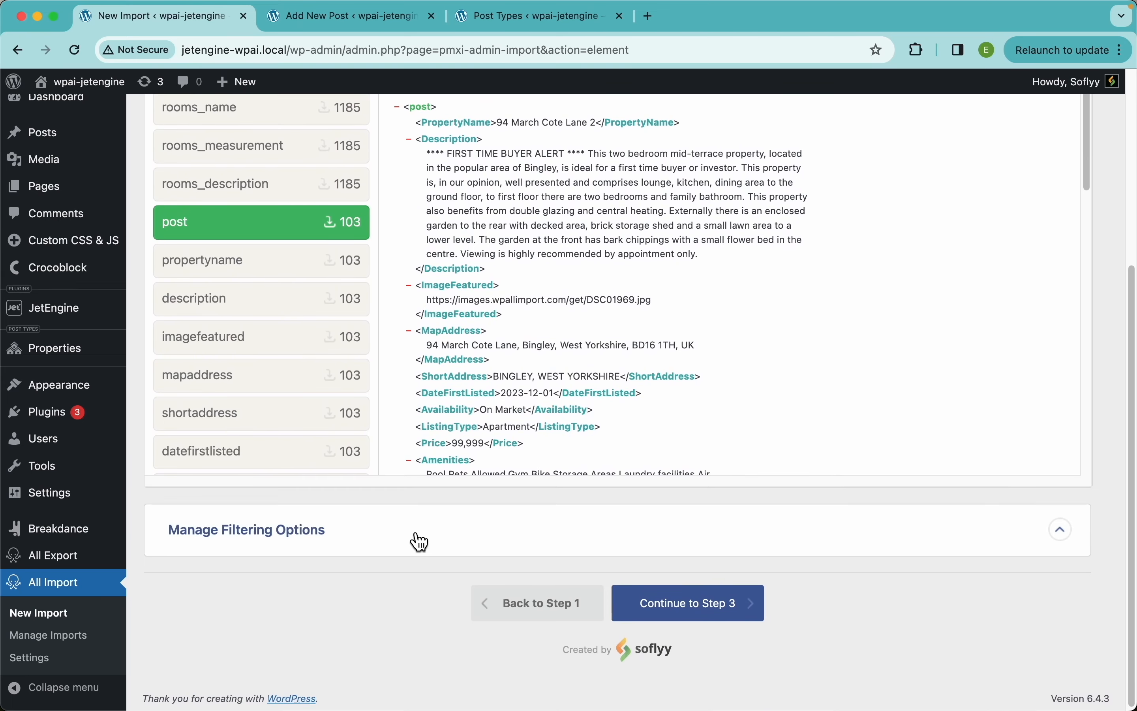
left_click(418, 541)
scroll(363, 551, "down", 3)
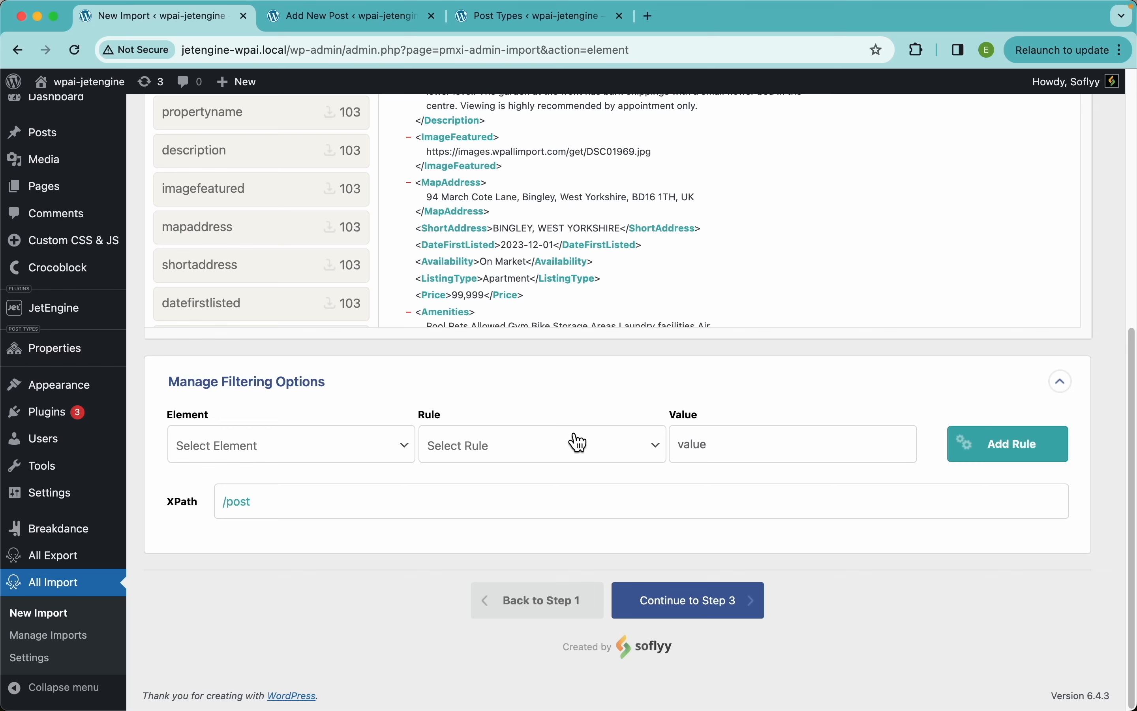
left_click(325, 443)
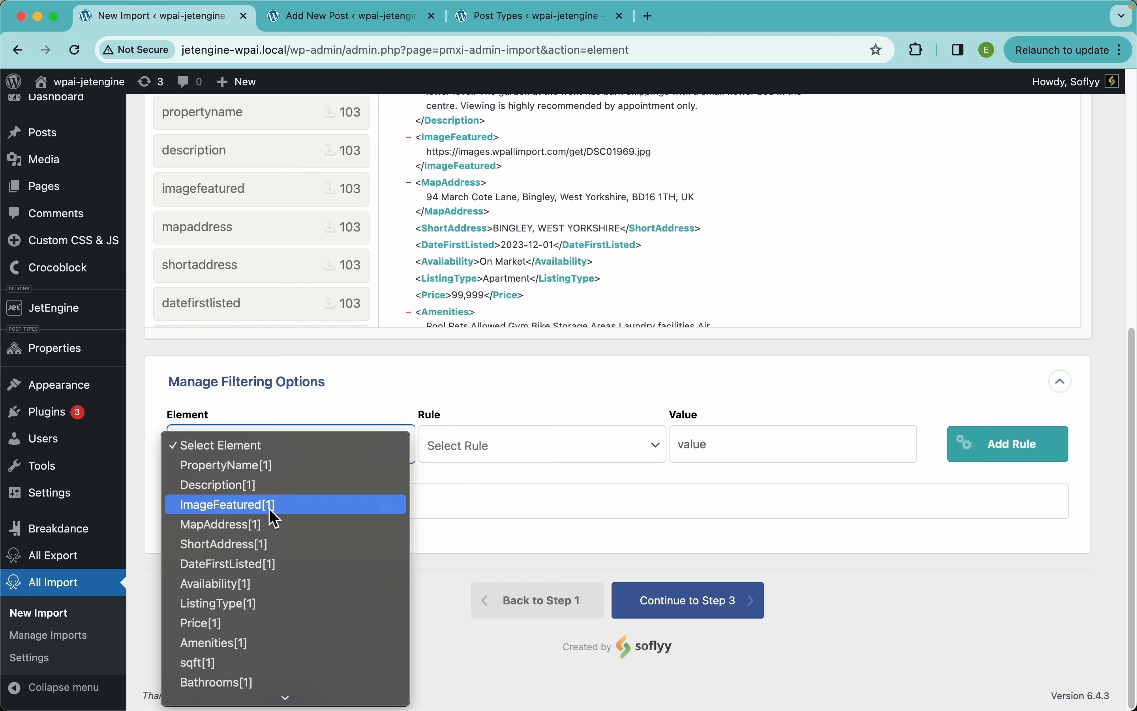
left_click(242, 588)
left_click(506, 452)
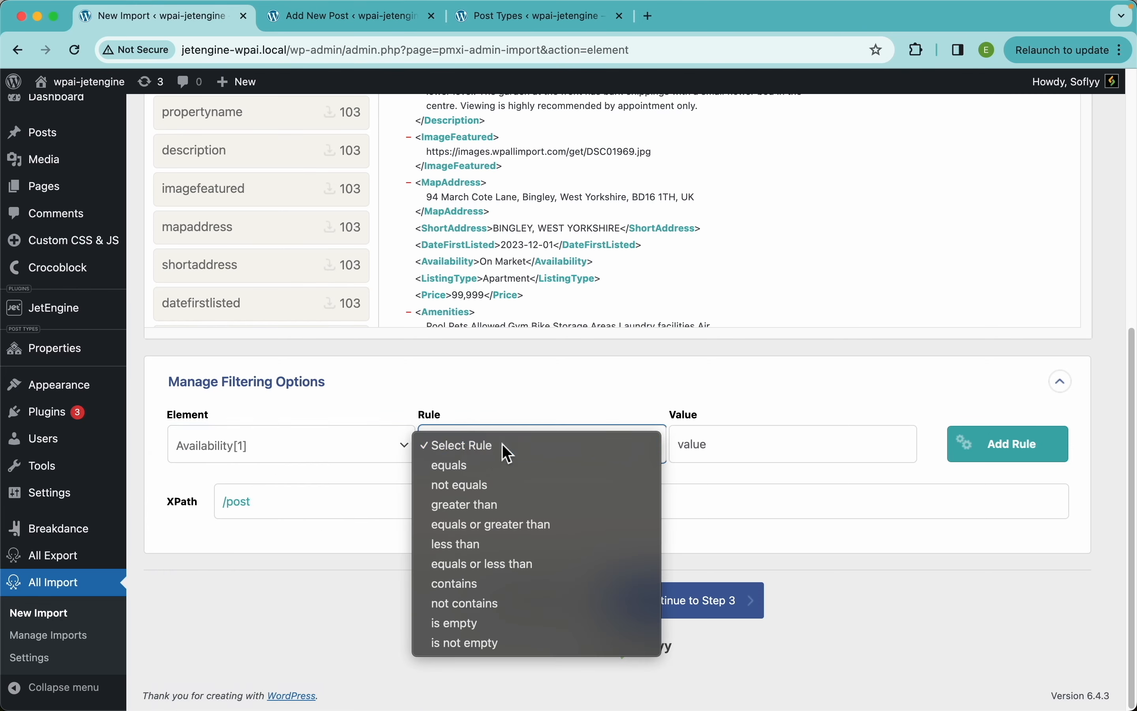
left_click(460, 466)
left_click(710, 443)
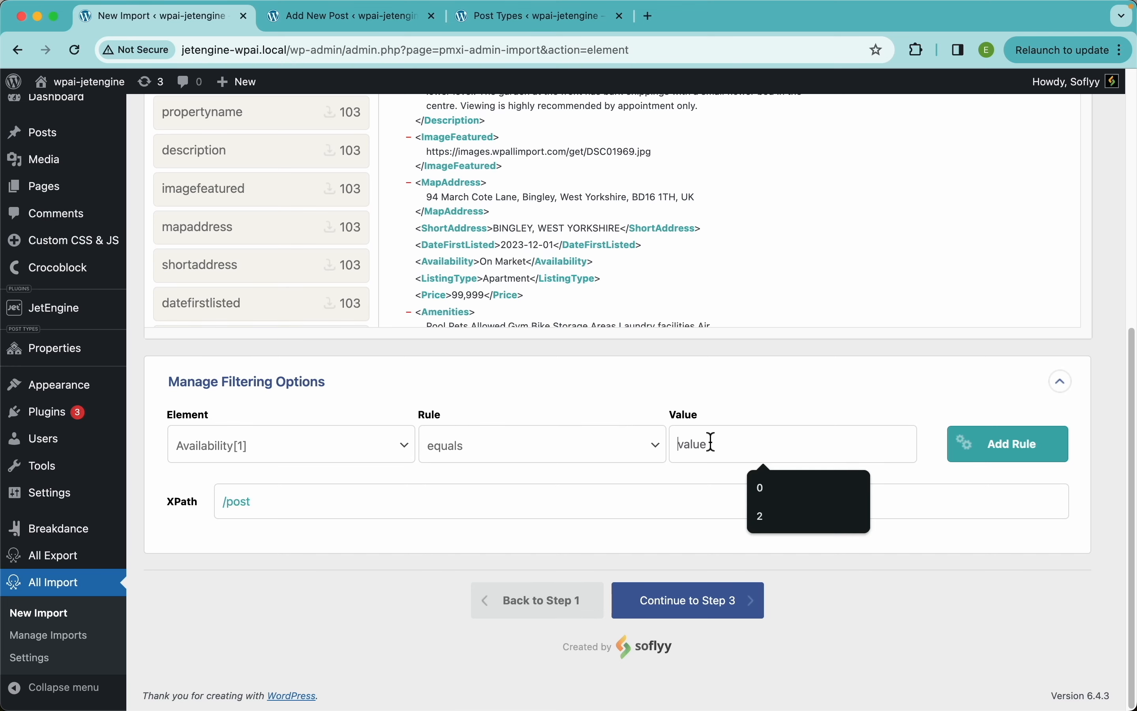
type("On Market")
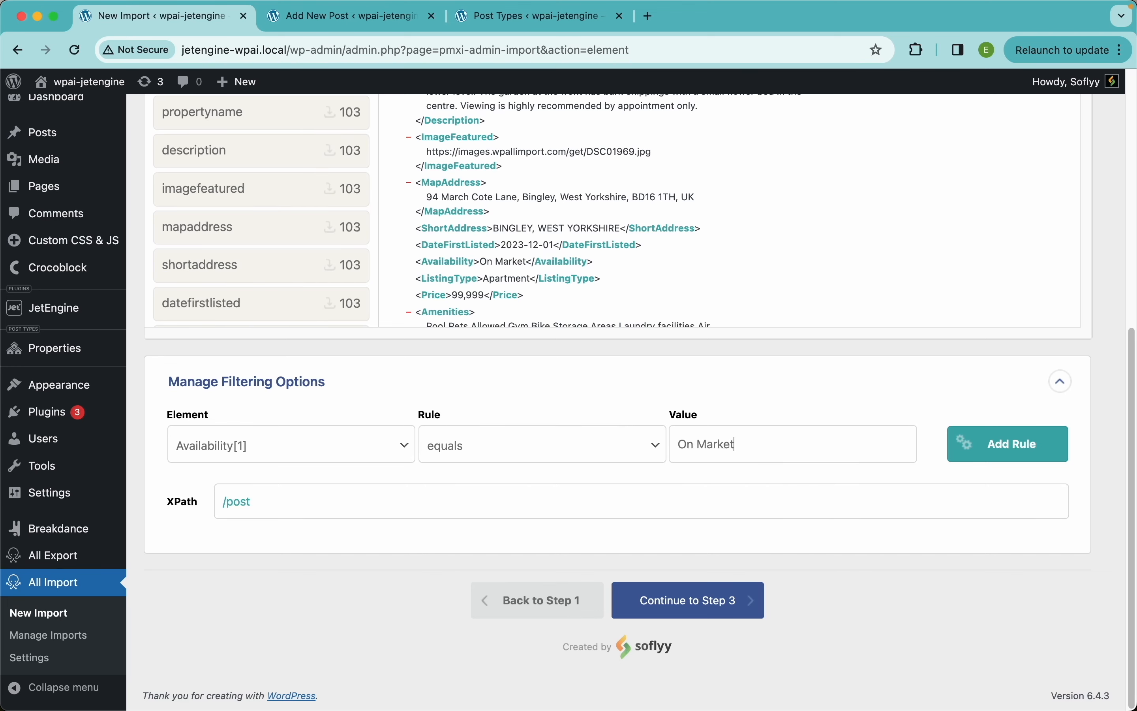
left_click(998, 449)
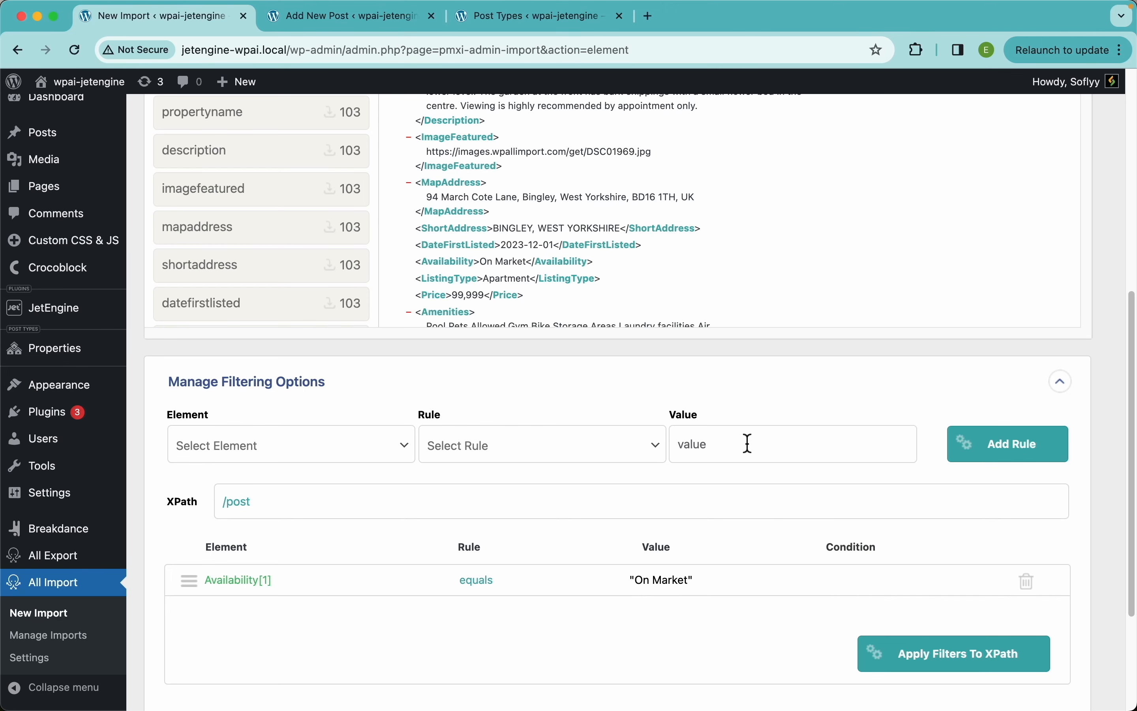
Step: Check how many post elements are set for import and return to the filtering options
scroll(748, 445, "up", 8)
scroll(745, 440, "up", 1)
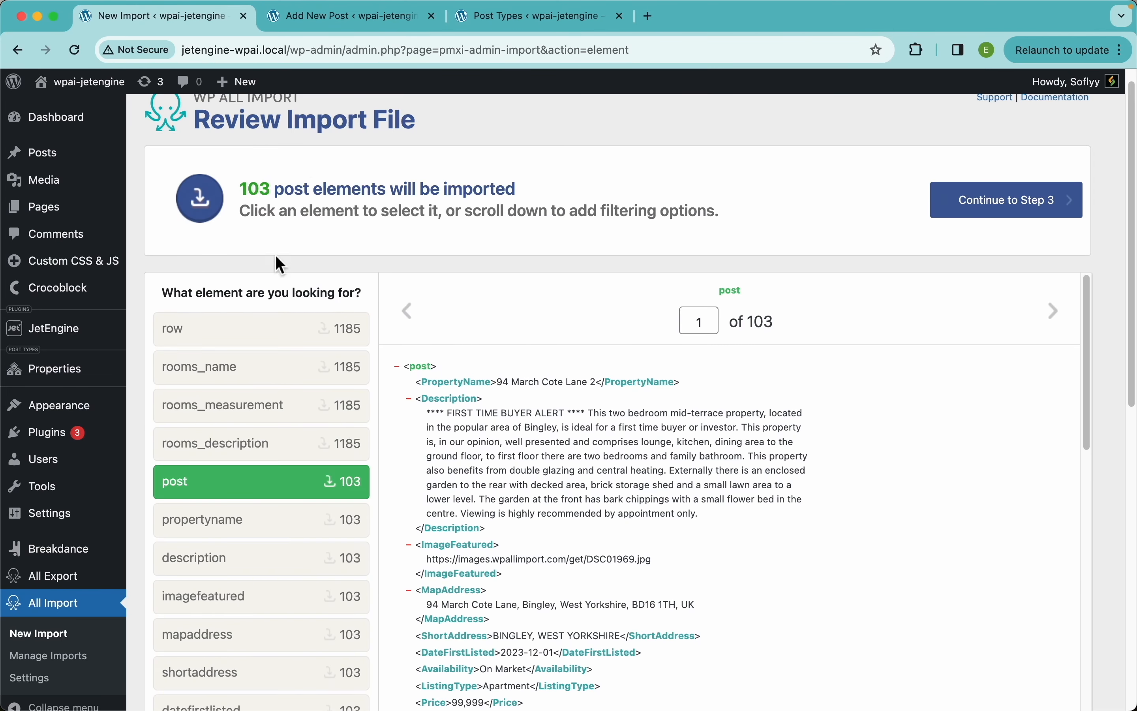
scroll(559, 209, "down", 10)
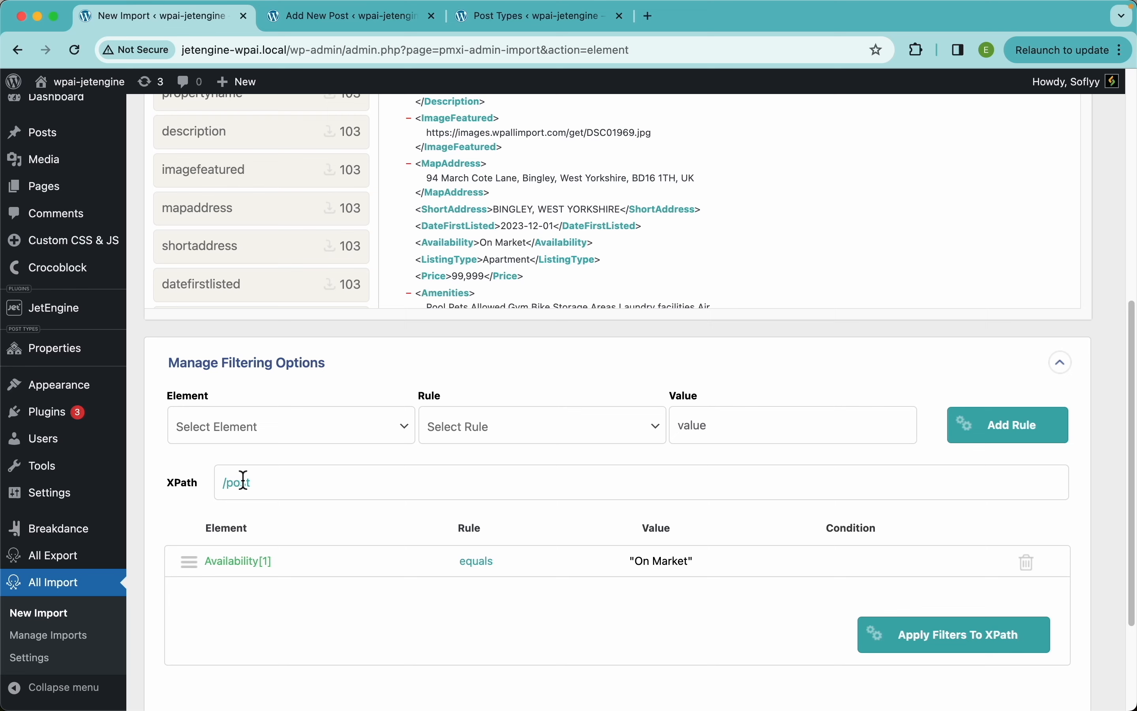
Step: Apply the Availability filter rule to the import's XPath and review the resulting number of post elements
left_click_drag(264, 490, 193, 484)
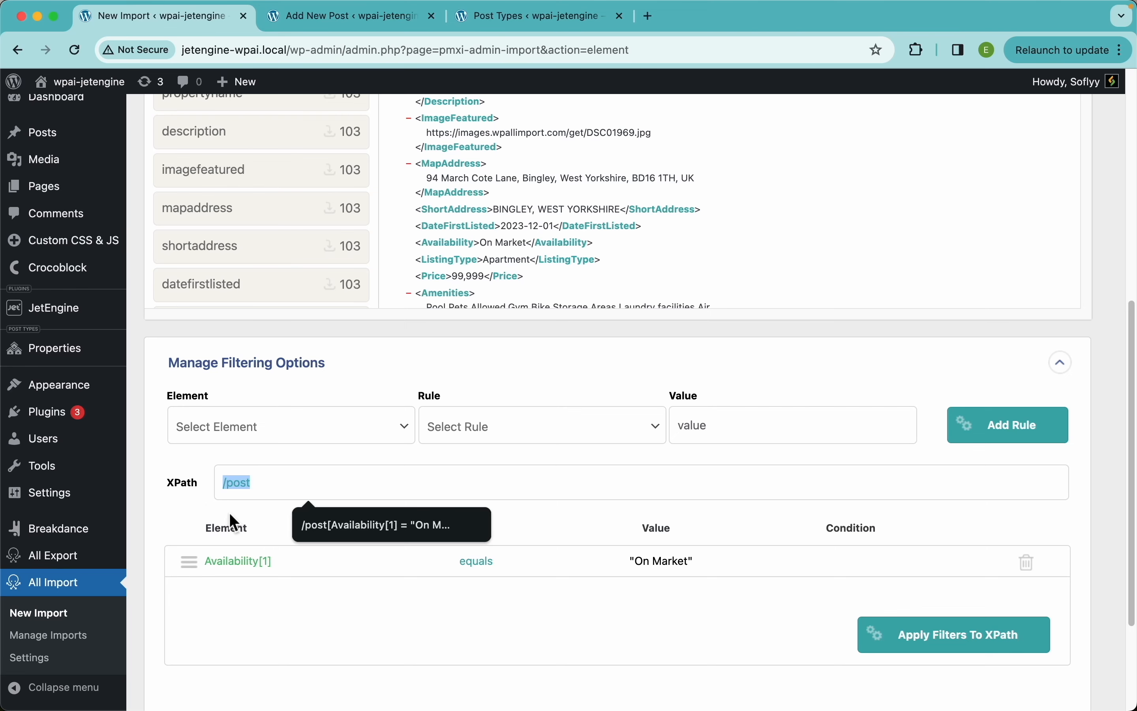
left_click(219, 487)
scroll(836, 477, "down", 2)
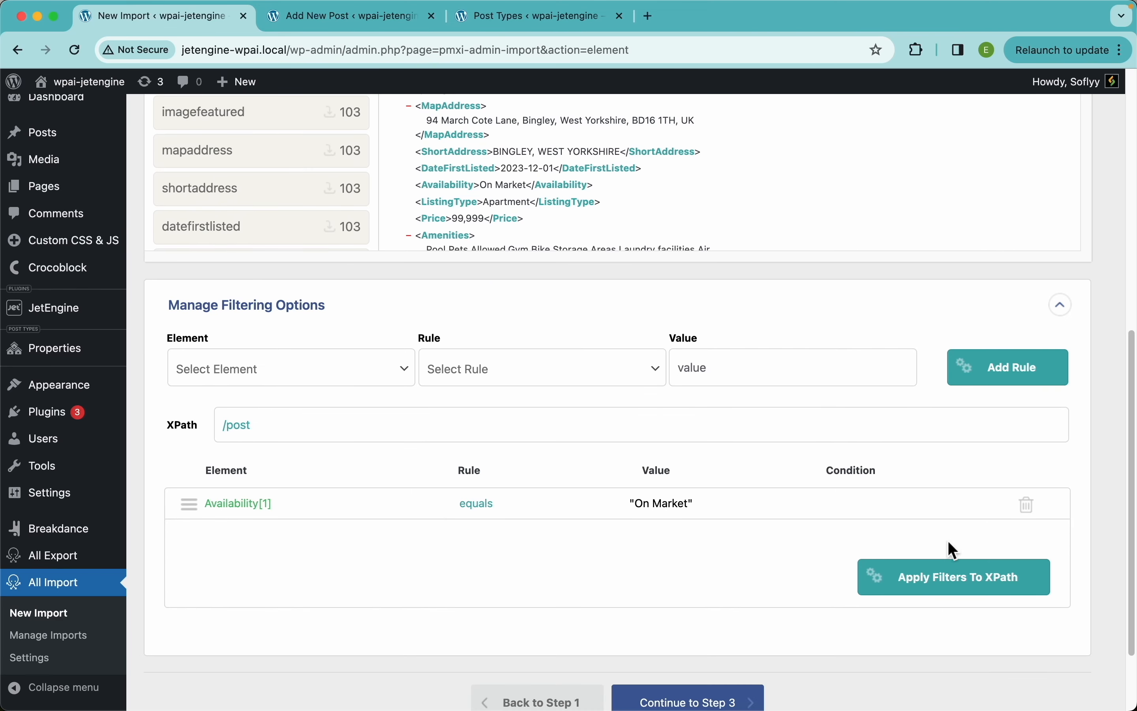
left_click(968, 583)
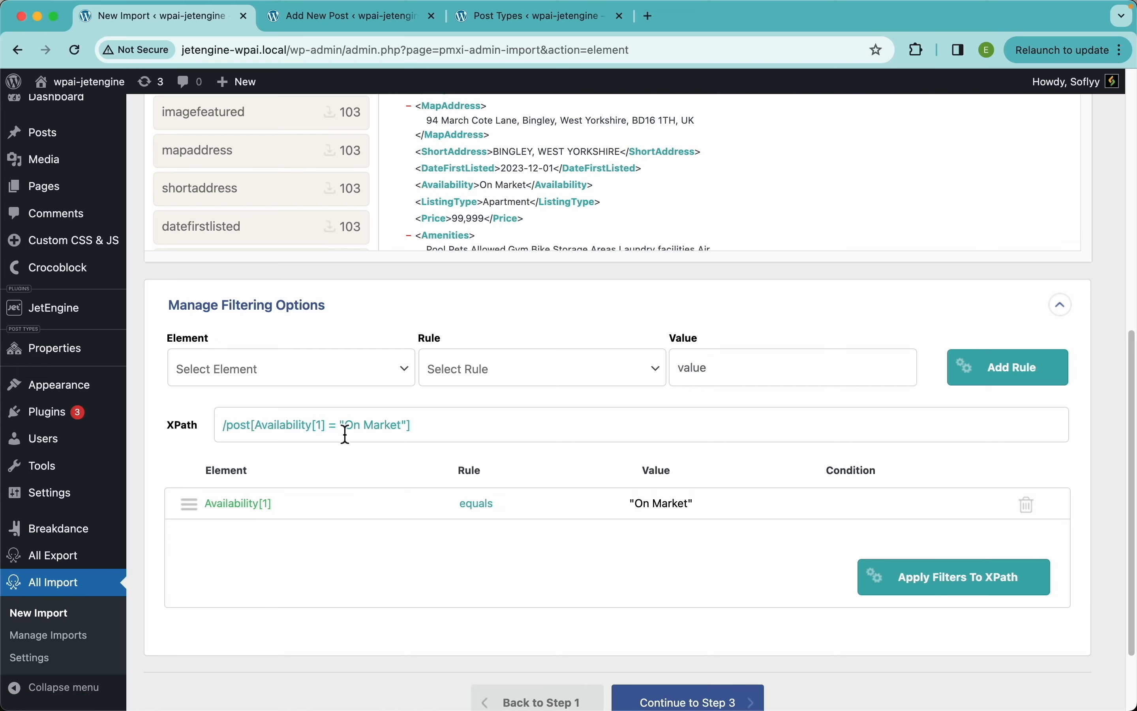
scroll(598, 322, "up", 15)
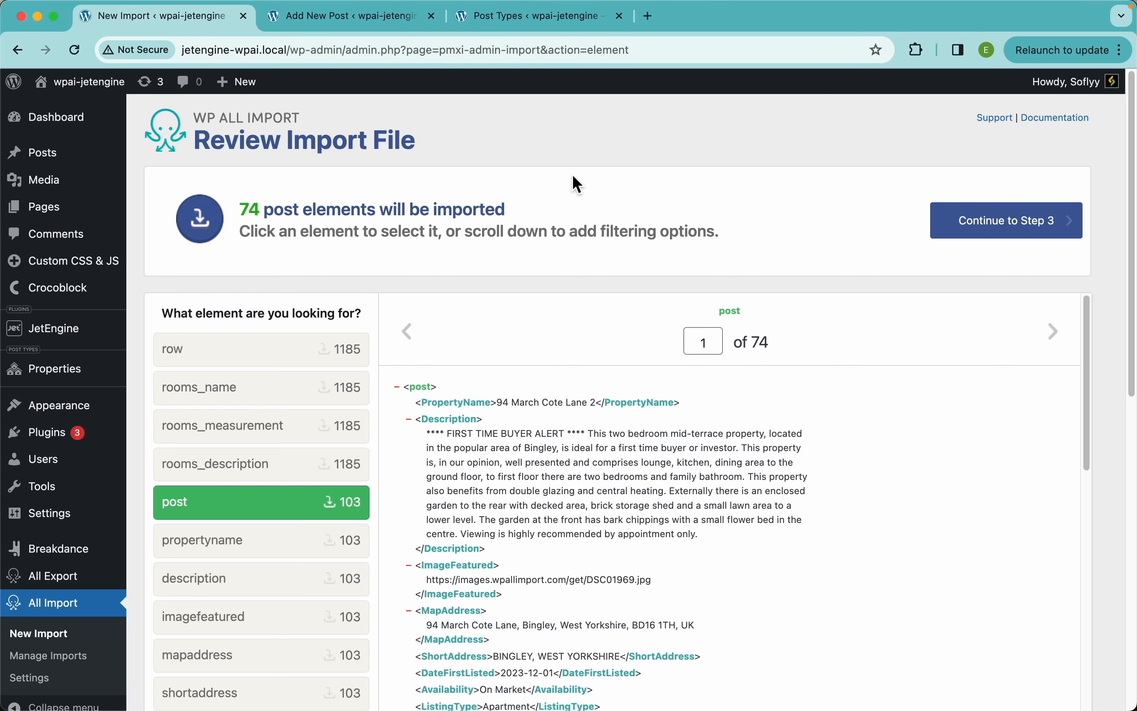
scroll(666, 206, "down", 4)
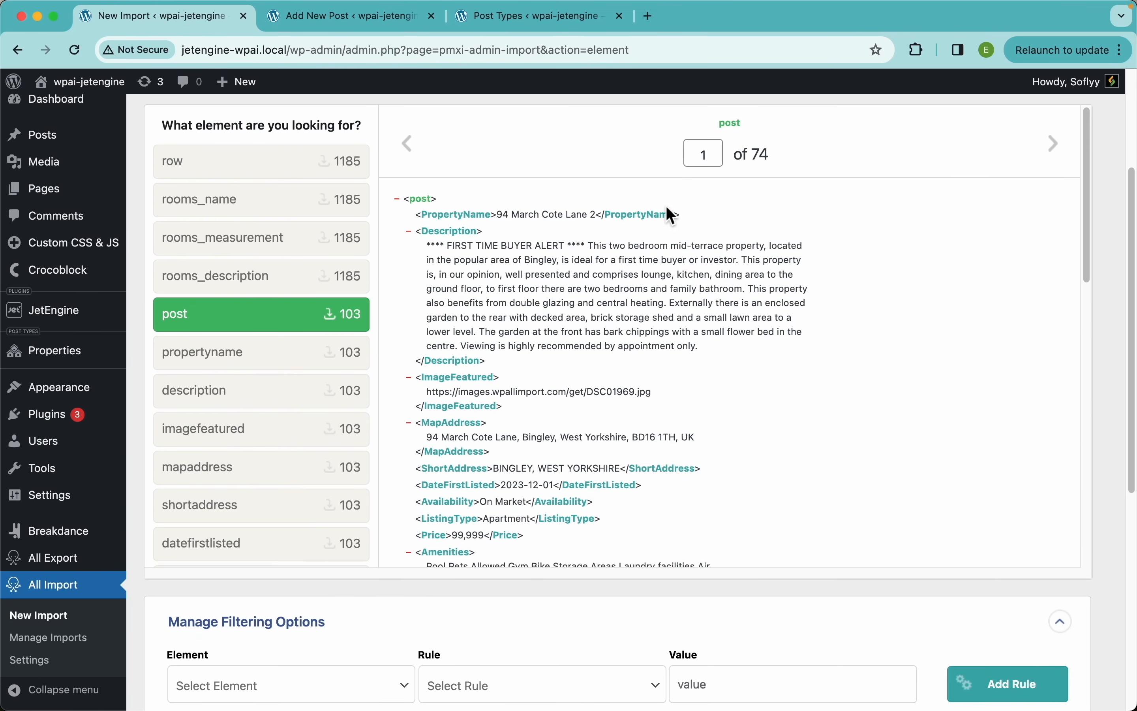
scroll(648, 572, "down", 6)
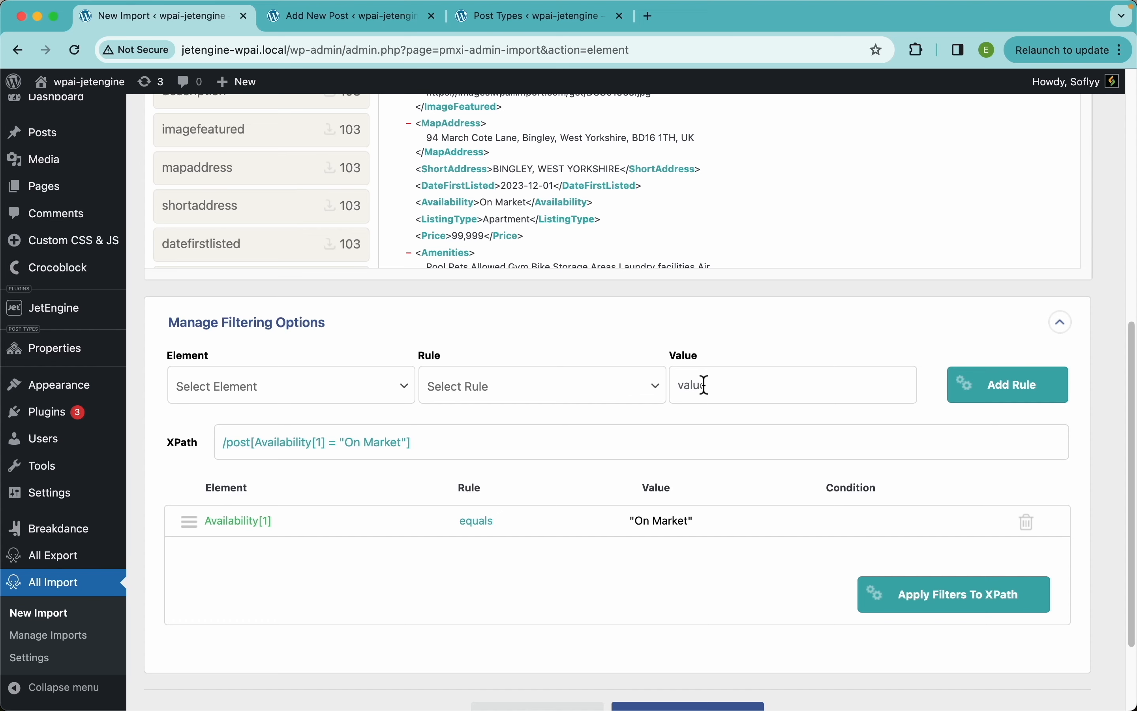
scroll(784, 312, "up", 10)
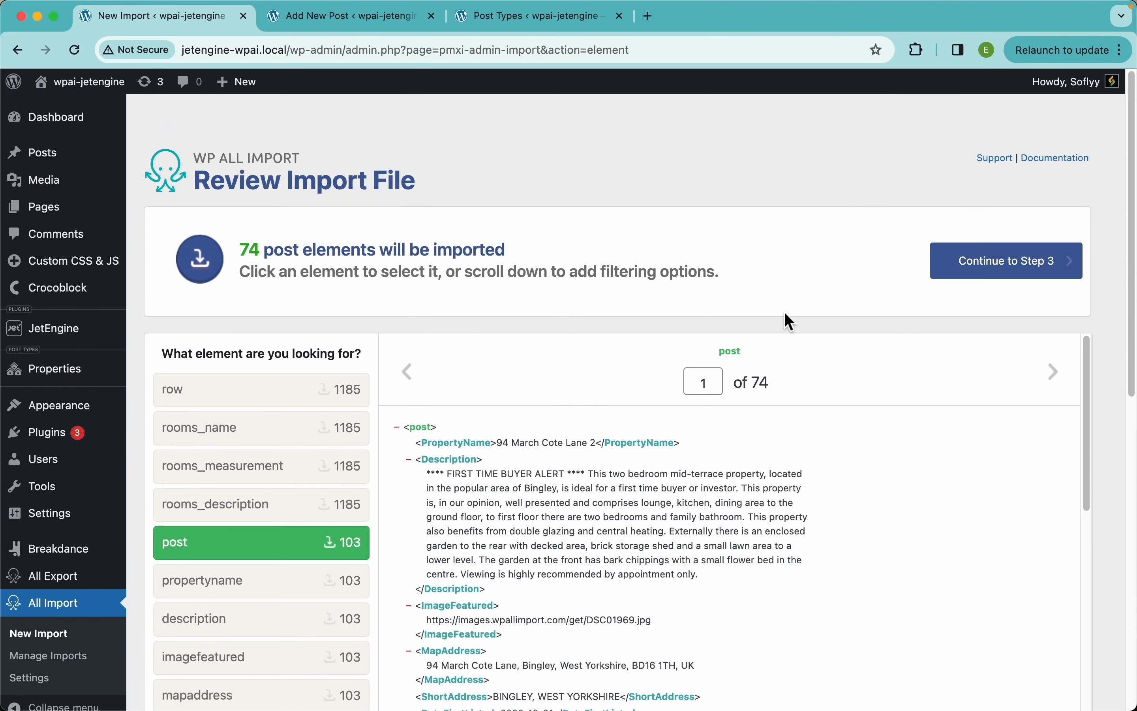
Step: Continue to Step 3 and set the import's title to {PropertyName[1]} followed by a space
left_click(1039, 234)
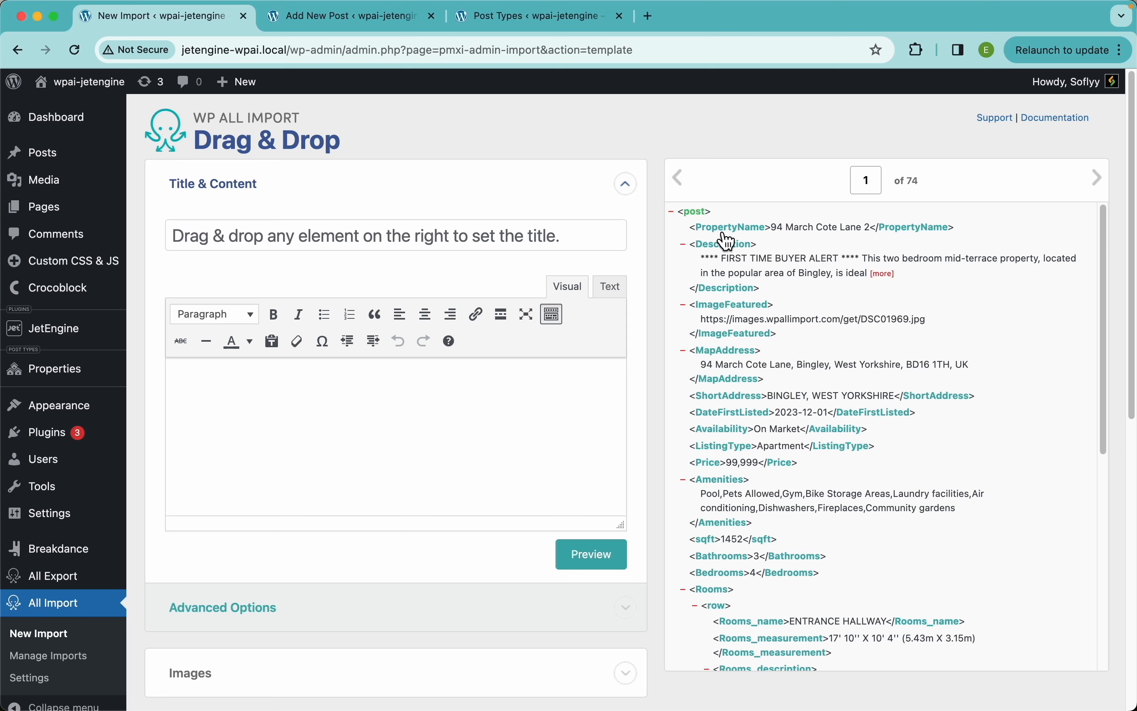
left_click_drag(724, 229, 395, 233)
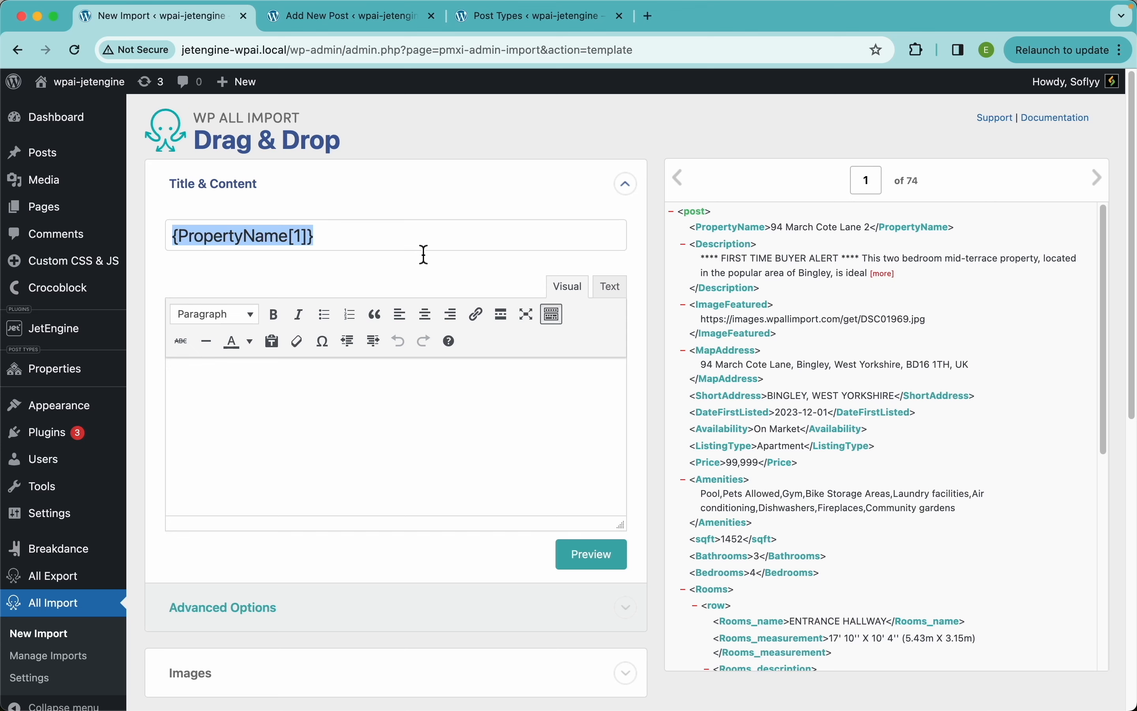
key("Right")
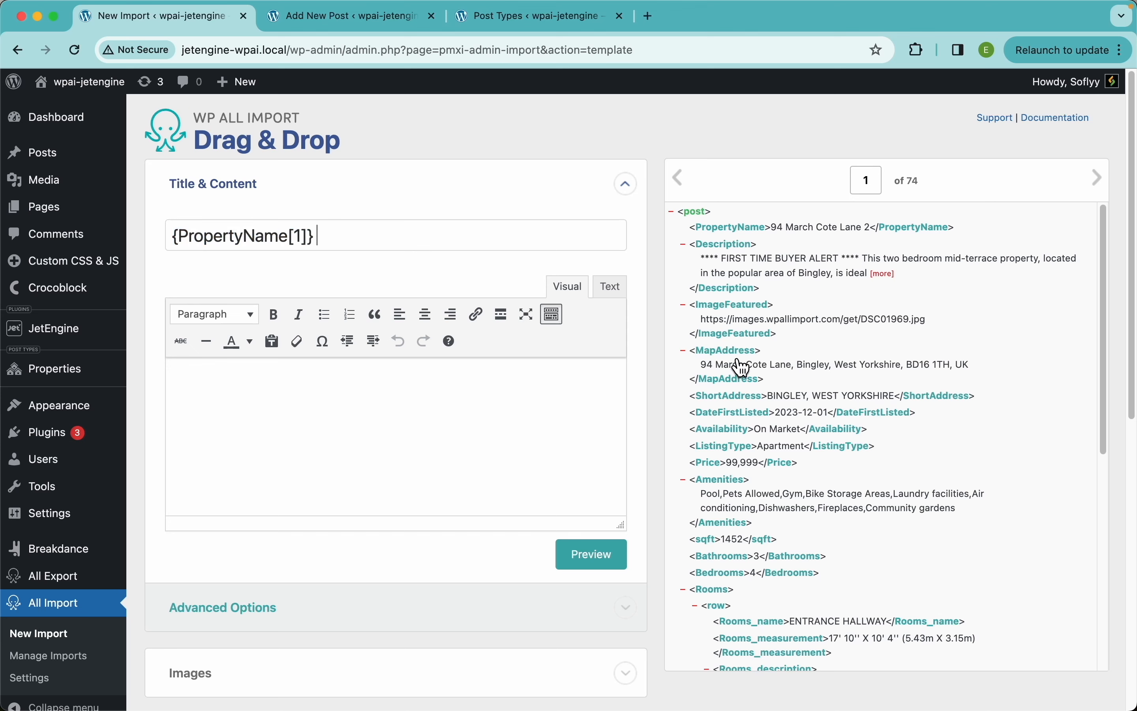
Step: Try appending the ShortAddress element to the title after PropertyName, and remove it again
left_click_drag(737, 397, 423, 238)
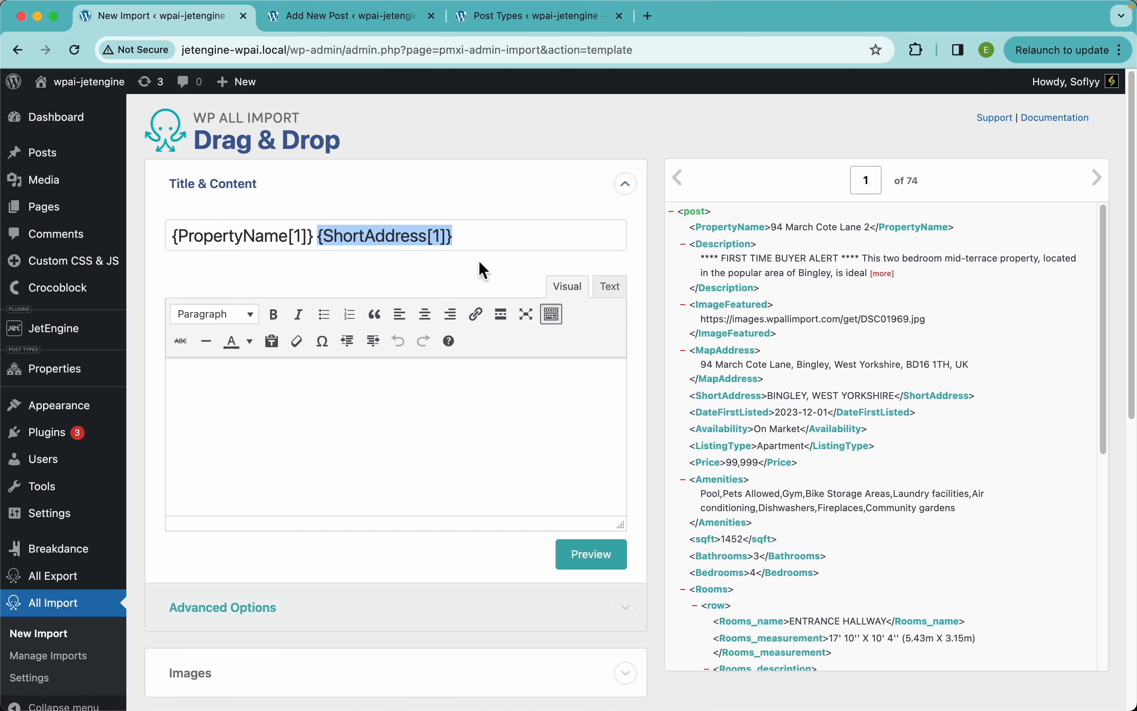
key("Left")
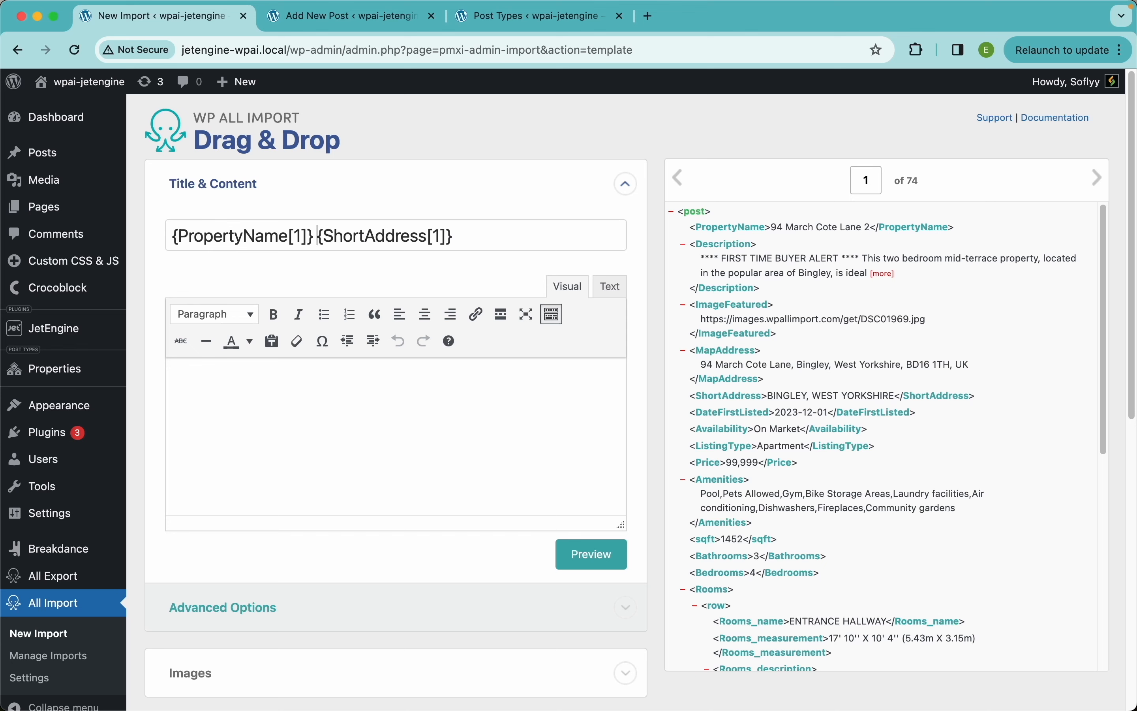
key("shift+super+Right")
key("BackSpace")
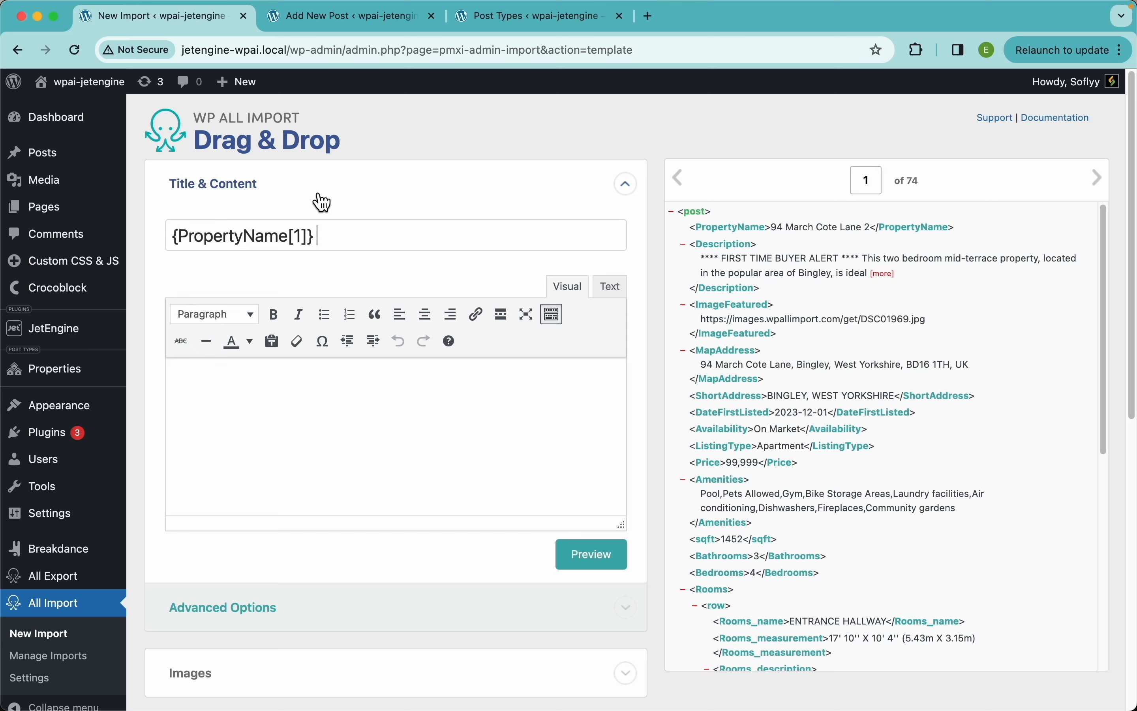
Step: Map {Description[1]} to the post content and {ImageFeatured[1]} to the images downloaded from elsewhere
left_click_drag(735, 256, 296, 432)
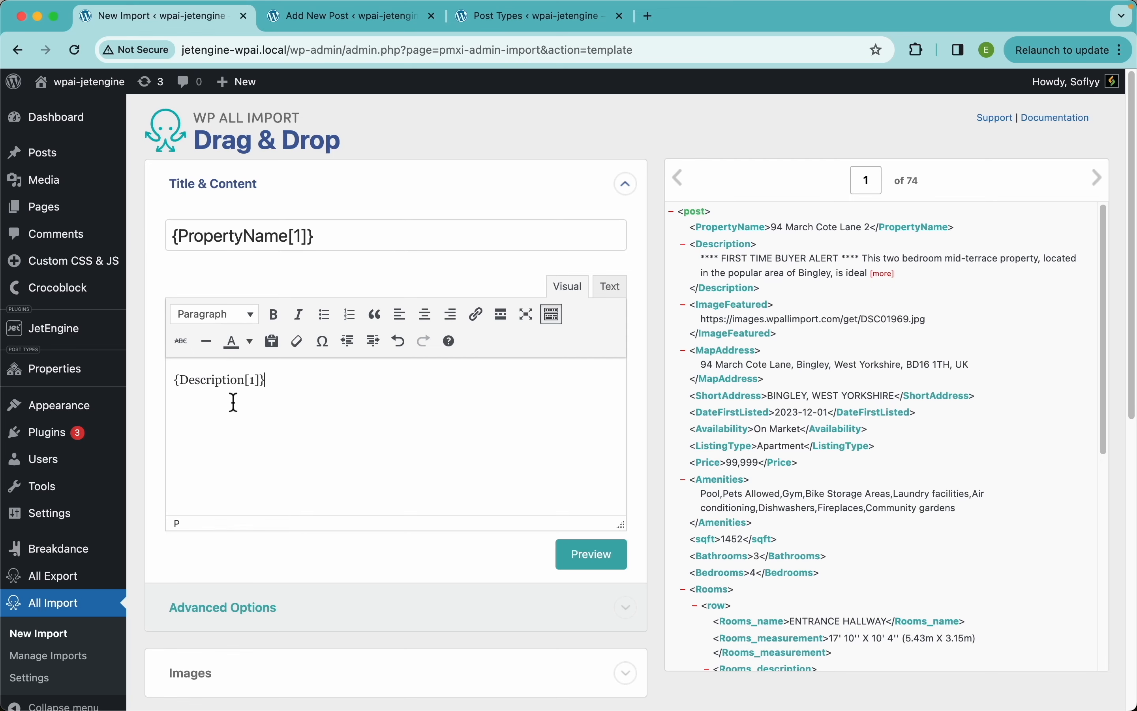
scroll(484, 405, "down", 5)
left_click(363, 371)
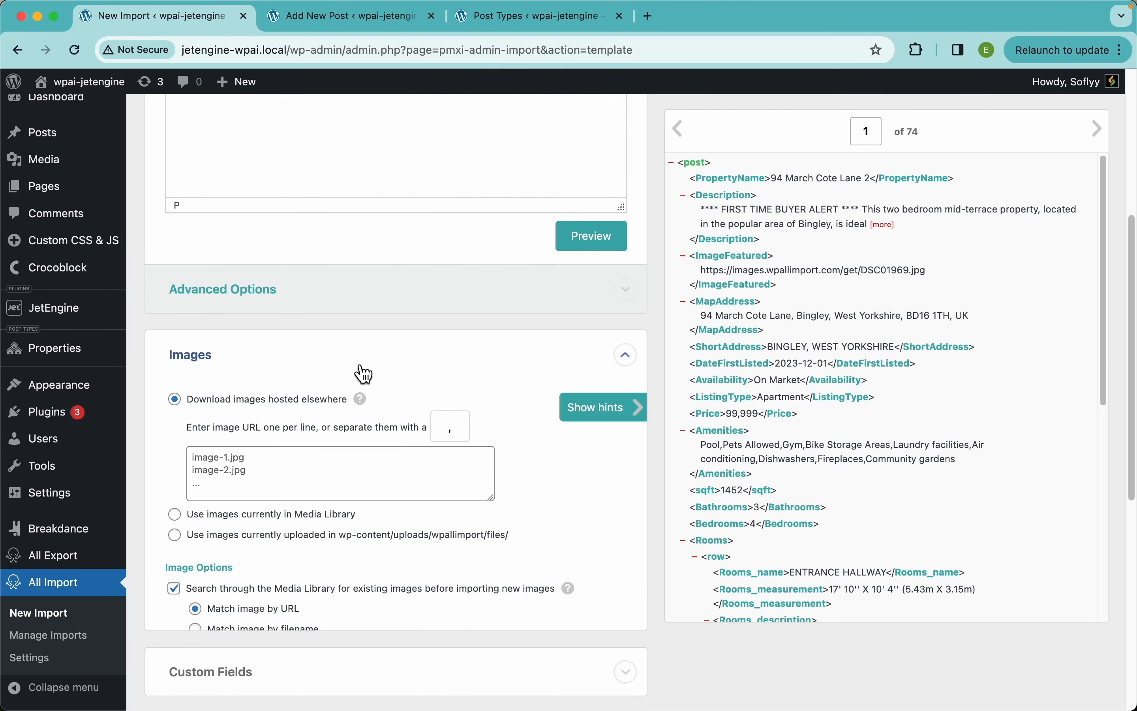
scroll(407, 414, "down", 3)
scroll(407, 413, "down", 2)
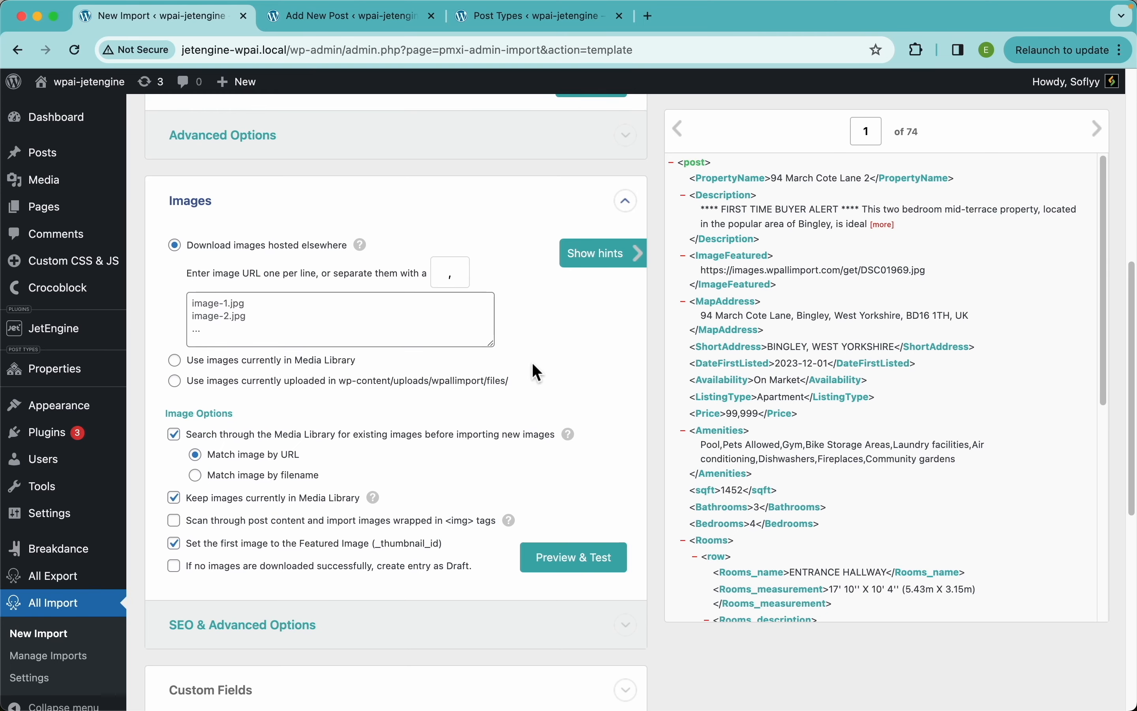
left_click_drag(683, 281, 350, 315)
left_click(552, 317)
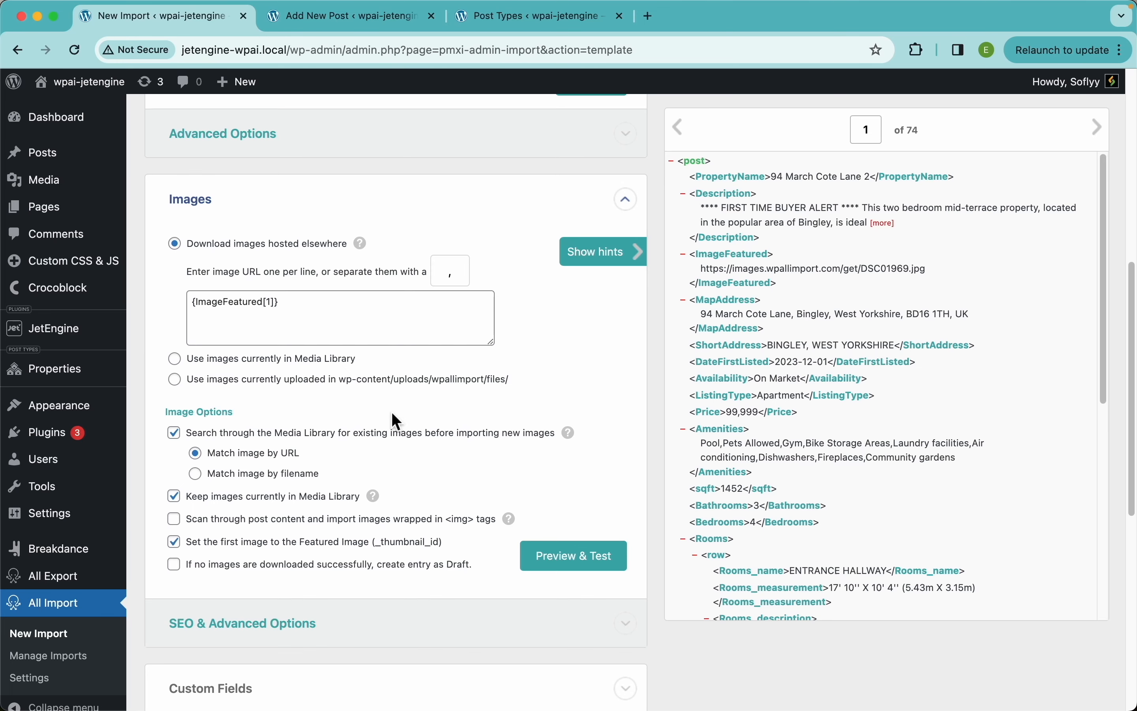
Step: Look over the Gallery and Floorplan elements of the first record and the image options for the import
scroll(393, 419, "down", 5)
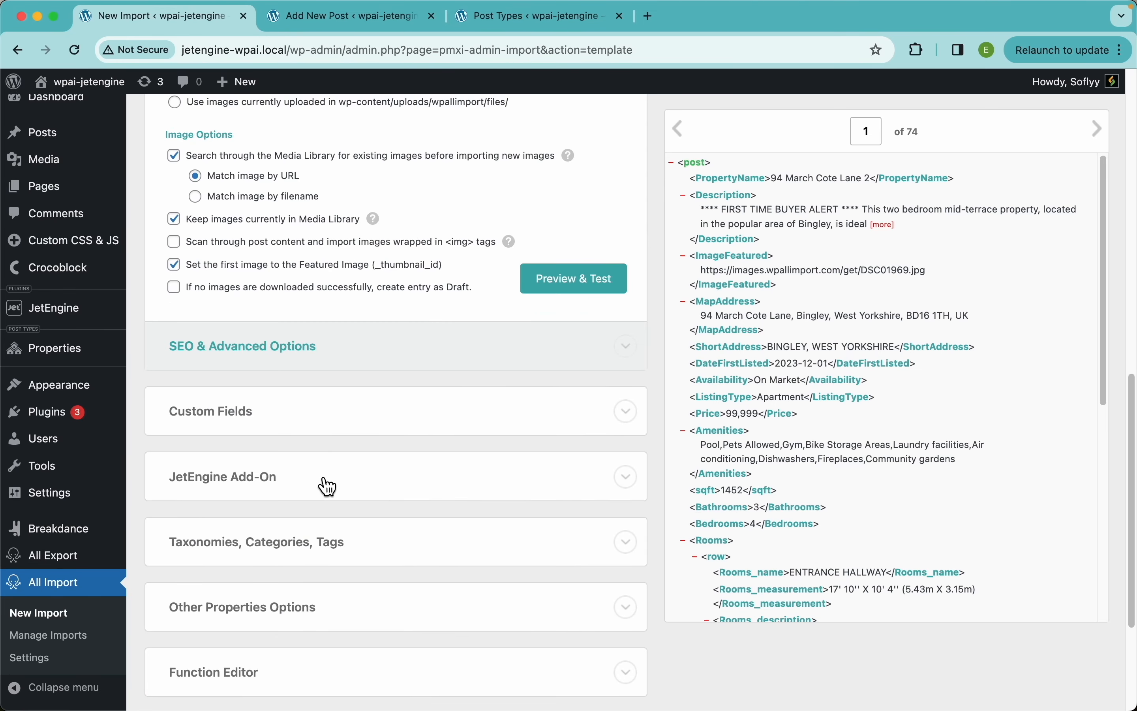
scroll(873, 516, "down", 8)
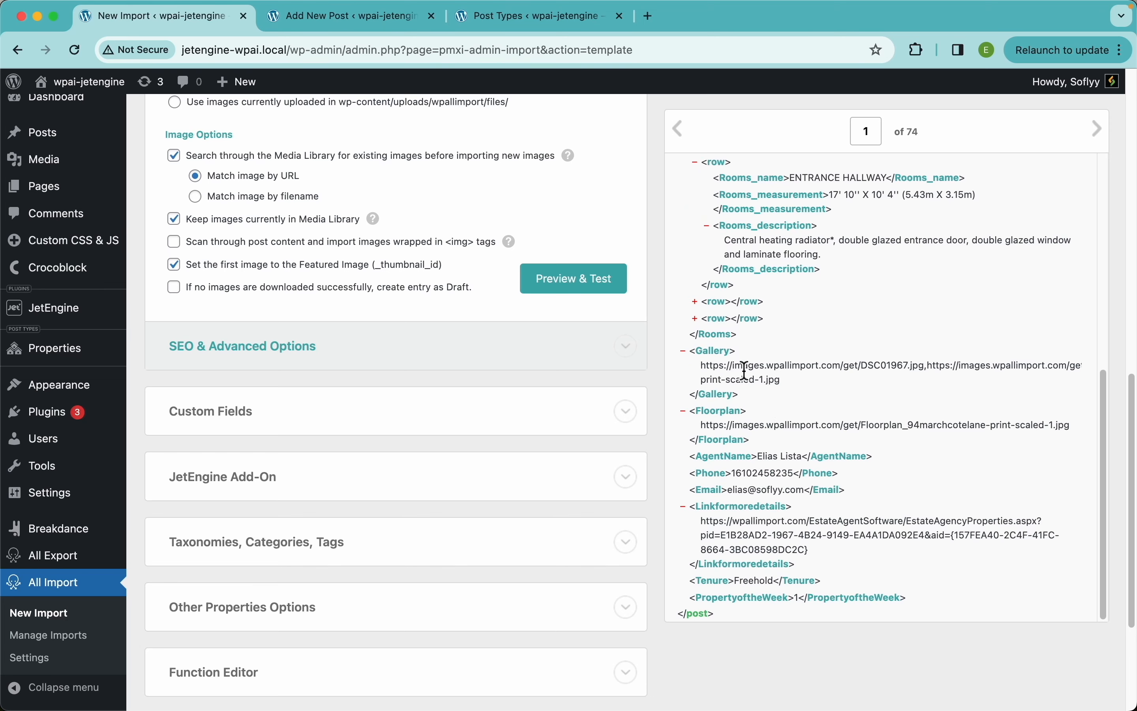
scroll(745, 371, "up", 8)
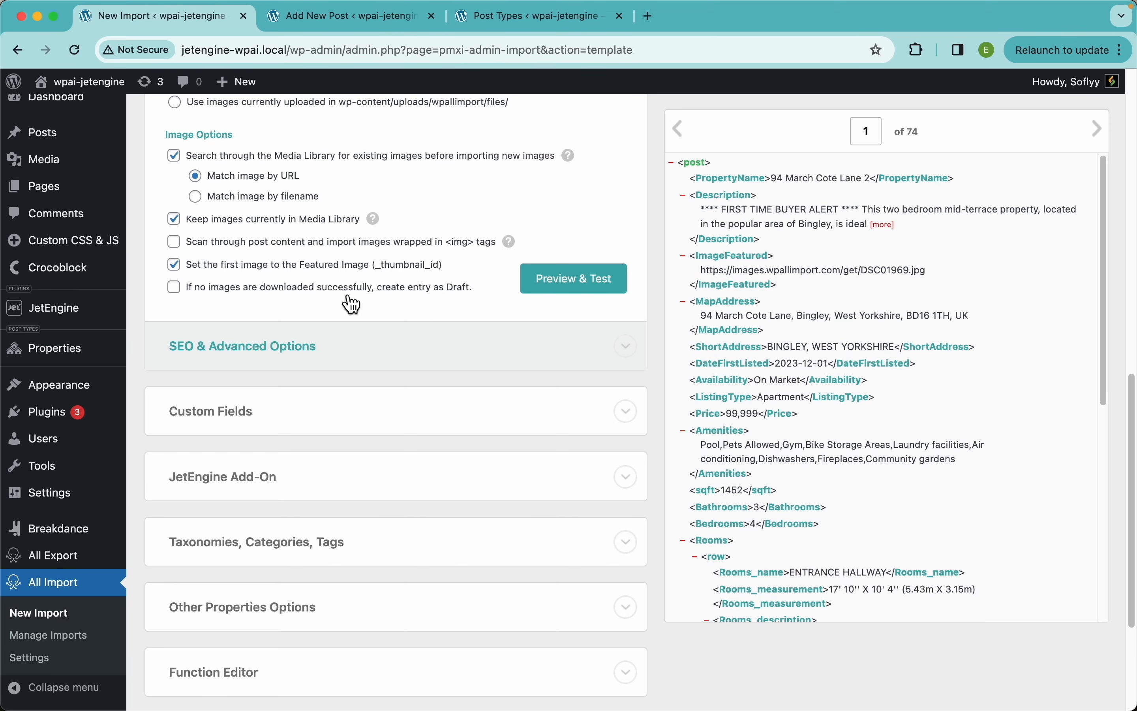
scroll(352, 304, "up", 4)
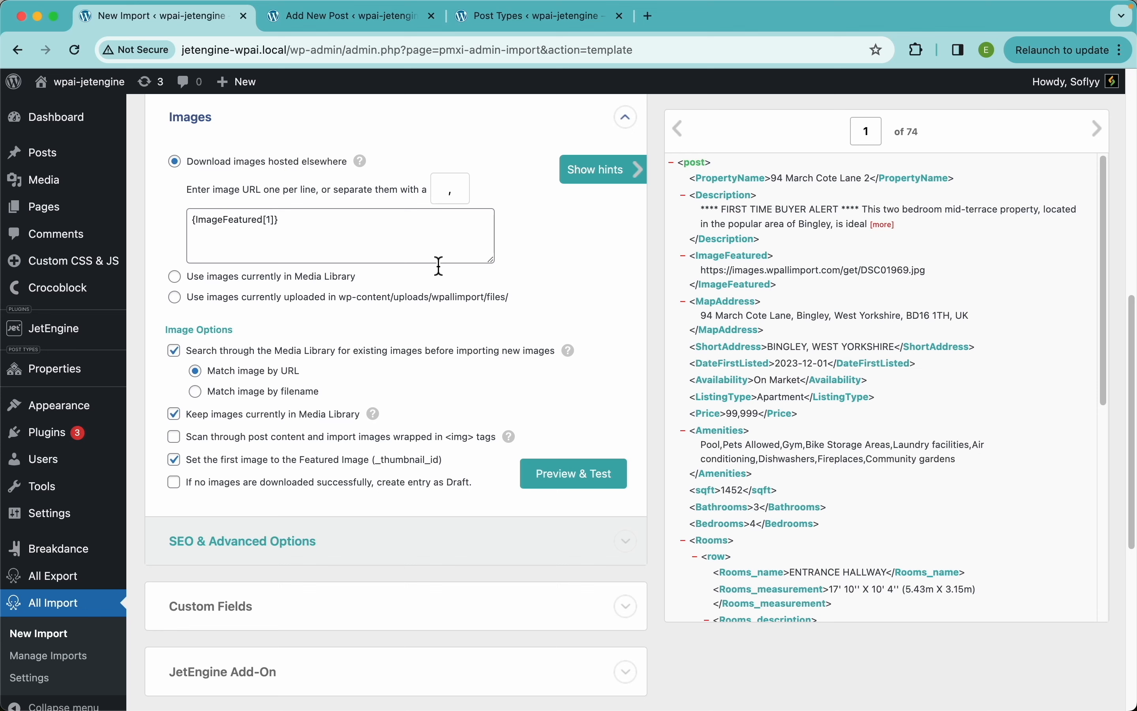
scroll(432, 318, "up", 1)
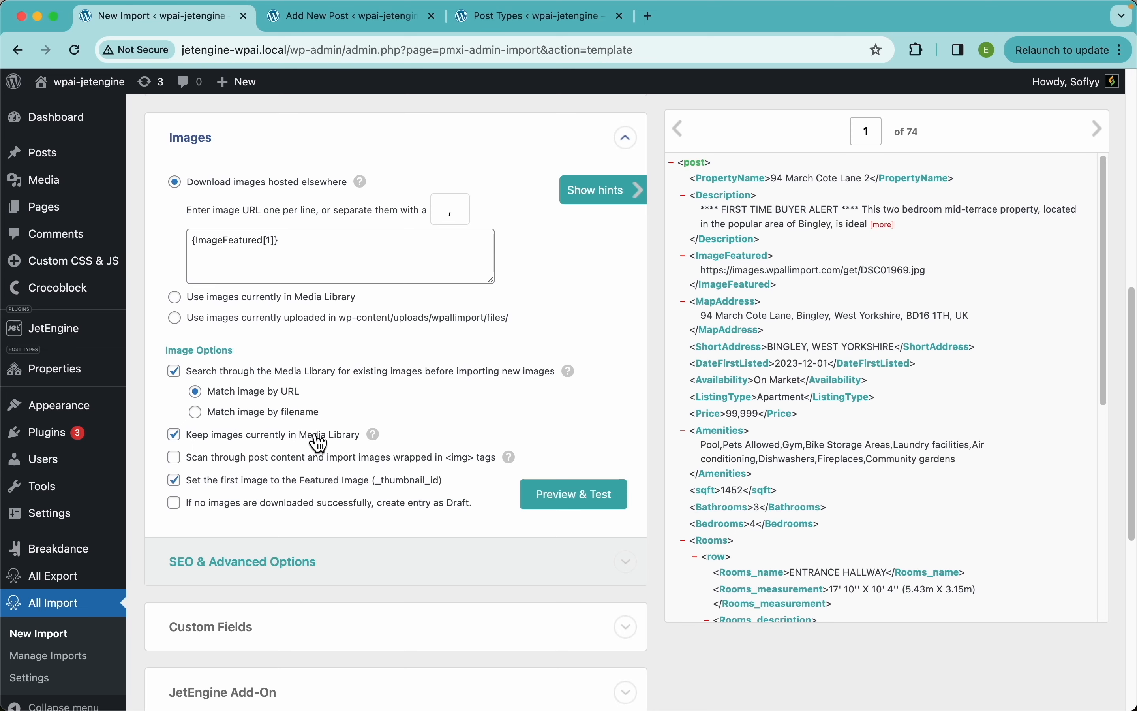
scroll(266, 470, "up", 5)
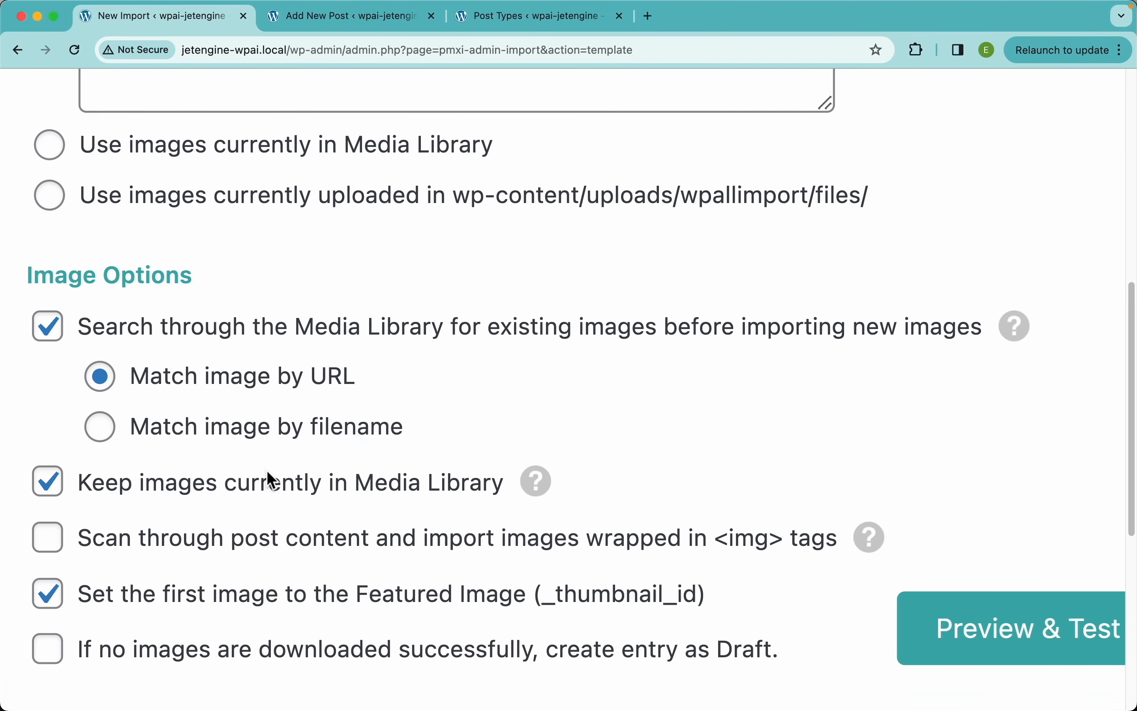
scroll(266, 470, "down", 1)
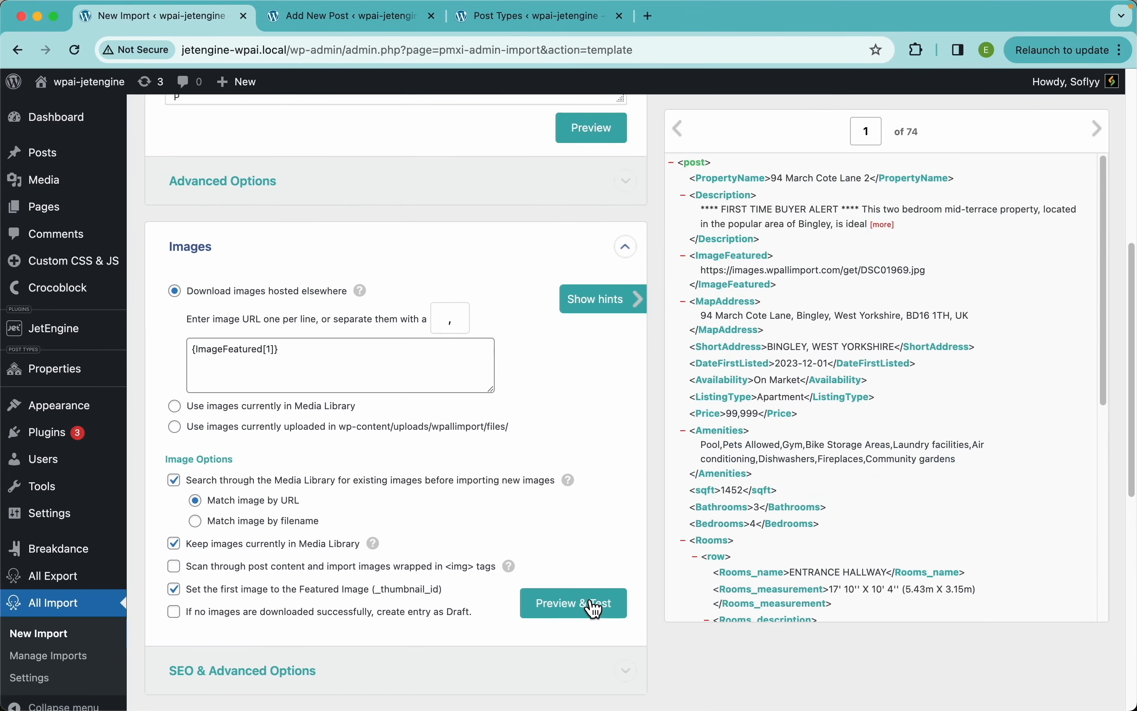
Step: Preview and test the image download for the first record, checking the Featured image area of the new post in between
left_click(1081, 628)
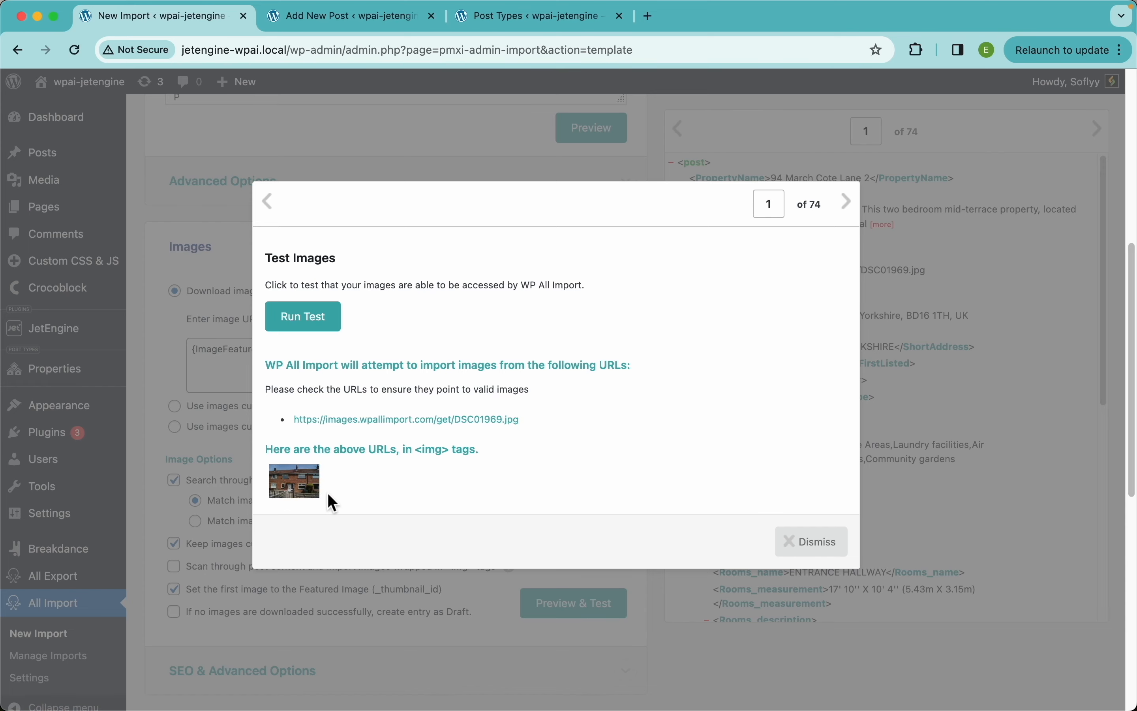
left_click(387, 24)
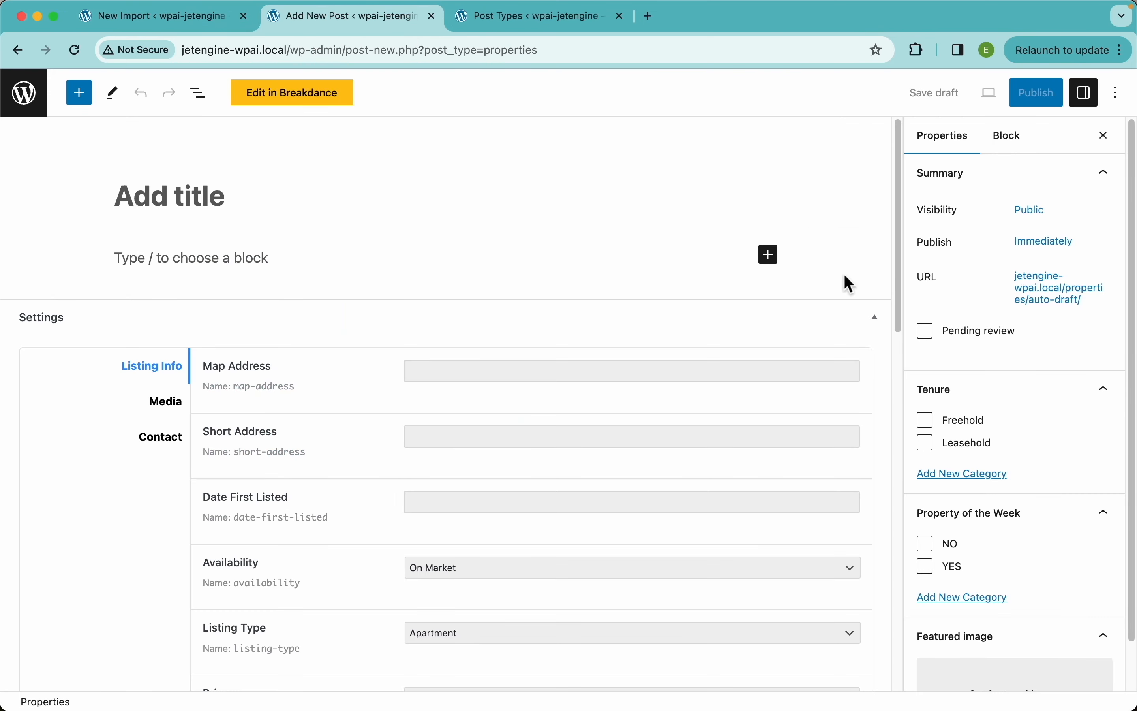
scroll(922, 436, "down", 2)
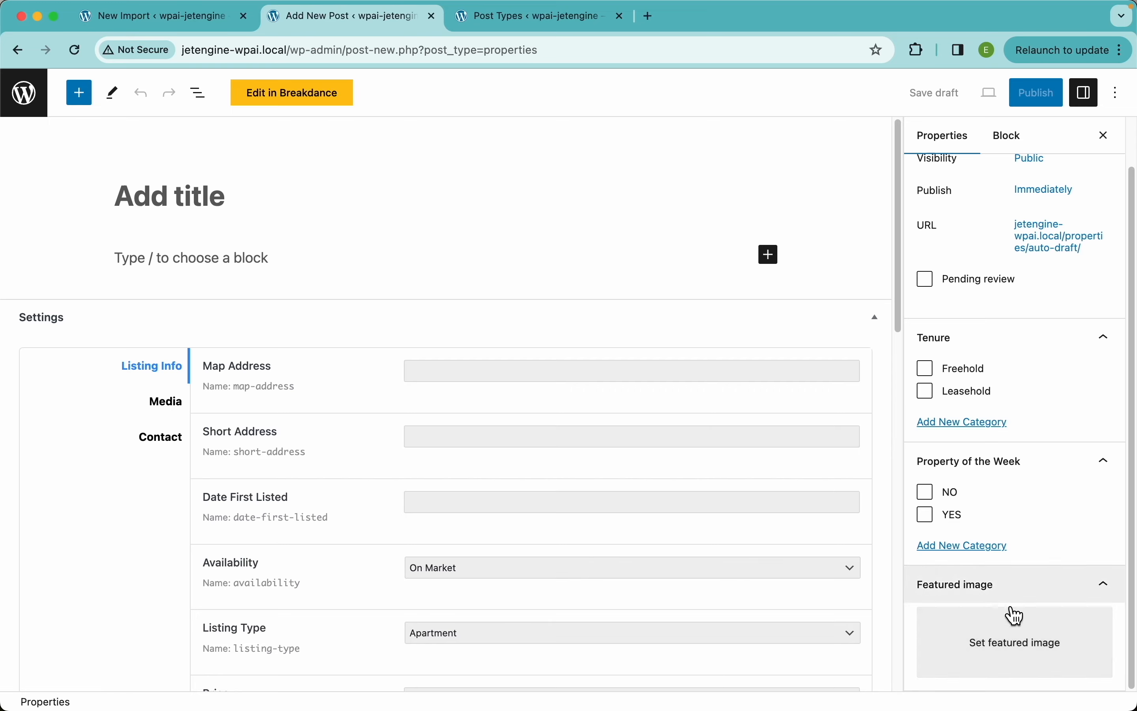
left_click(203, 21)
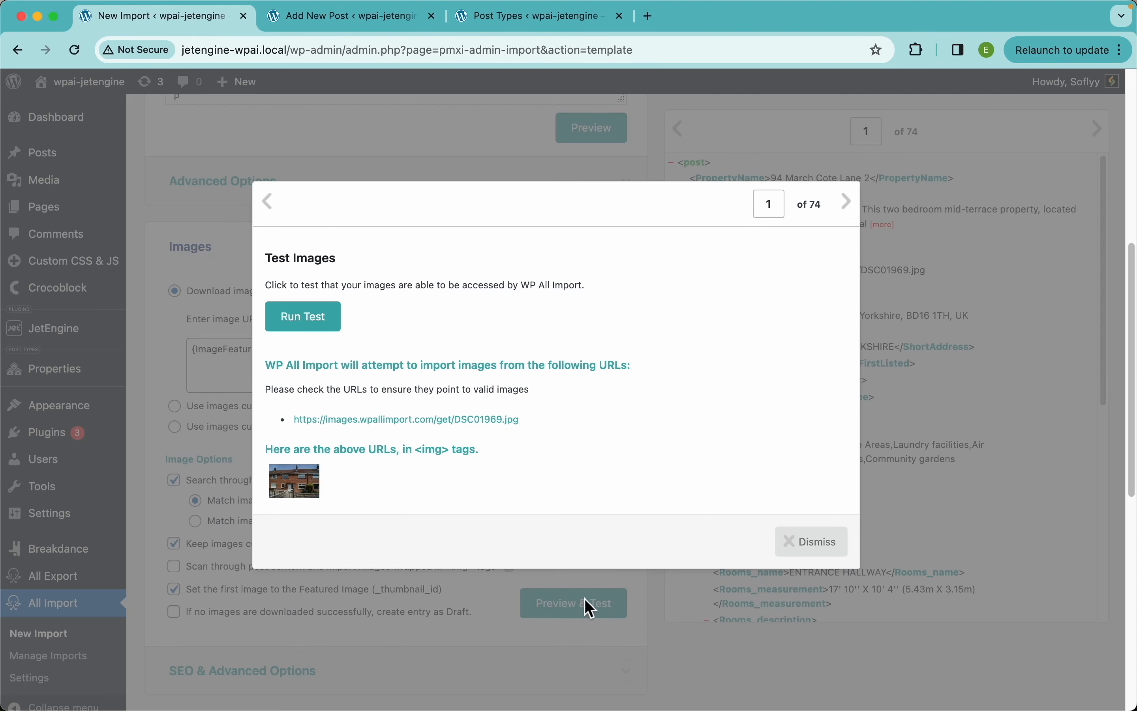
left_click(318, 326)
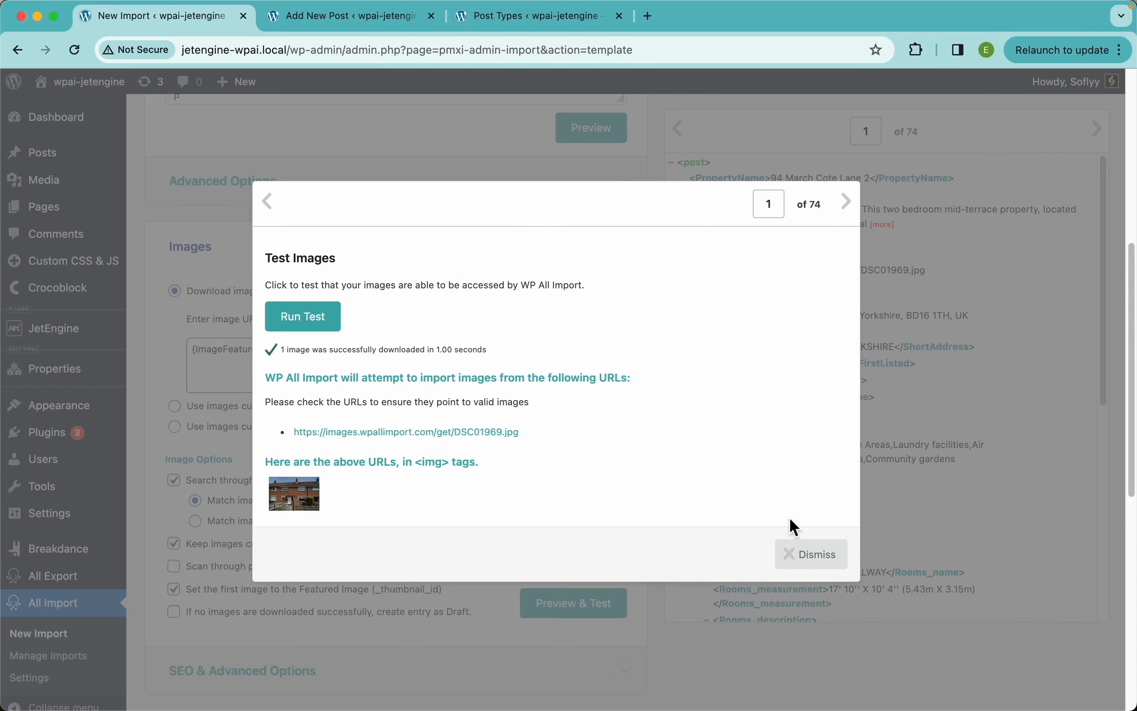
left_click(807, 557)
Step: Read the help notes for searching the Media Library for existing images and keeping images currently in it
scroll(536, 512, "down", 7)
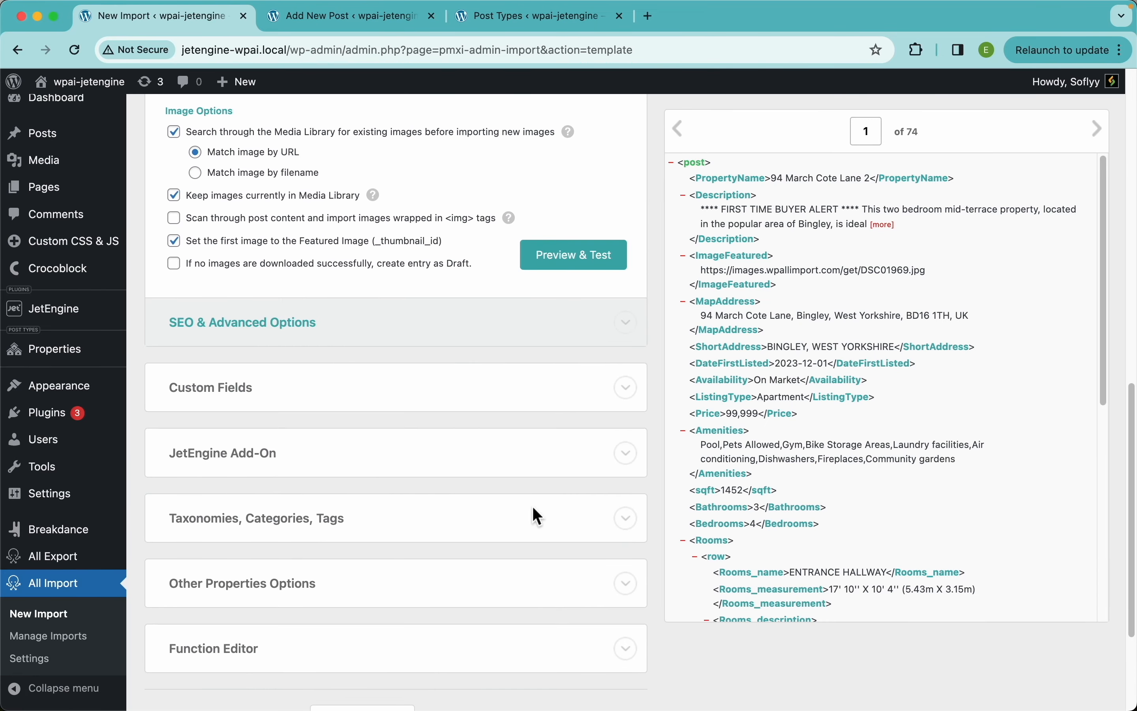
scroll(533, 512, "down", 2)
scroll(531, 515, "up", 6)
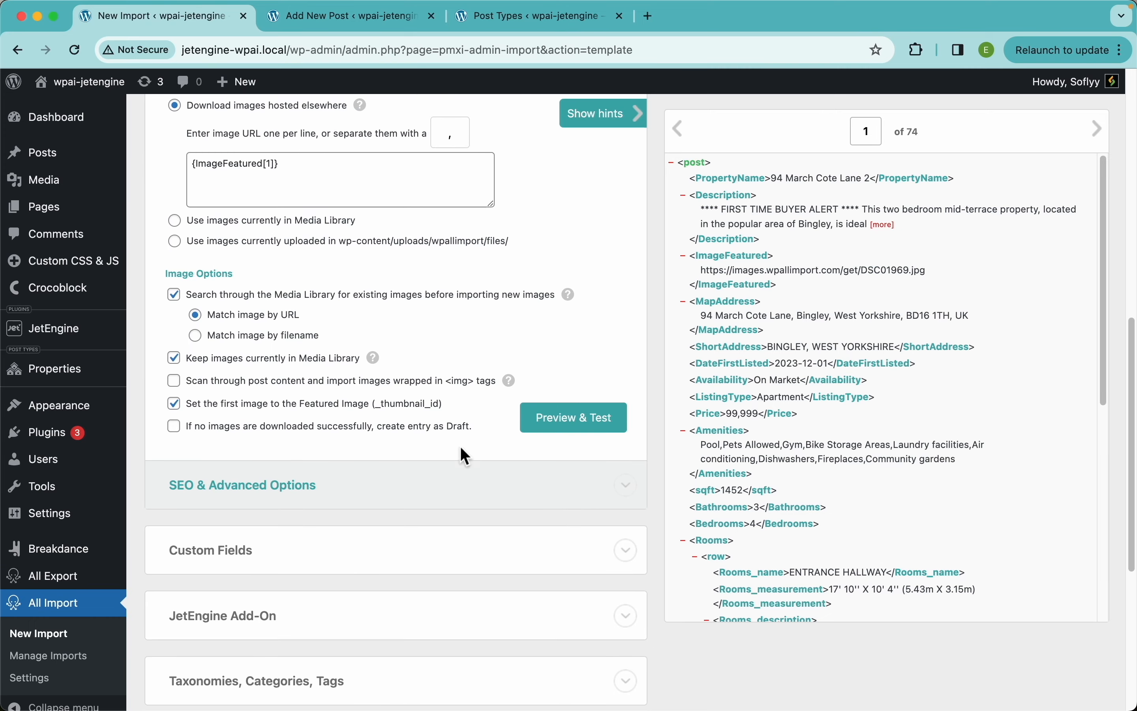
mouse_move(576, 300)
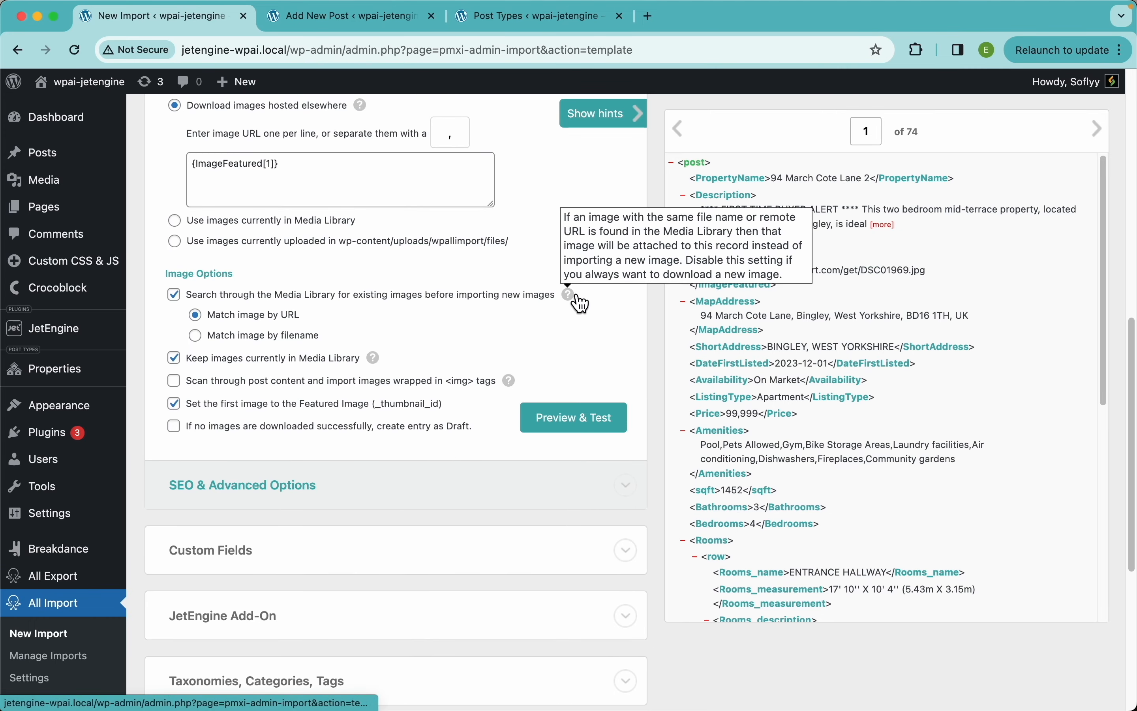
mouse_move(384, 362)
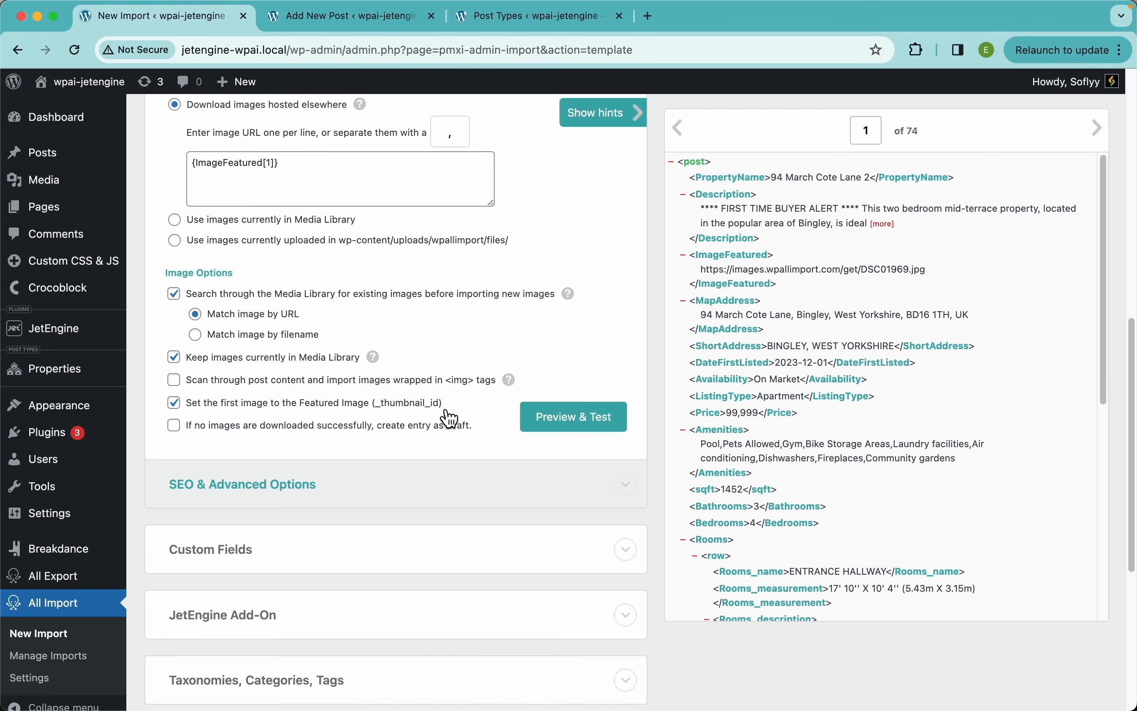
Step: Expand the Custom Fields section to view its Name and Value fields, and collapse it again
scroll(447, 411, "down", 6)
left_click(296, 262)
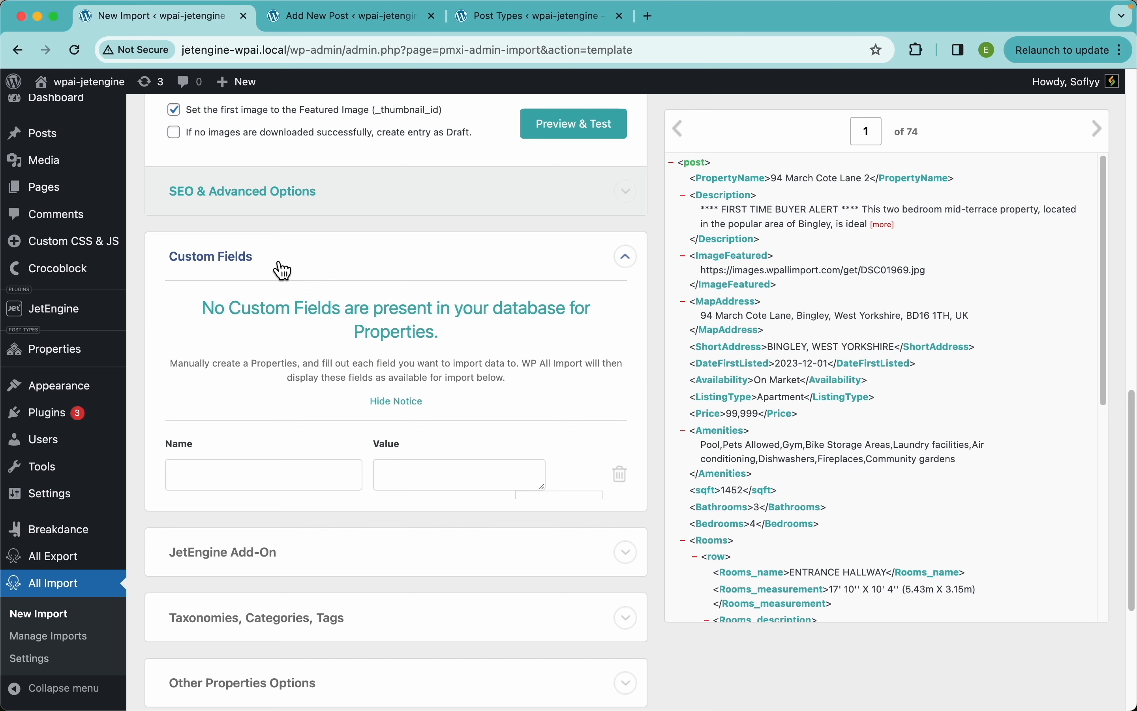
left_click(378, 273)
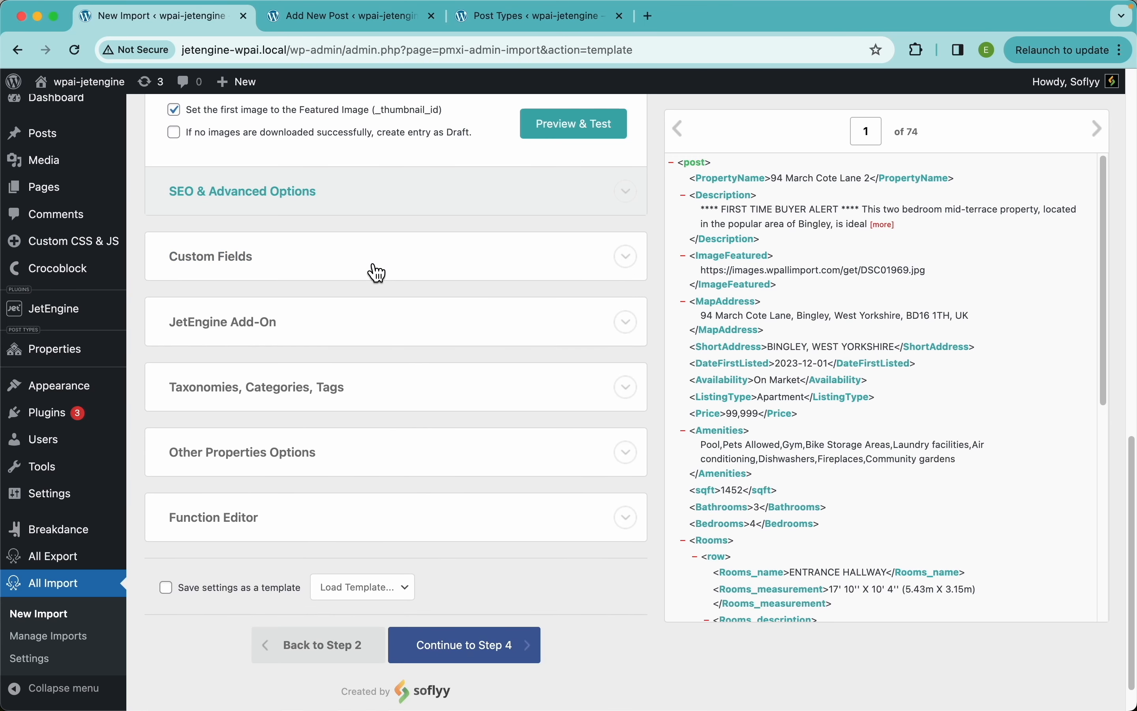
Step: Look over the Properties post type's settings and meta fields in JetEngine and return to the import template
left_click(522, 19)
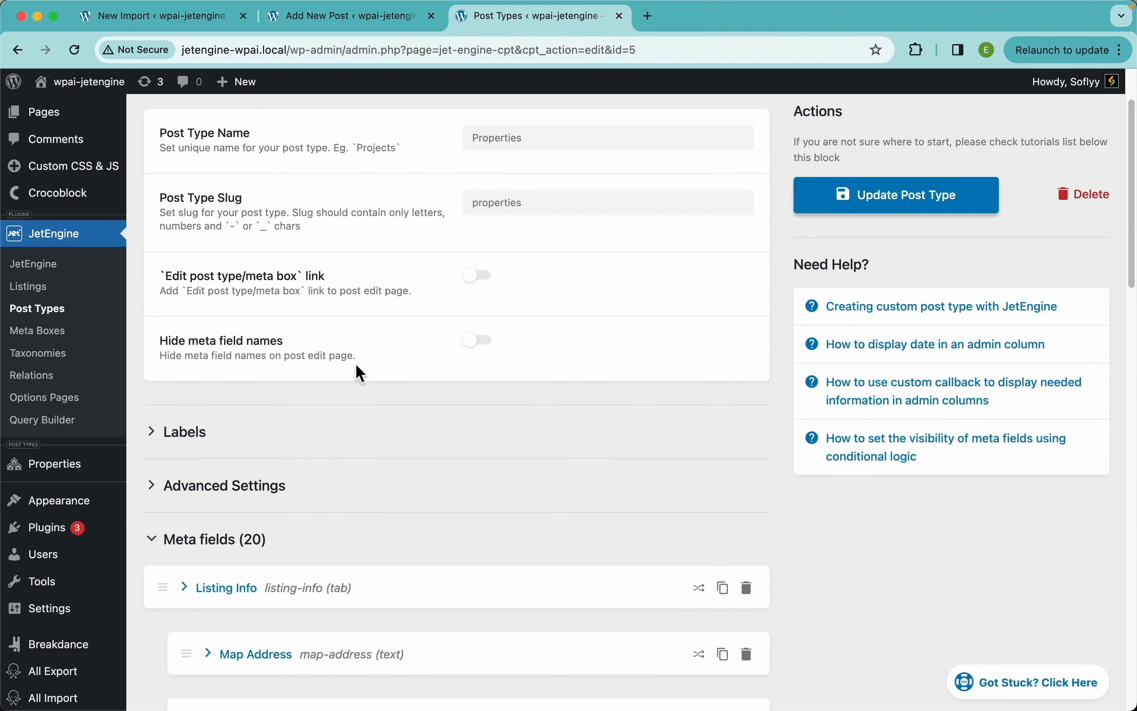
scroll(353, 383, "down", 3)
scroll(355, 387, "up", 8)
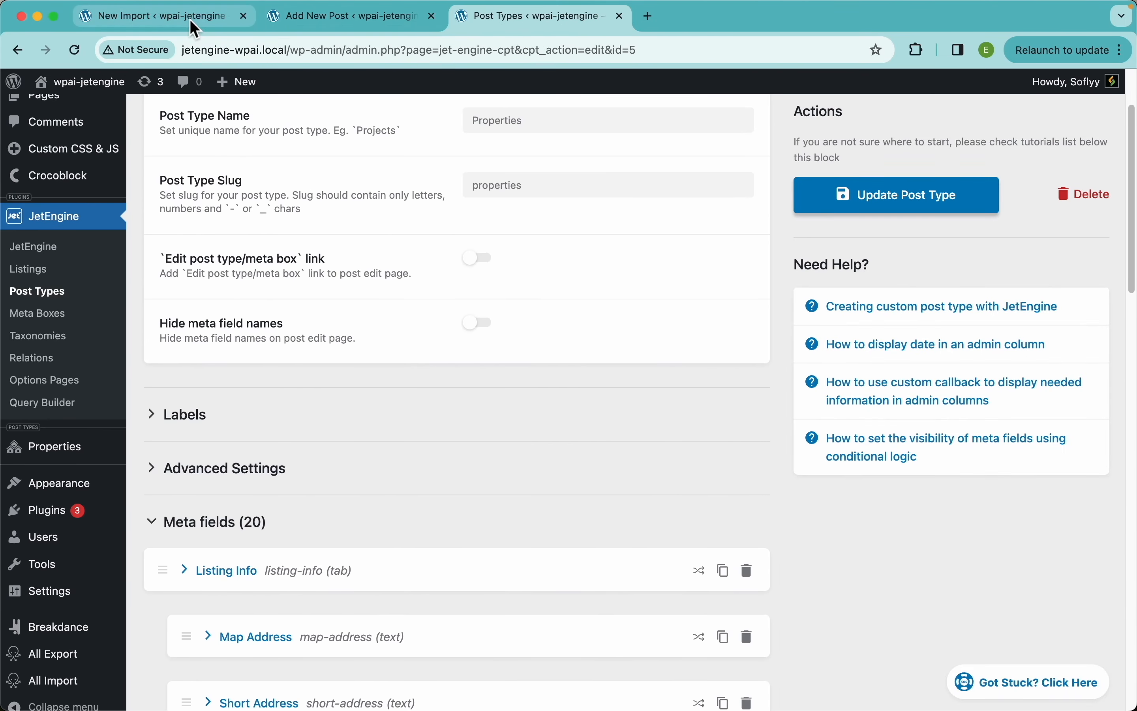
left_click(206, 20)
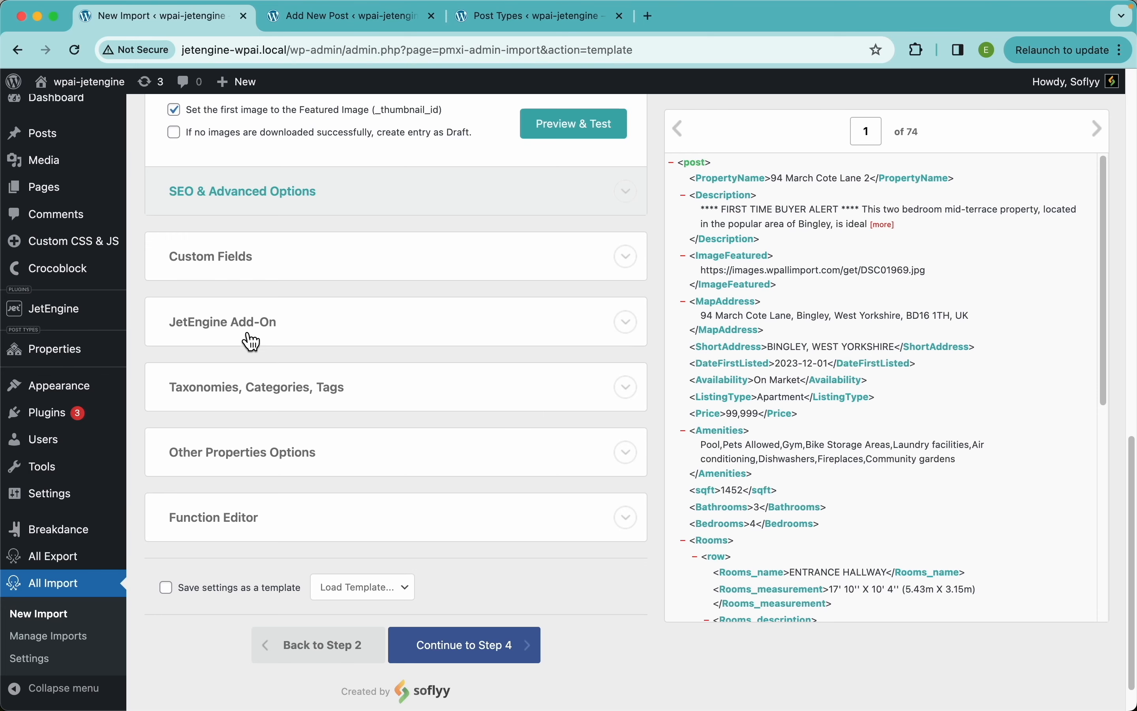
Step: Enable the Properties (Post Type) group in the JetEngine Add-On section and look over its Listing Info fields
left_click(266, 335)
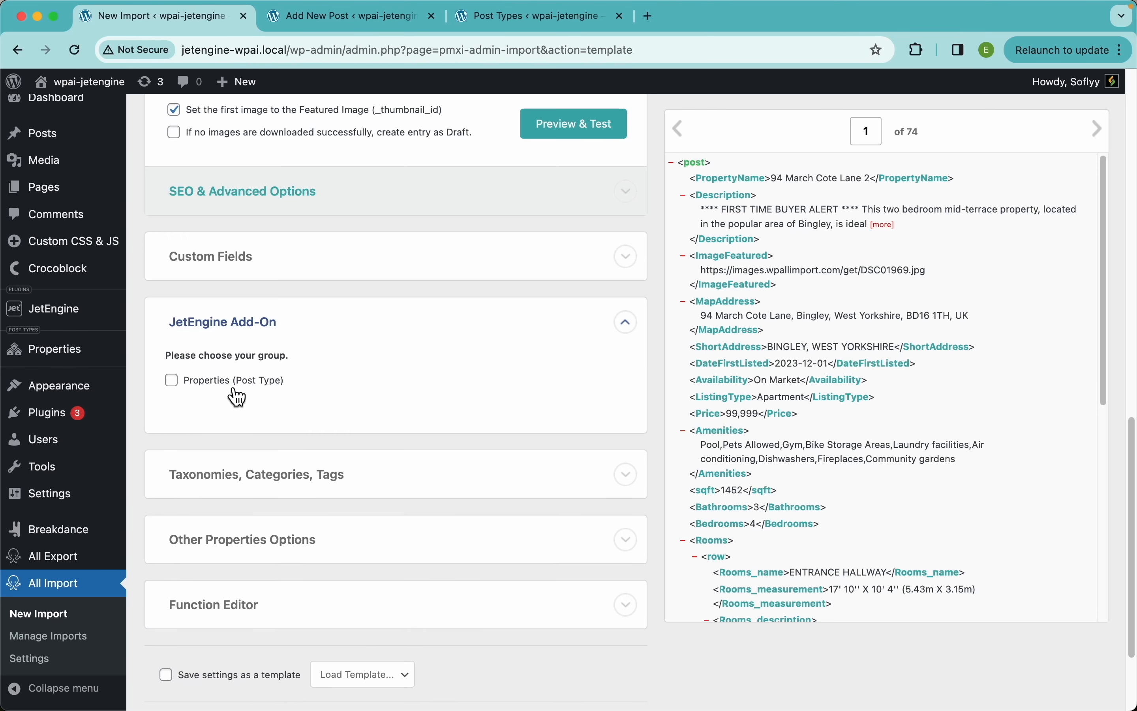
left_click(225, 380)
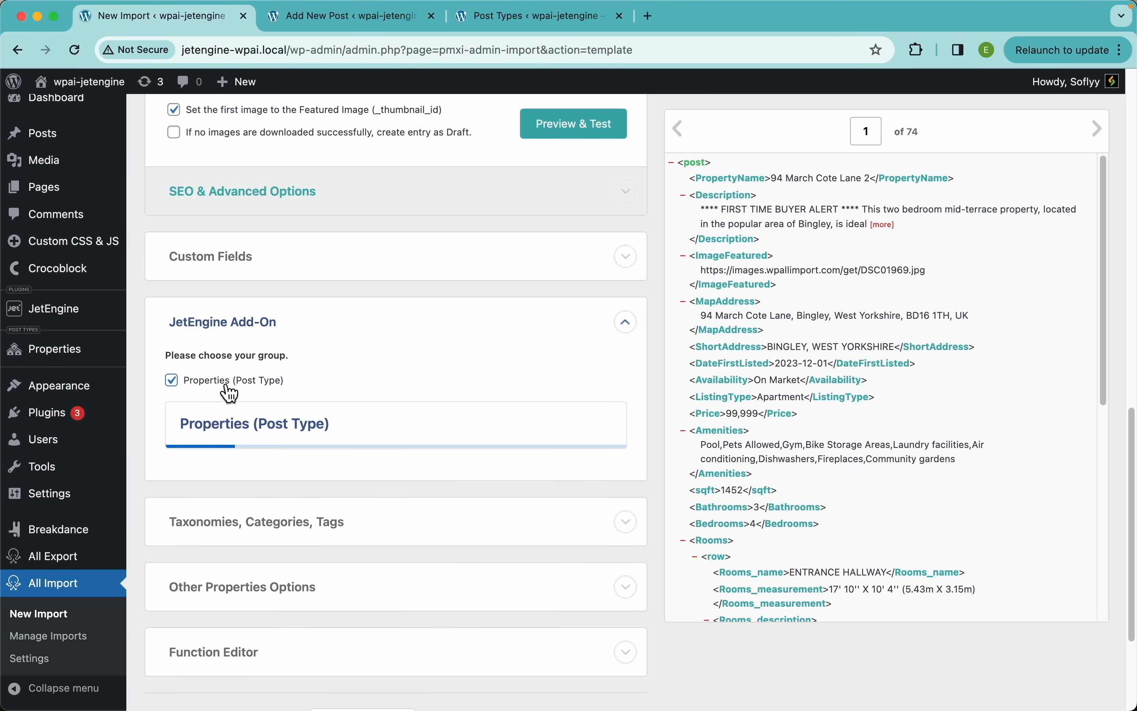
scroll(431, 373, "down", 4)
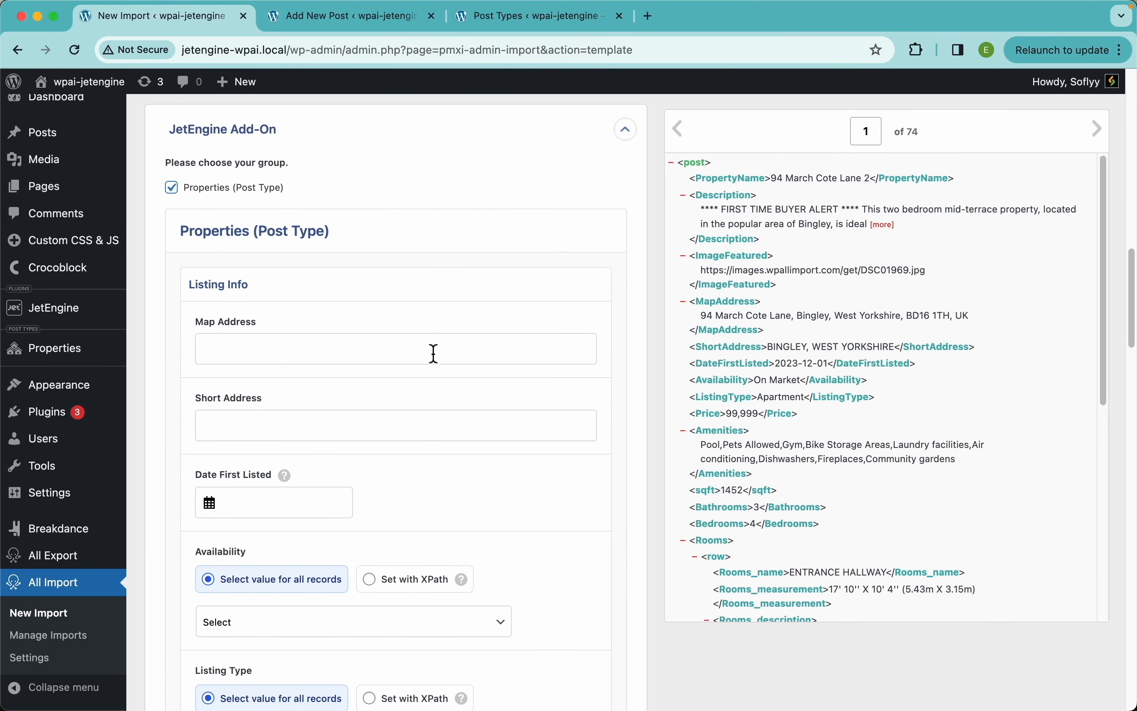
scroll(431, 353, "down", 2)
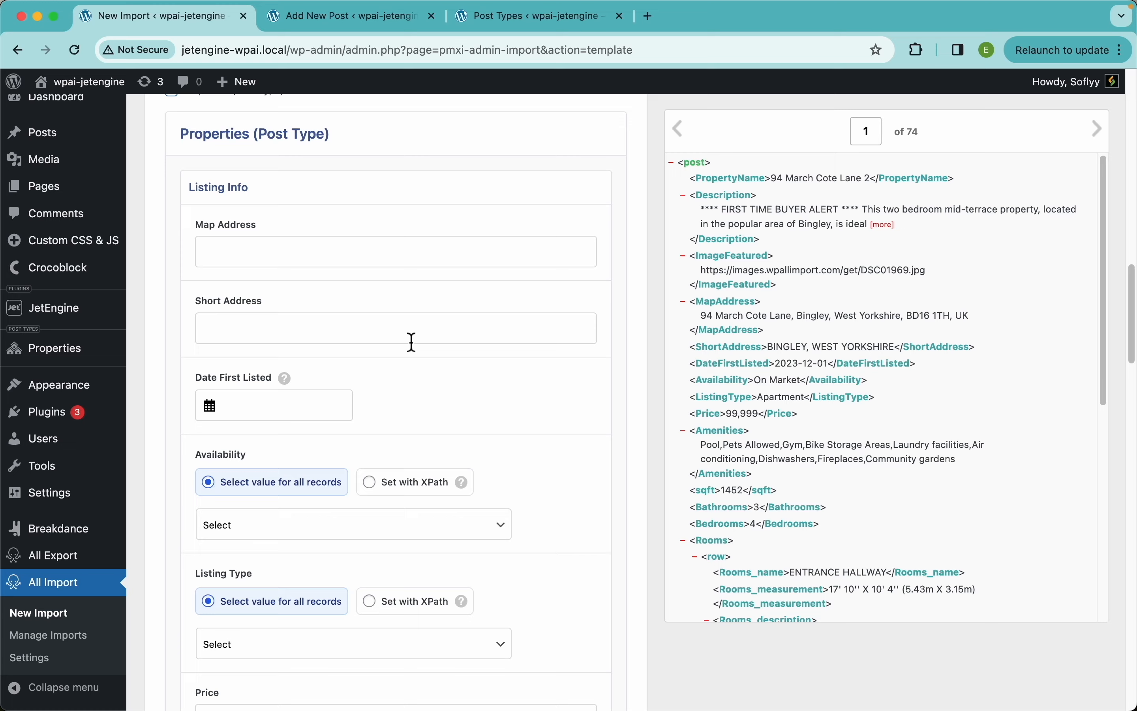
scroll(408, 340, "down", 2)
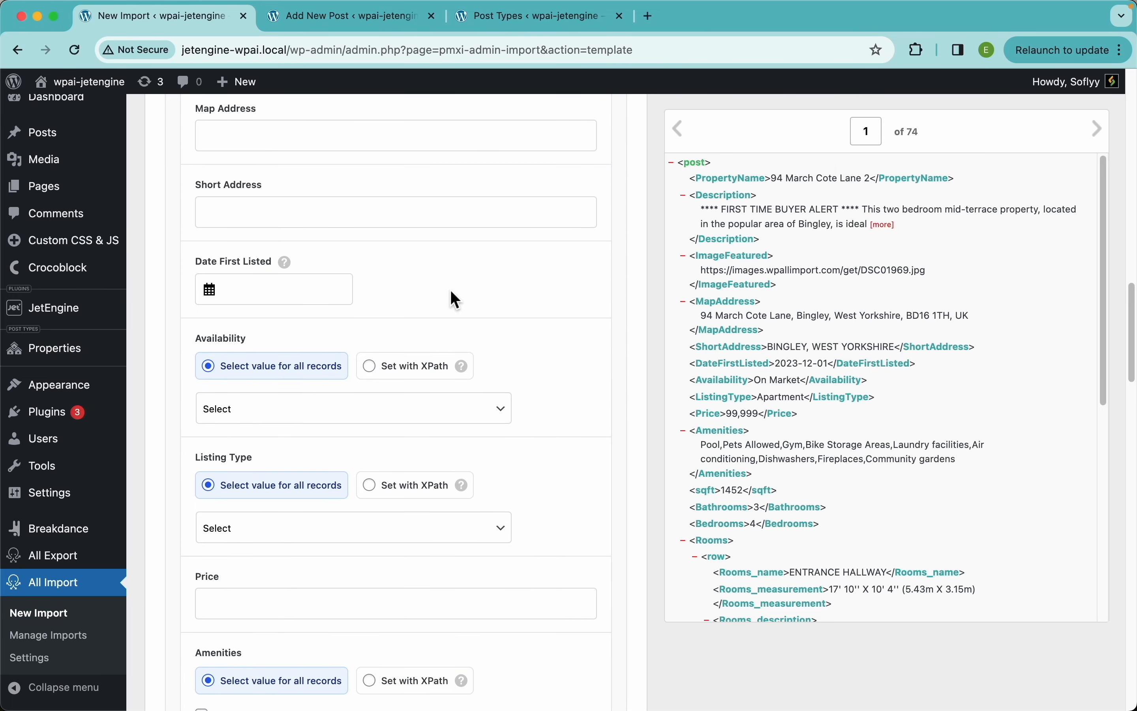
scroll(409, 341, "down", 3)
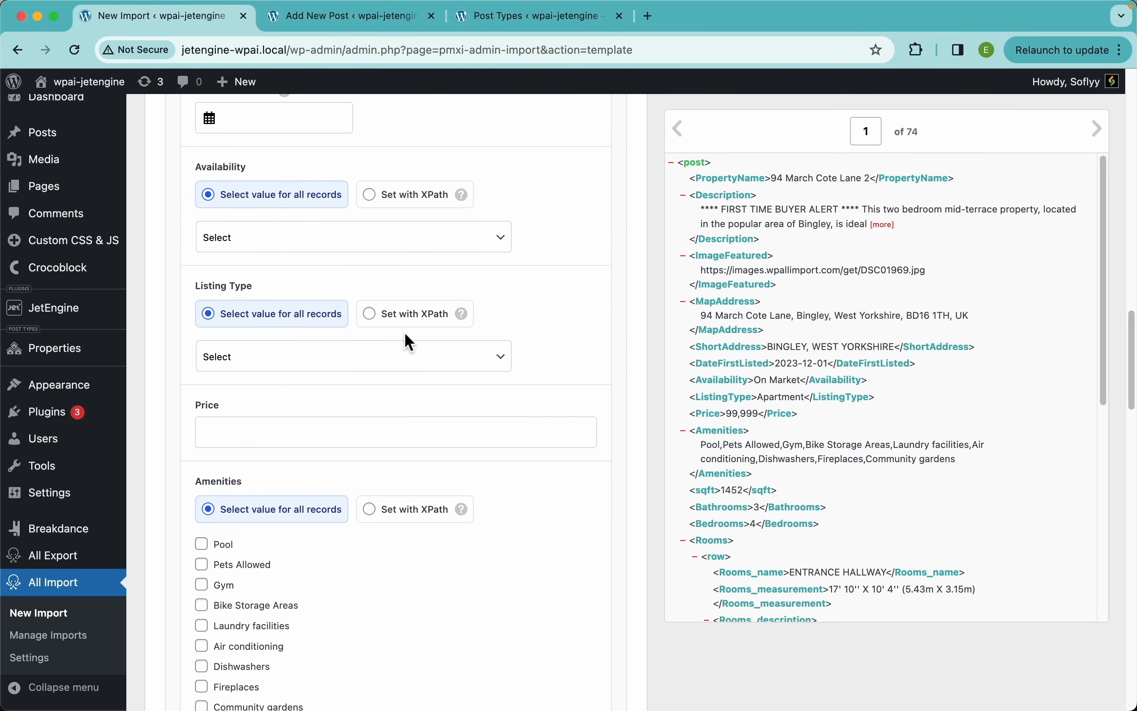
Step: Try fixed values for all records: Availability Under Offer, Price 555668, and the amenities Gym, Laundry facilities and Pool
left_click(429, 243)
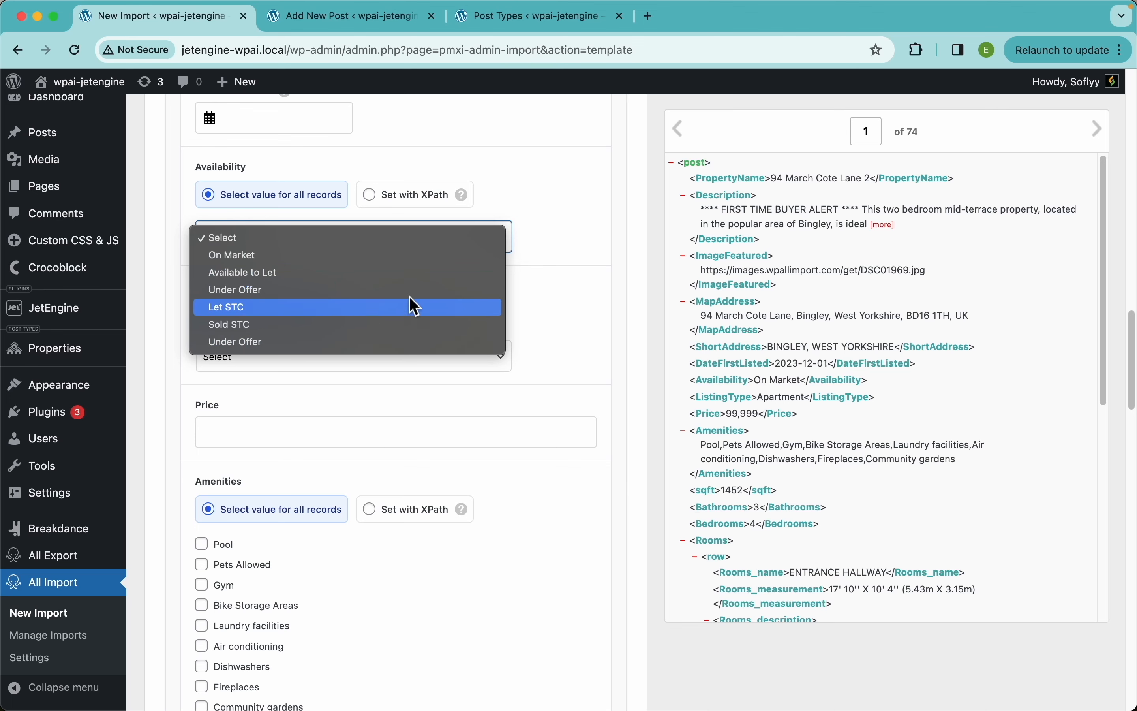
left_click(450, 291)
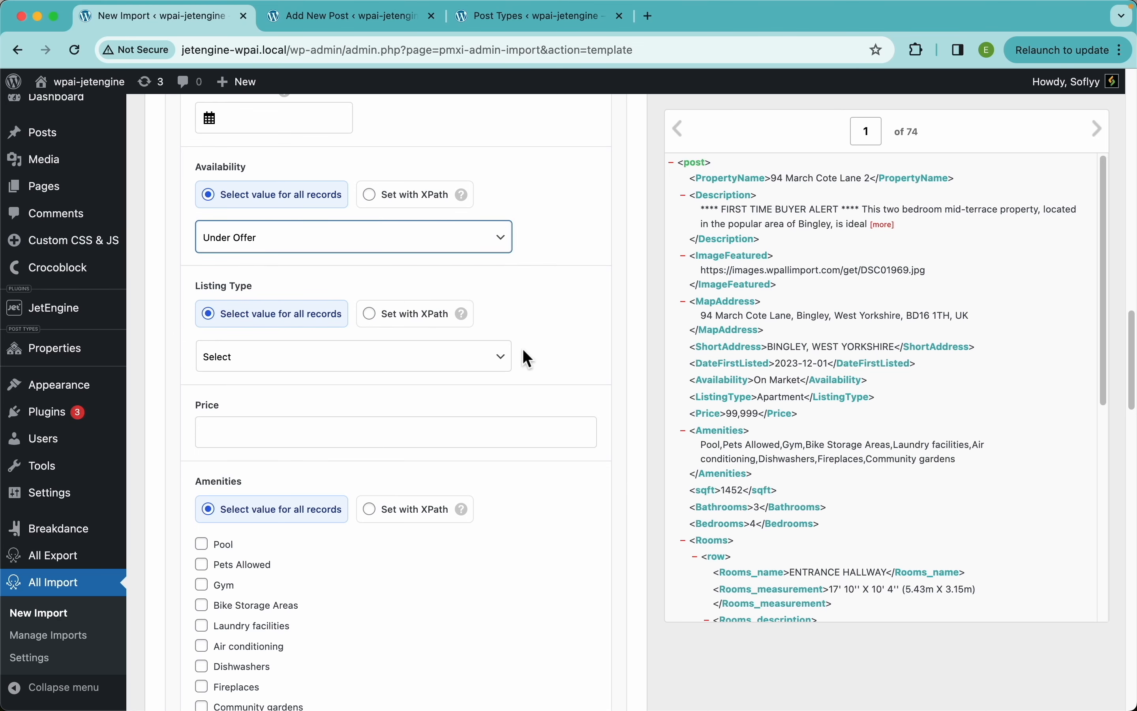
scroll(517, 366, "down", 4)
left_click(225, 389)
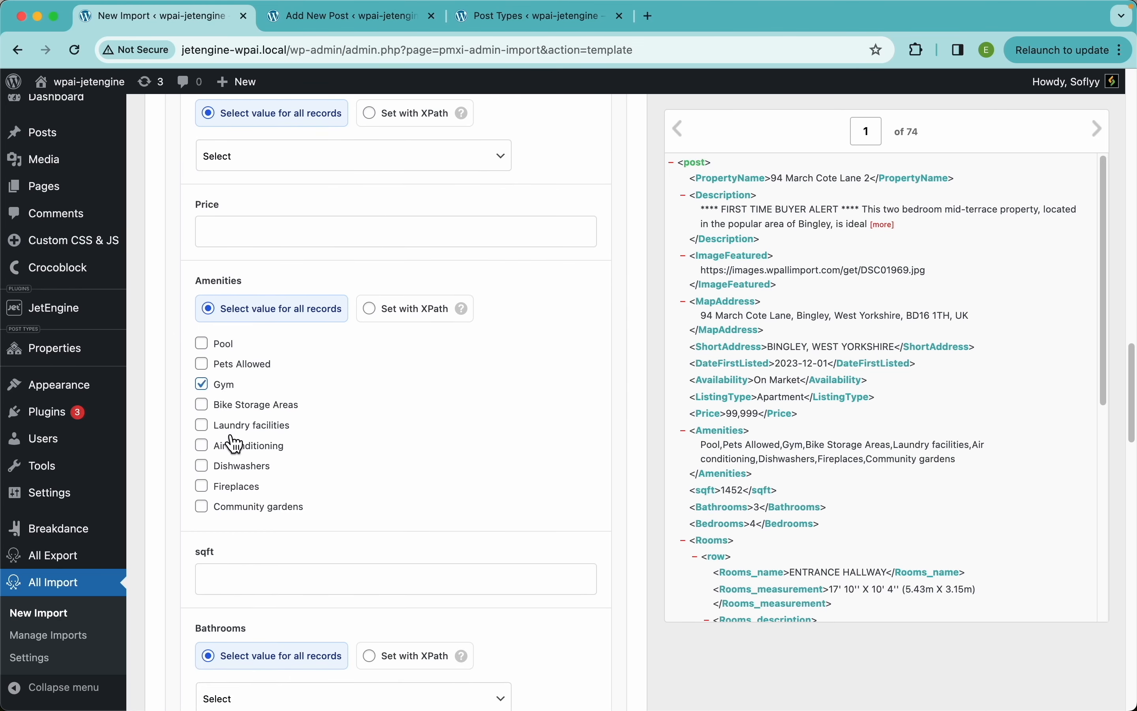
left_click(235, 428)
left_click(272, 237)
type("555668")
scroll(270, 402, "down", 2)
scroll(270, 402, "up", 5)
scroll(270, 402, "up", 1)
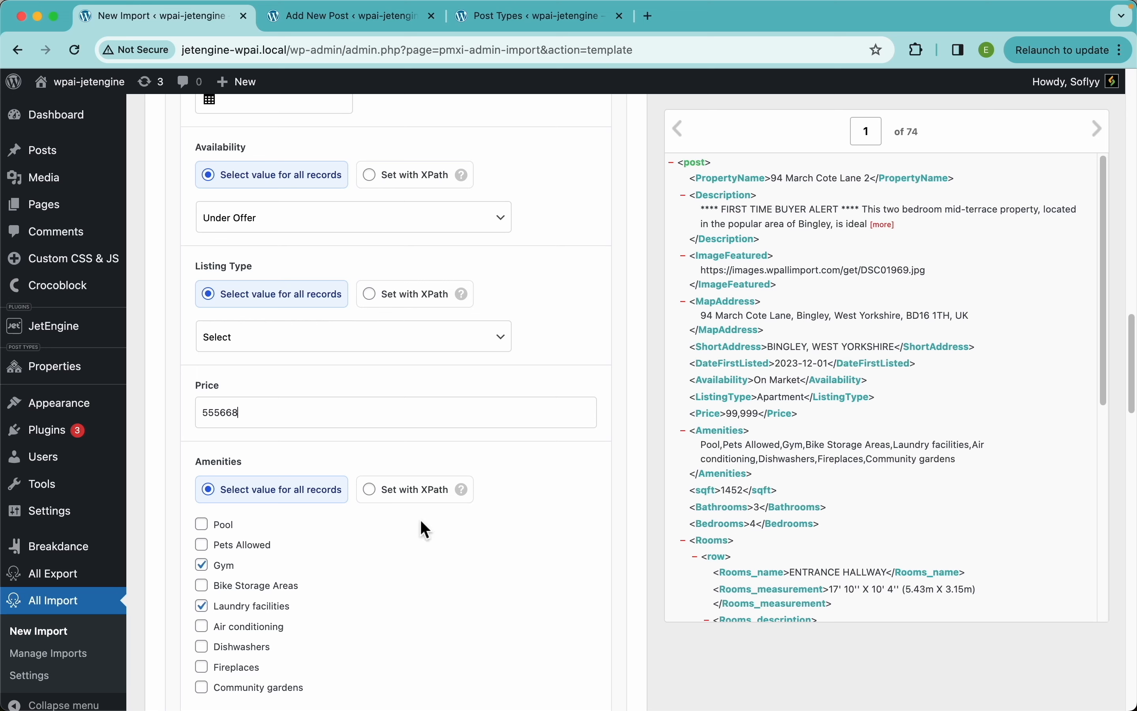
left_click(225, 526)
Step: Map the Map Address field to {MapAddress[1]} and the Short Address field to {ShortAddress[1]}
scroll(414, 246, "up", 6)
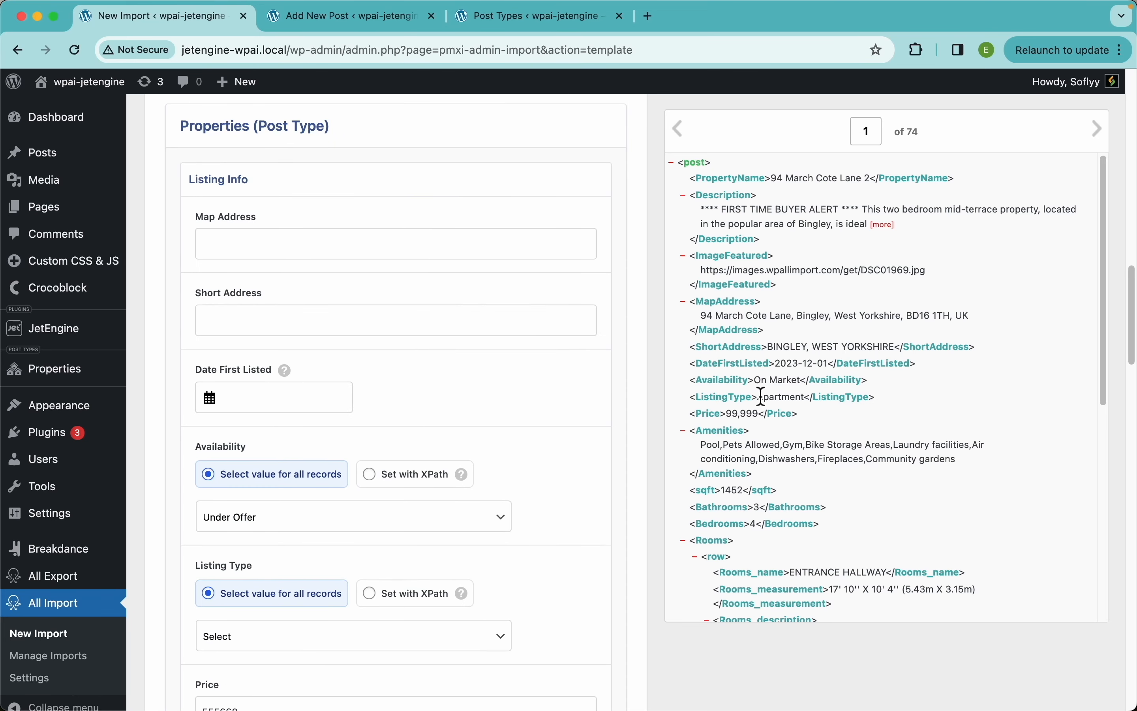
left_click_drag(732, 318, 386, 243)
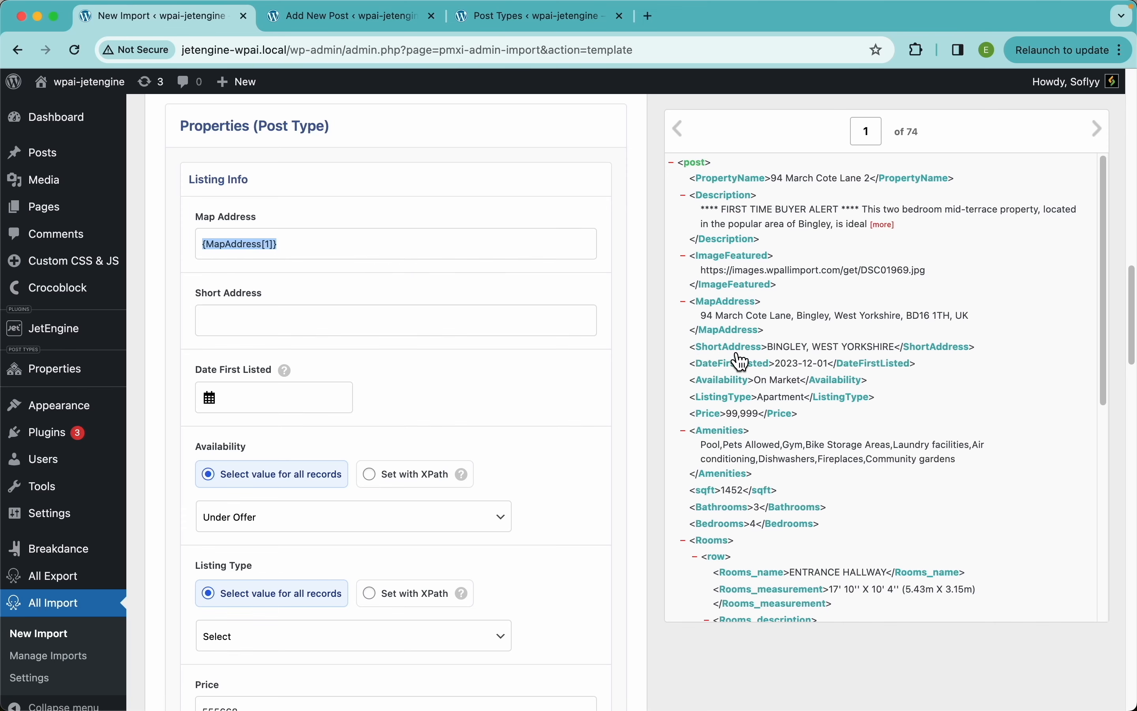
left_click_drag(734, 348, 312, 322)
Step: Map the Date First Listed field to {DateFirstListed[1]} and dismiss its calendar
scroll(538, 403, "down", 3)
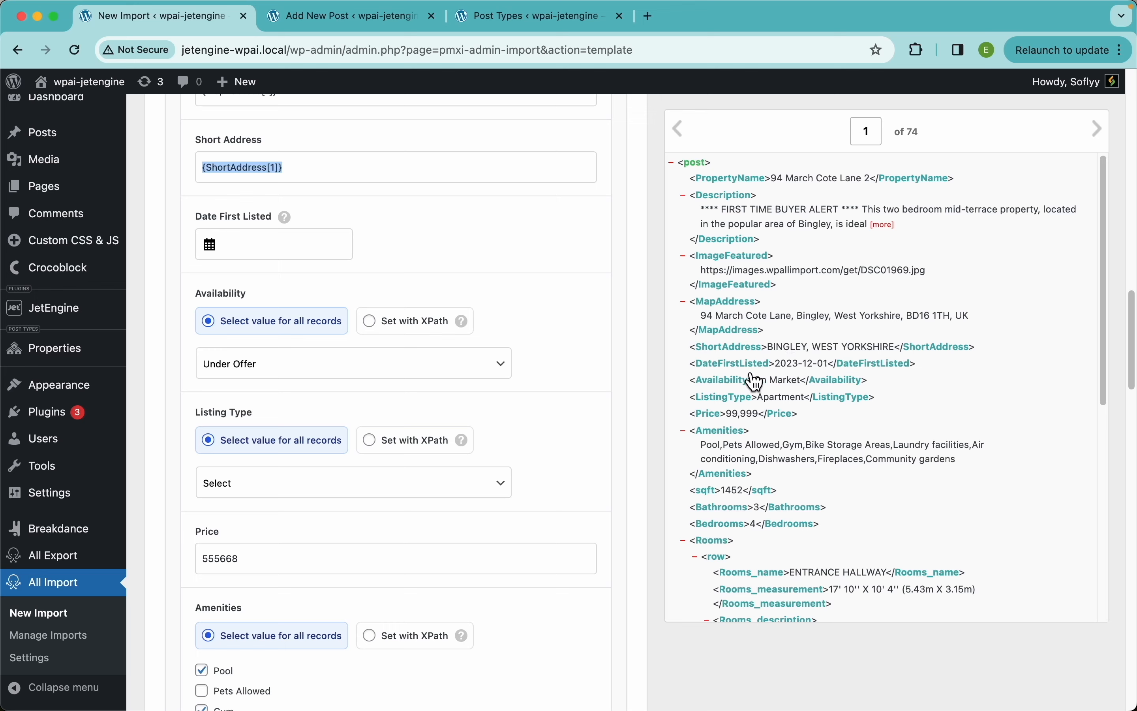
left_click_drag(732, 369, 304, 257)
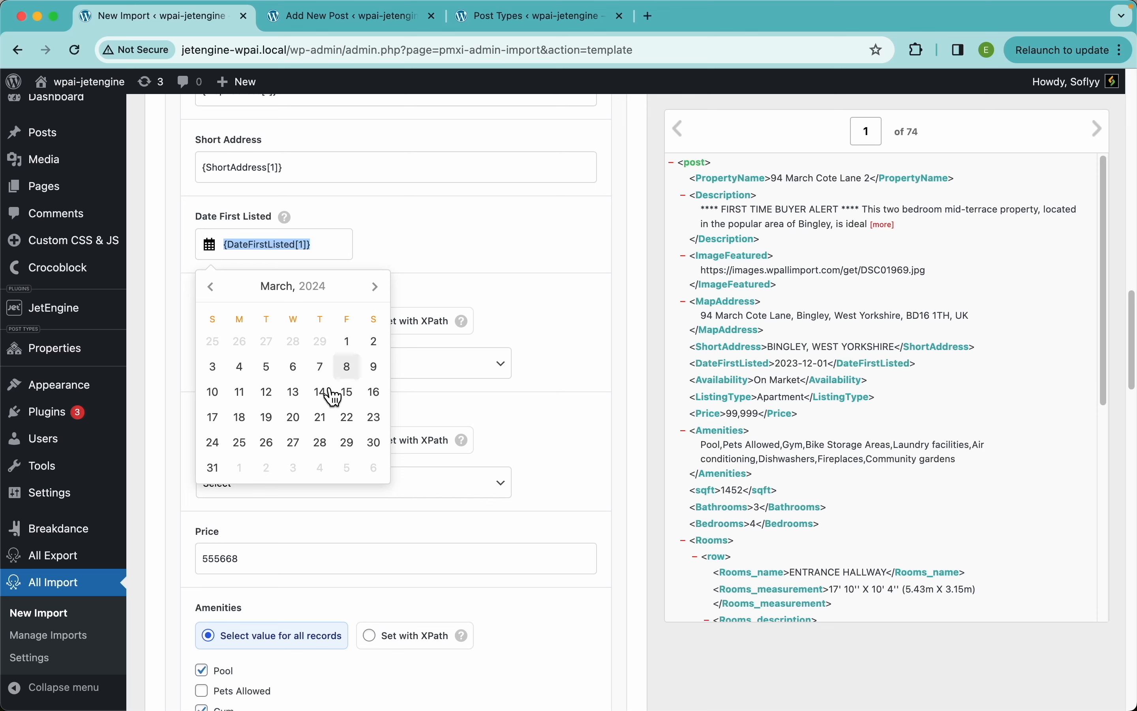
left_click(418, 252)
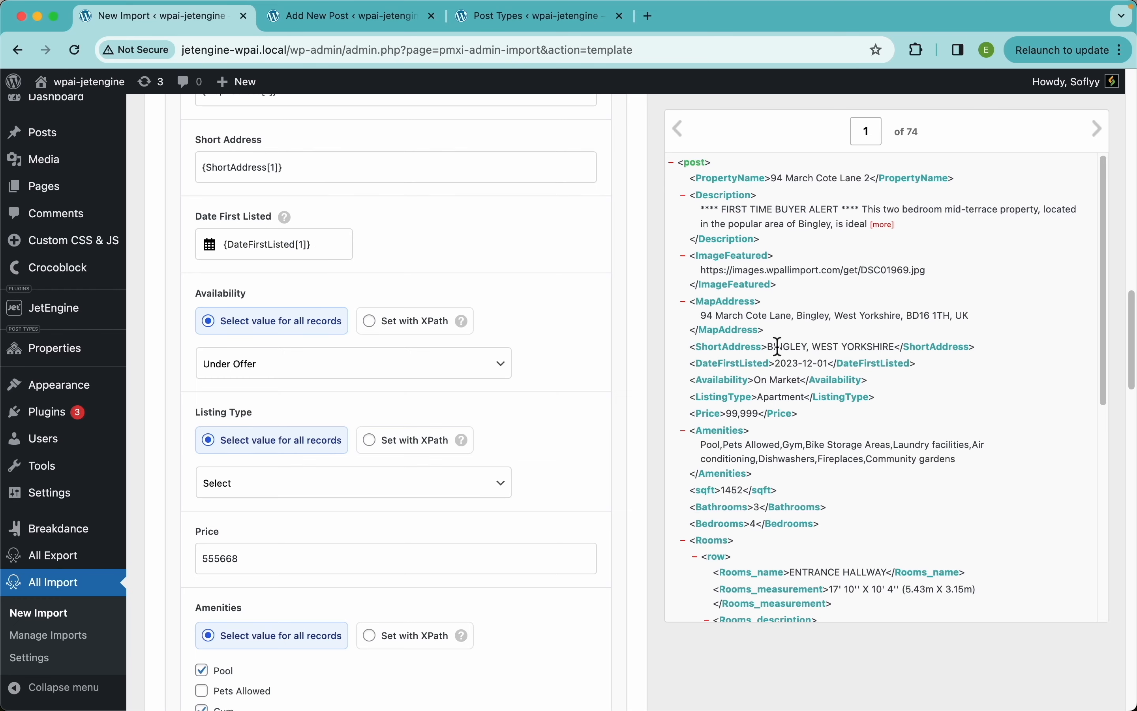
Step: Check the date format in the record's DateFirstListed element and read the help note for Date First Listed
scroll(796, 368, "up", 5)
scroll(278, 381, "left", 4)
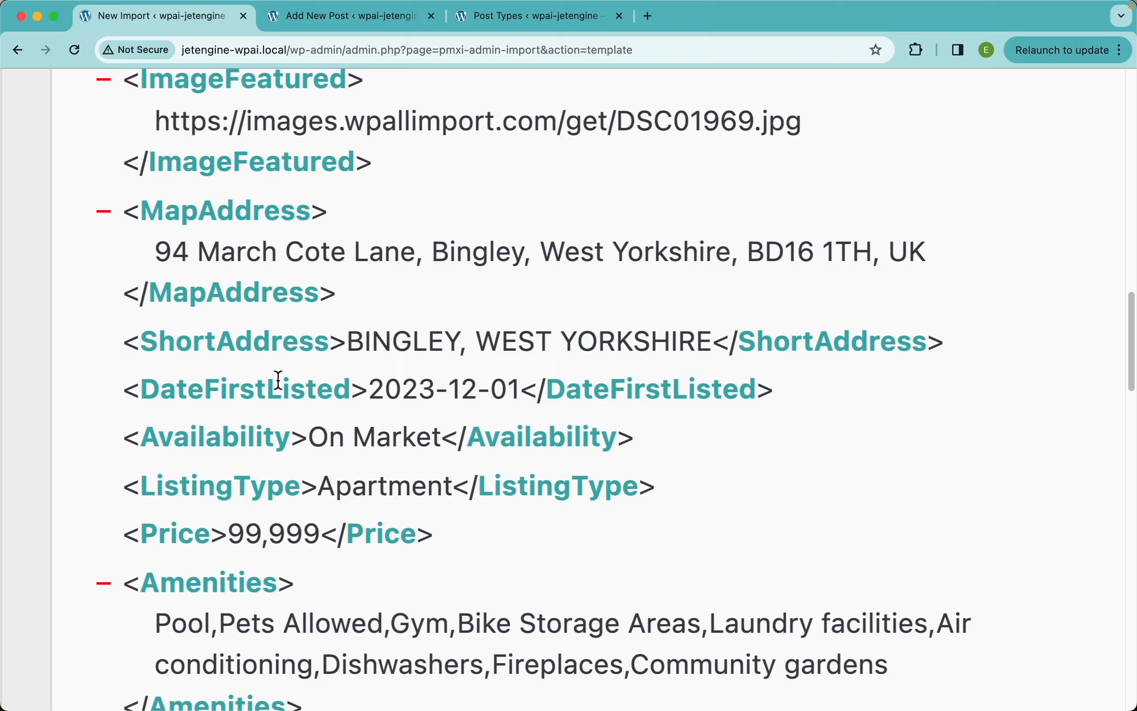
left_click_drag(587, 402, 447, 387)
left_click(476, 387)
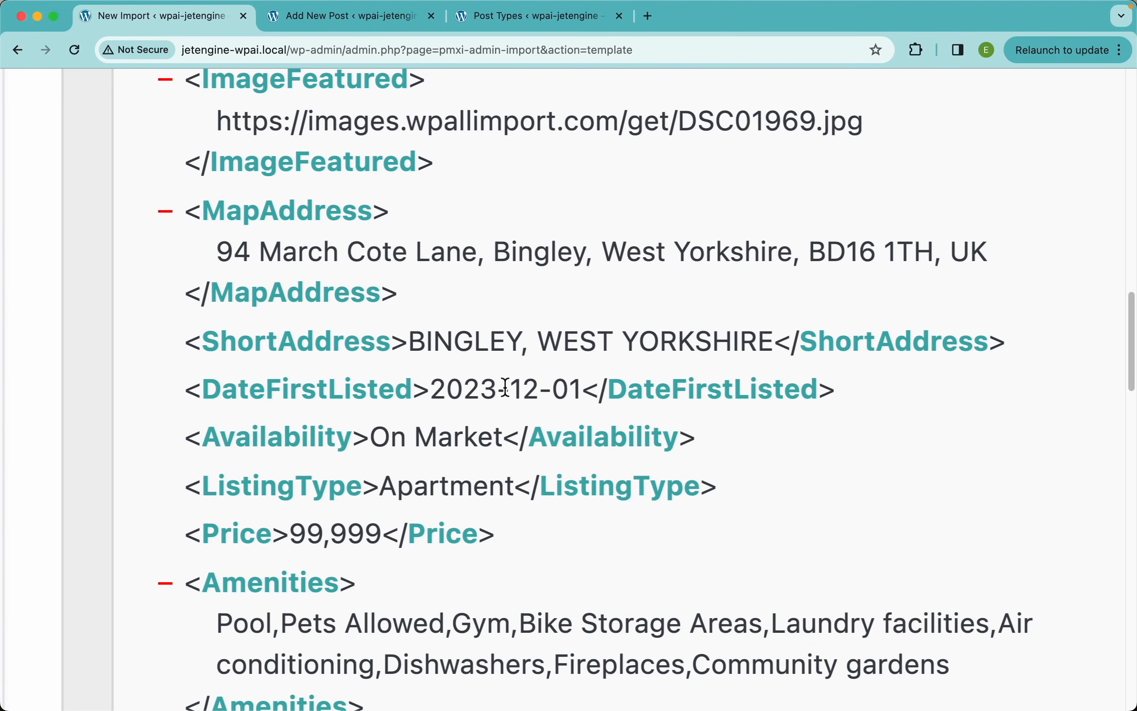
scroll(505, 395, "down", 5)
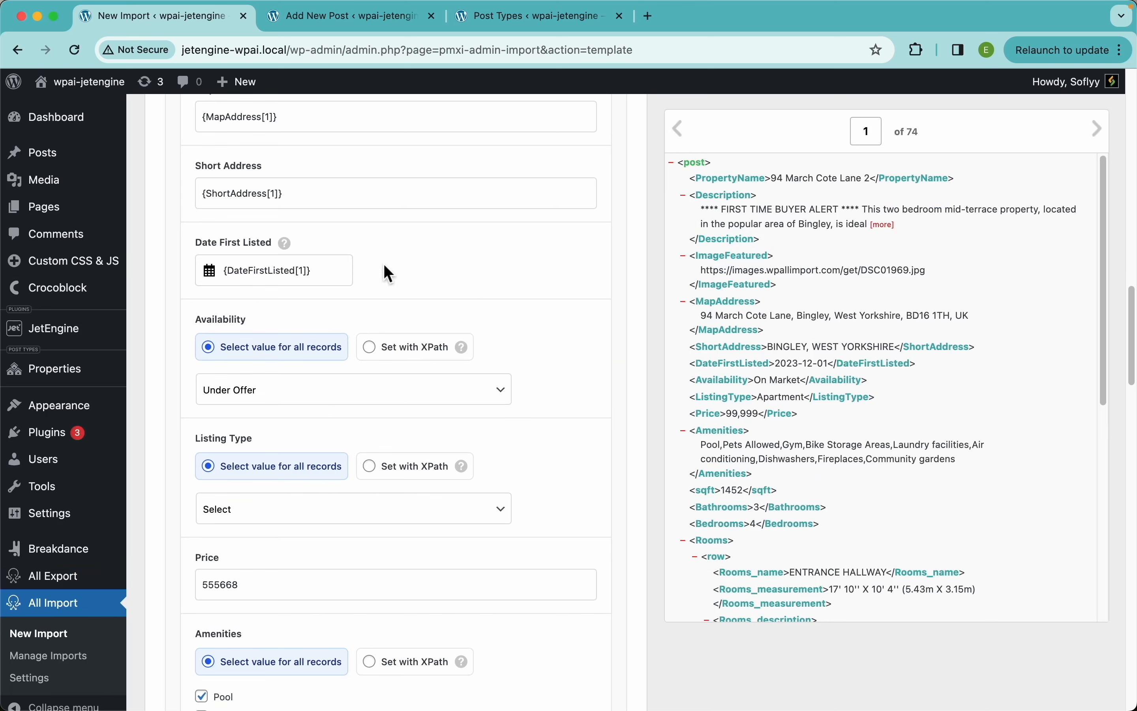
mouse_move(287, 245)
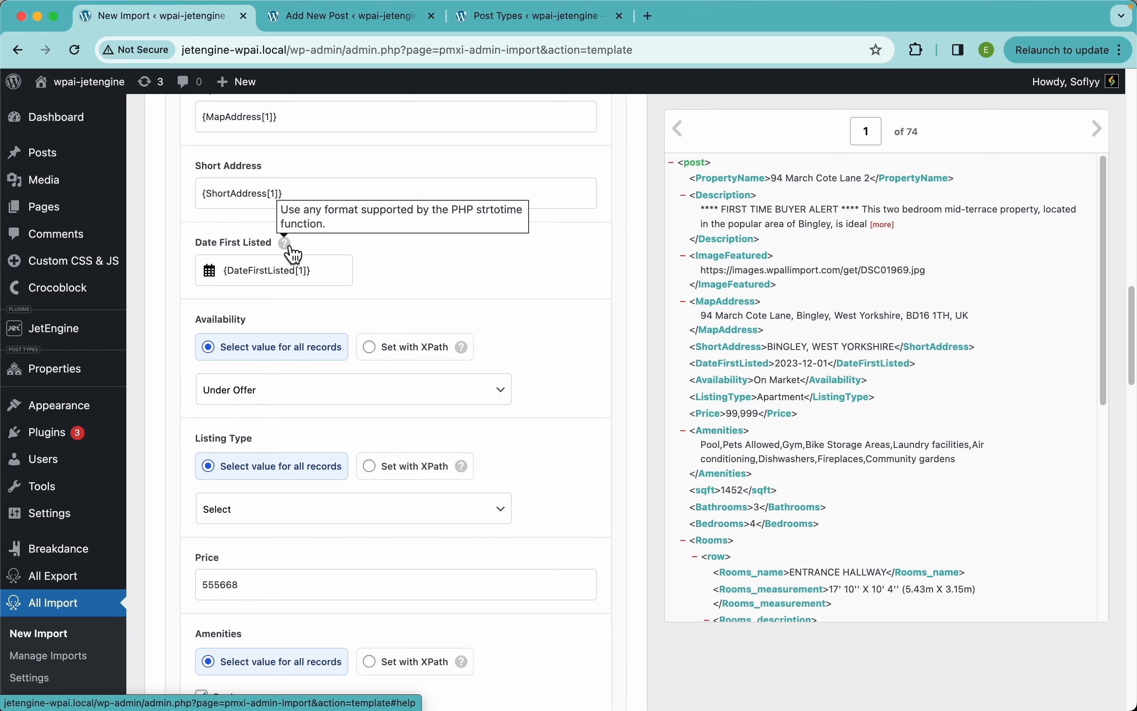
Step: Set Availability and Listing Type with XPath, using {Availability[1]} and {ListingType[1]}
scroll(505, 351, "down", 5)
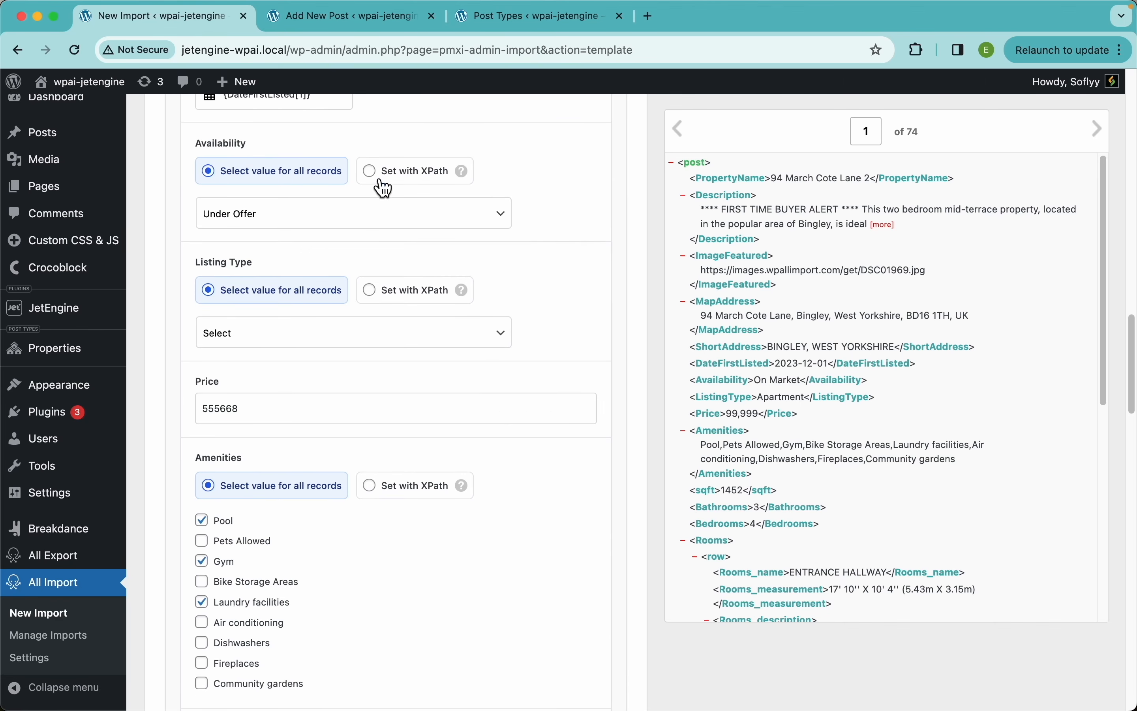
left_click(431, 182)
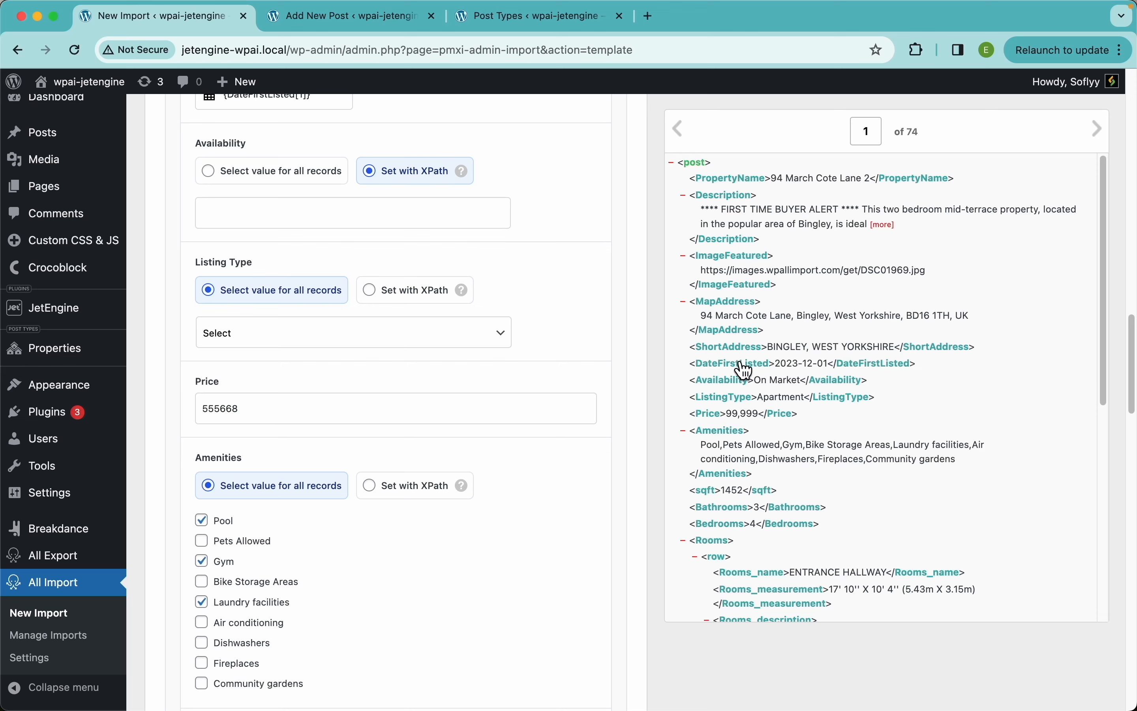
left_click_drag(731, 382, 234, 218)
left_click(435, 296)
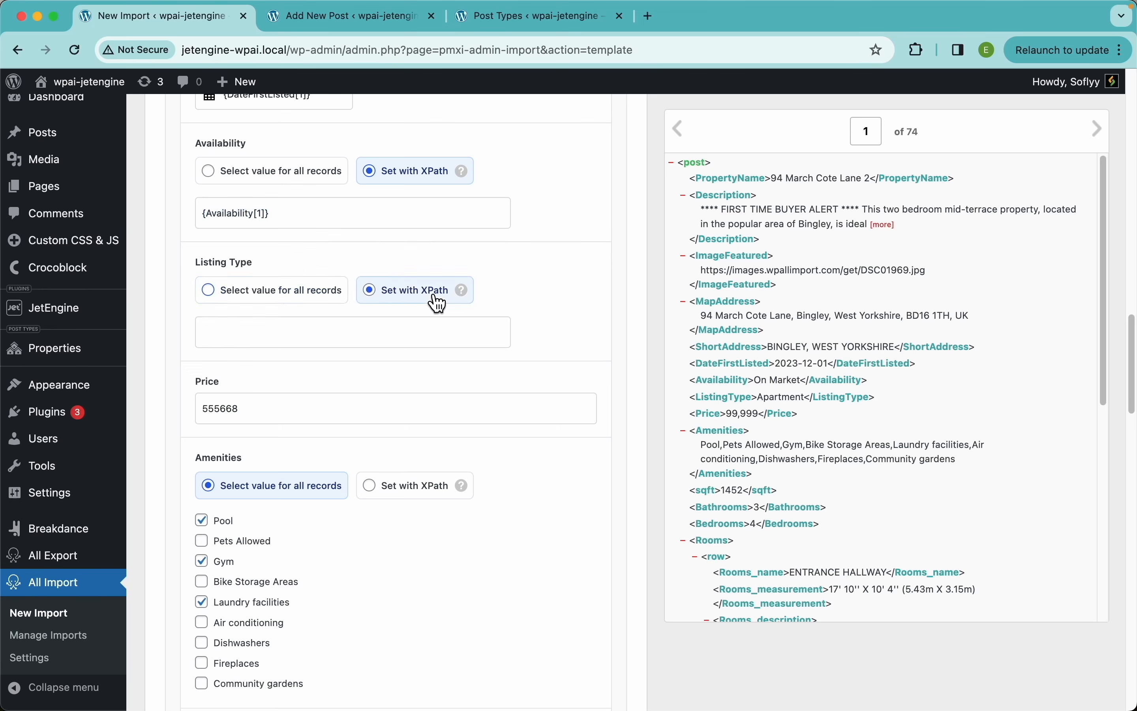
left_click_drag(732, 402, 350, 332)
Step: Replace the fixed value in the Price field with {Price[1]}
scroll(350, 332, "down", 4)
double_click(221, 244)
key("BackSpace")
left_click_drag(709, 414, 337, 237)
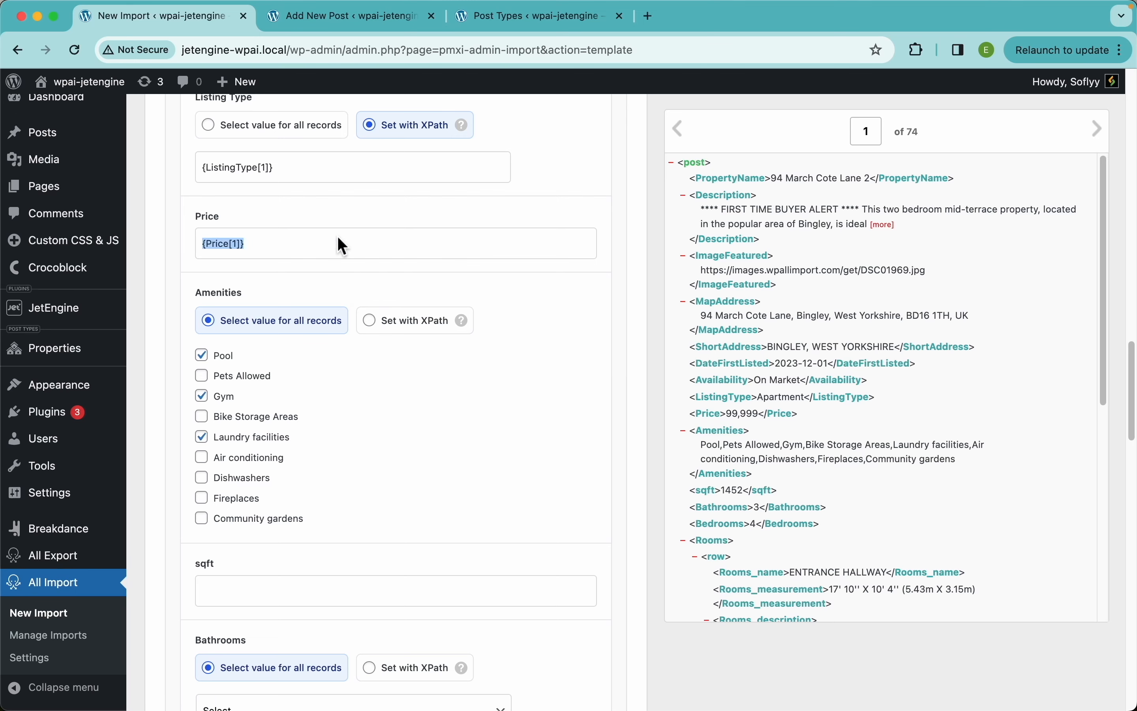
Step: Set Amenities with XPath to {Amenities[1]}, checking the help note against the record's separators, and map sqft to {sqft[1]}
left_click(393, 332)
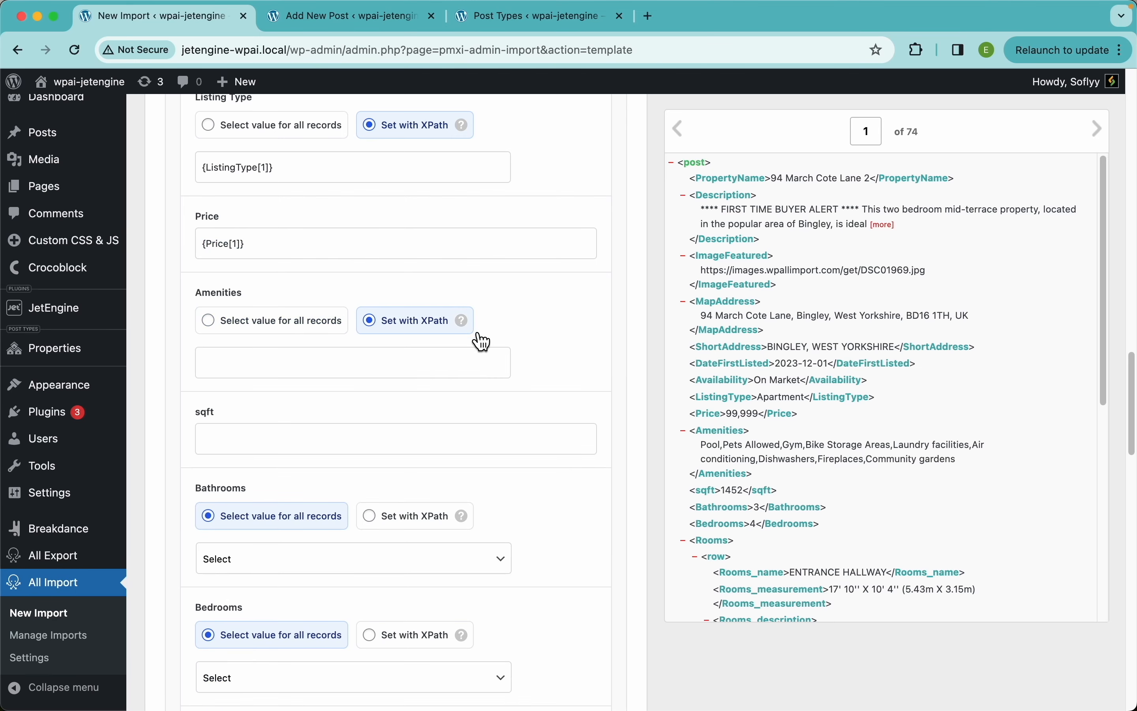
mouse_move(473, 331)
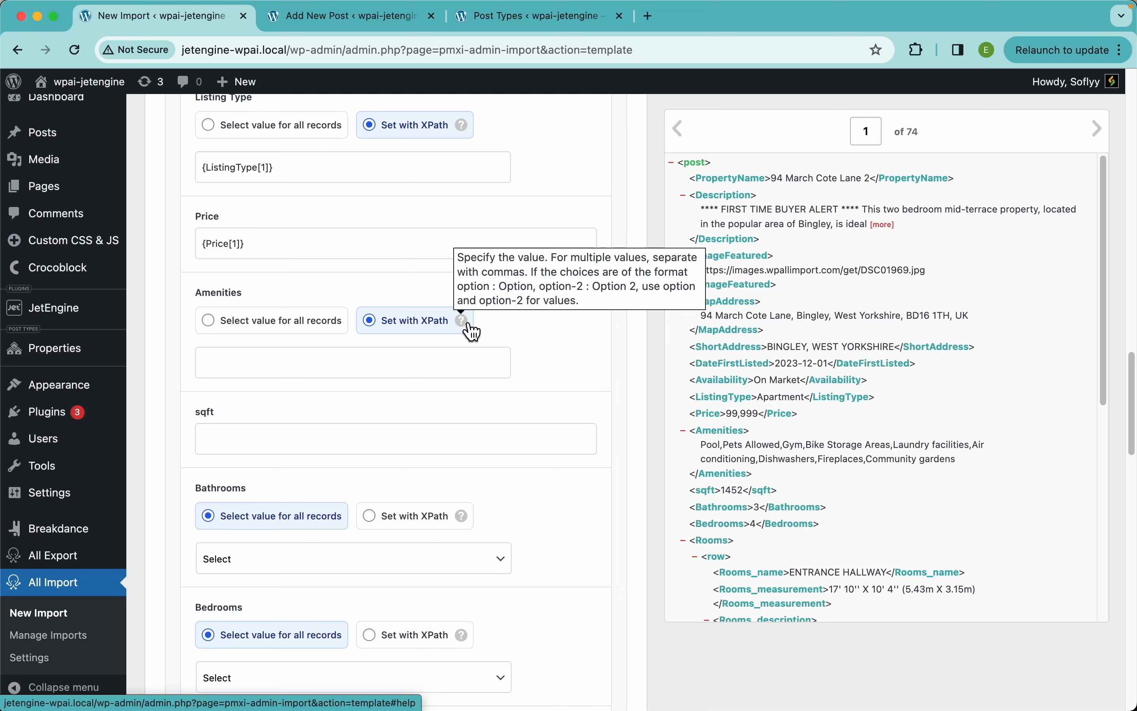
scroll(761, 424, "up", 5)
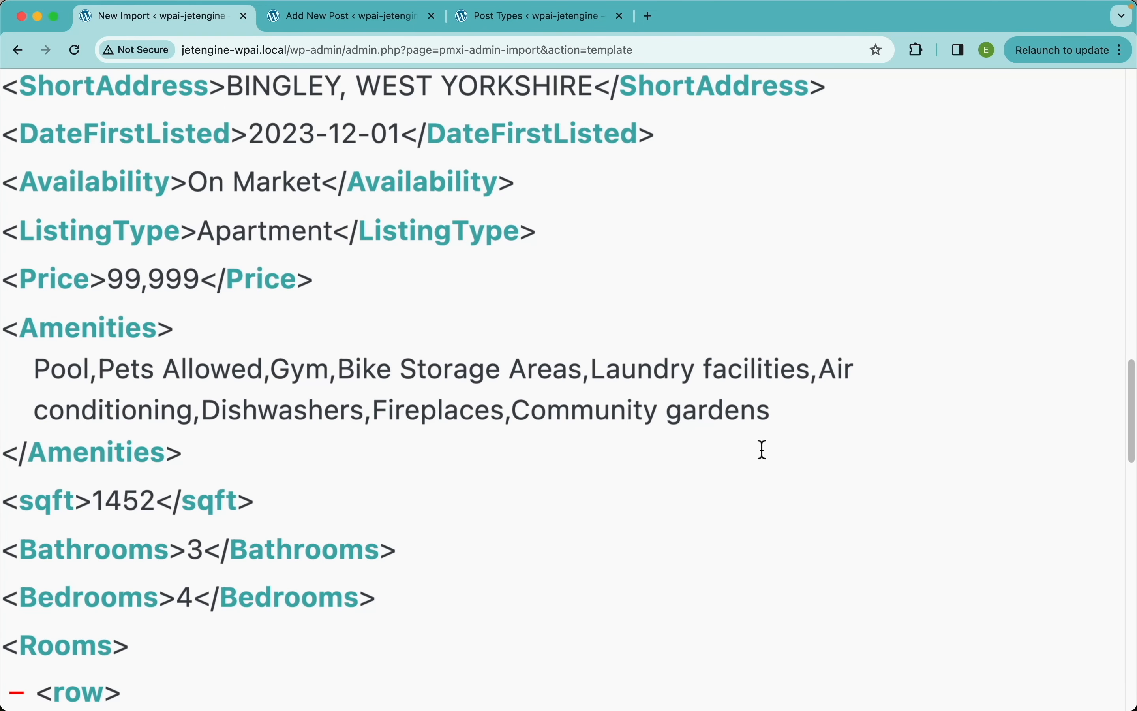
scroll(764, 450, "left", 3)
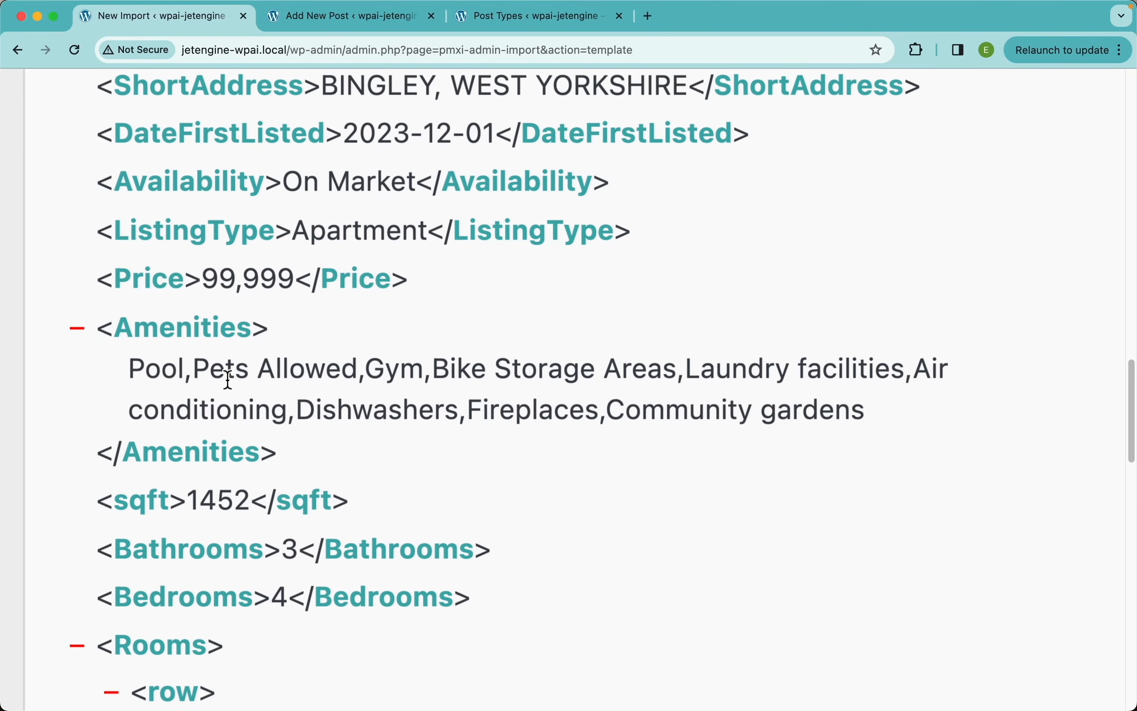
left_click_drag(192, 373, 184, 374)
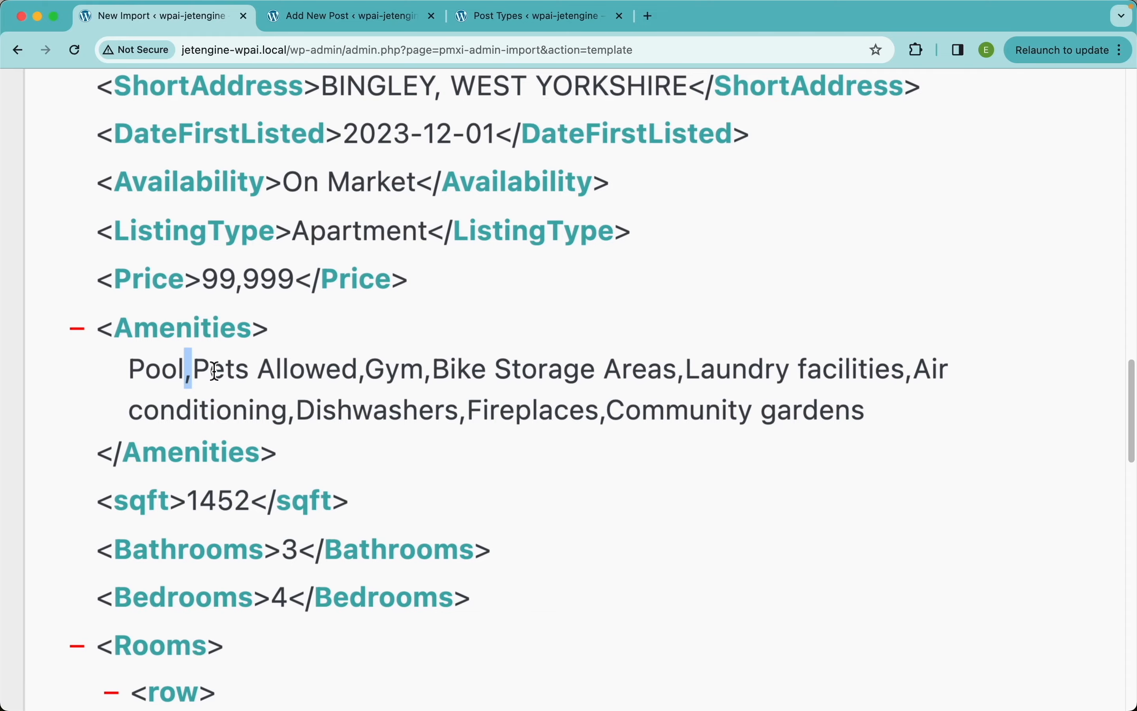
scroll(215, 372, "down", 5)
left_click_drag(727, 430, 348, 301)
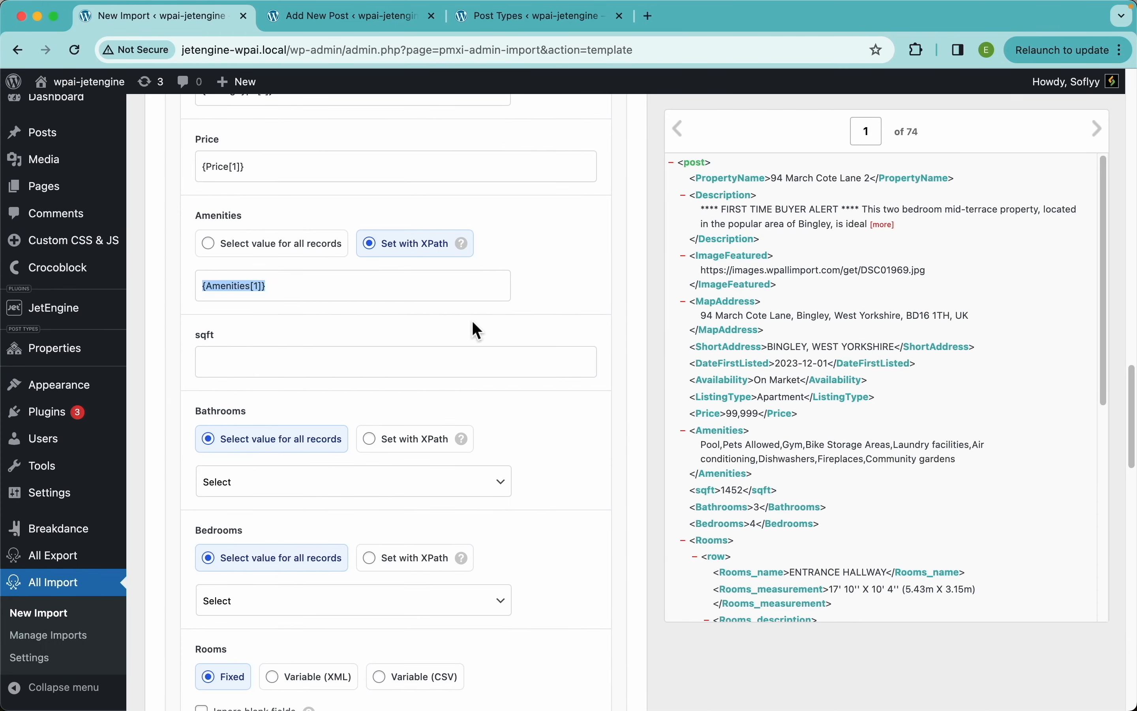
scroll(543, 328, "down", 3)
left_click_drag(724, 499, 406, 223)
Step: Set Bathrooms and Bedrooms with XPath, using {Bathrooms[1]} and {Bedrooms[1]}
left_click(423, 307)
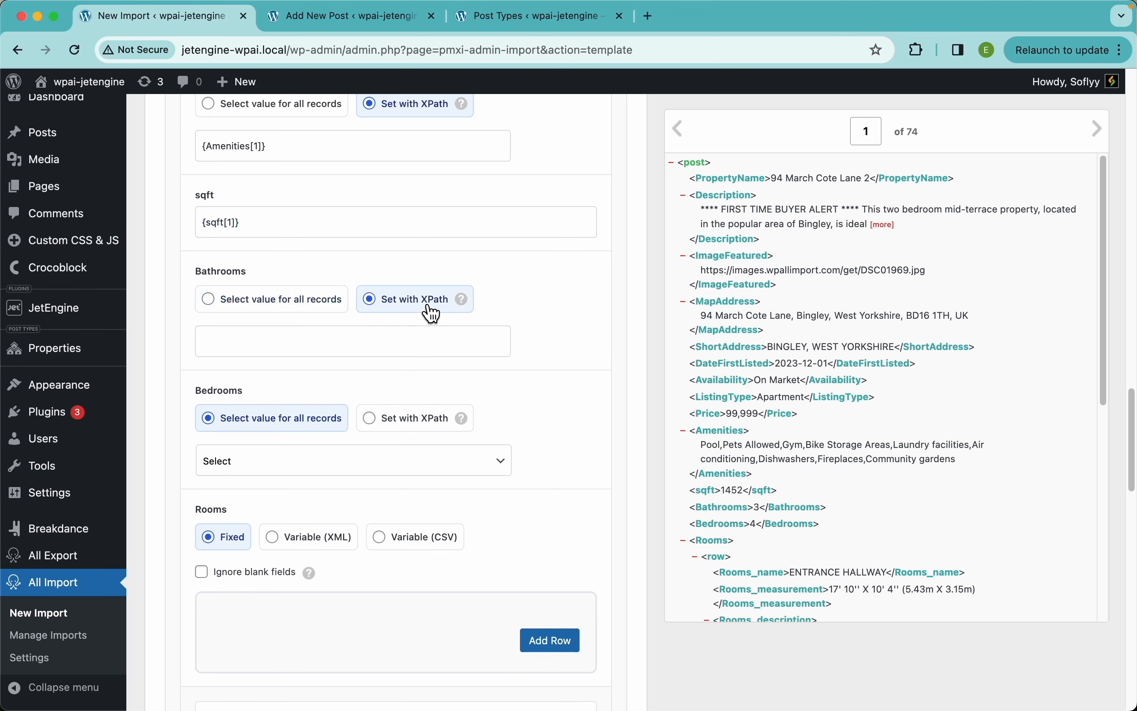
left_click(415, 424)
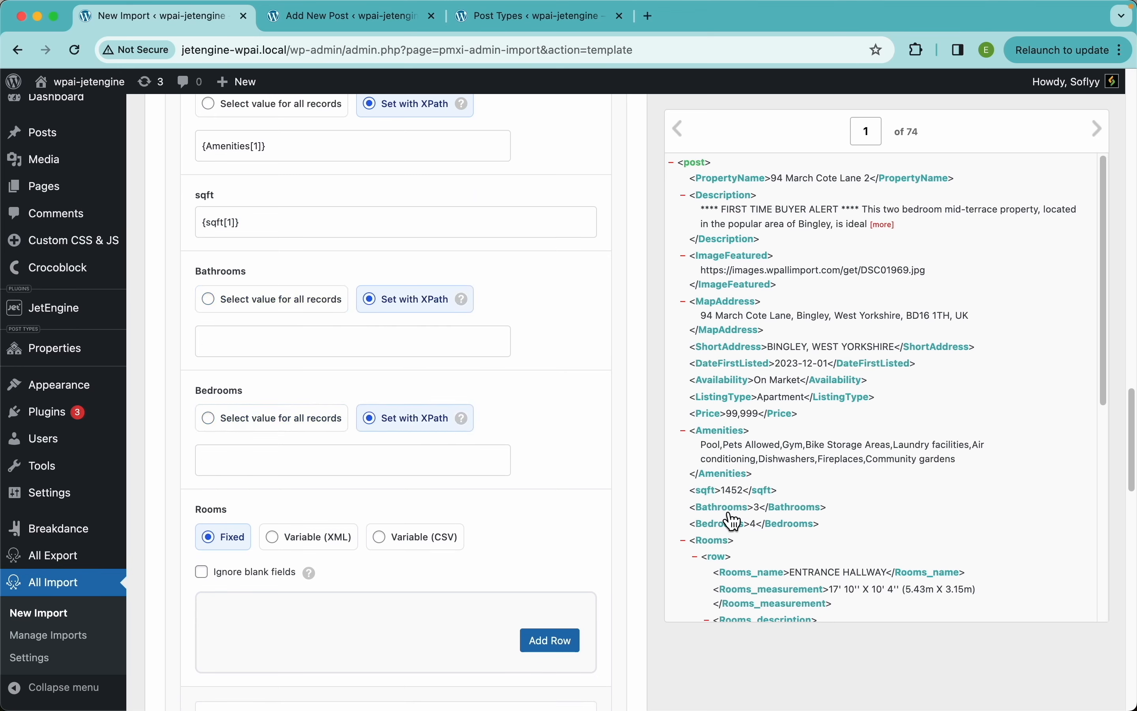
left_click_drag(728, 508, 431, 347)
left_click_drag(736, 533, 513, 444)
scroll(515, 451, "down", 5)
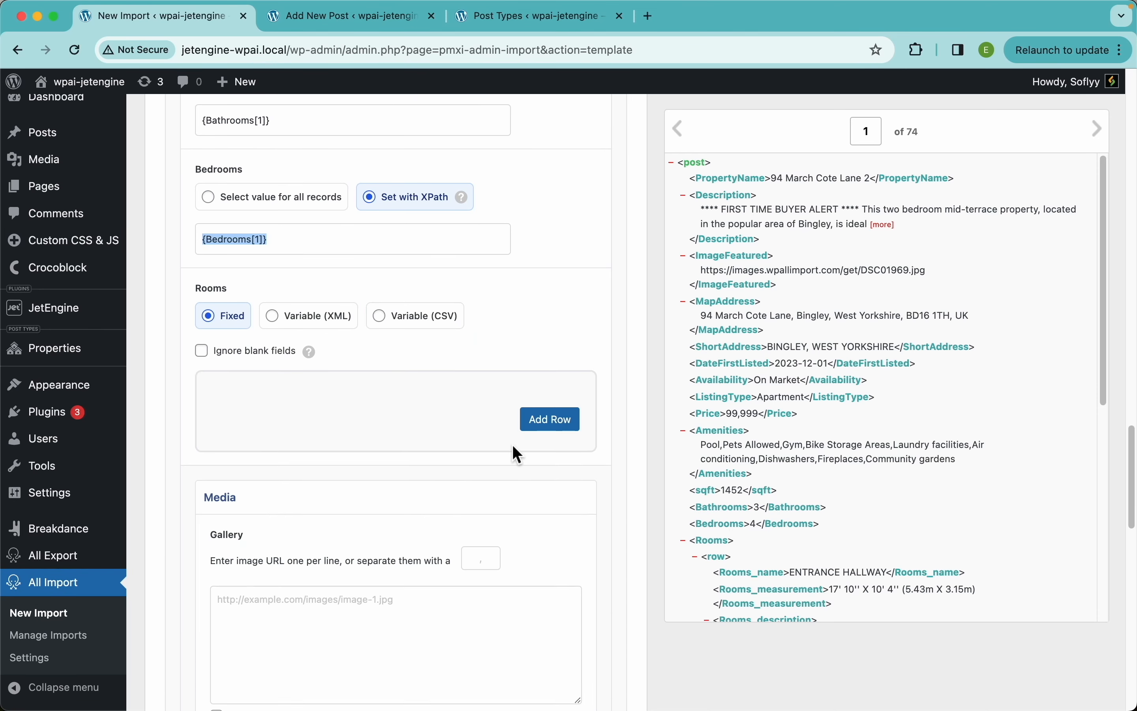
Step: Examine the Rooms repeater in the new property post, adding two more items to see how its rows repeat
left_click(418, 430)
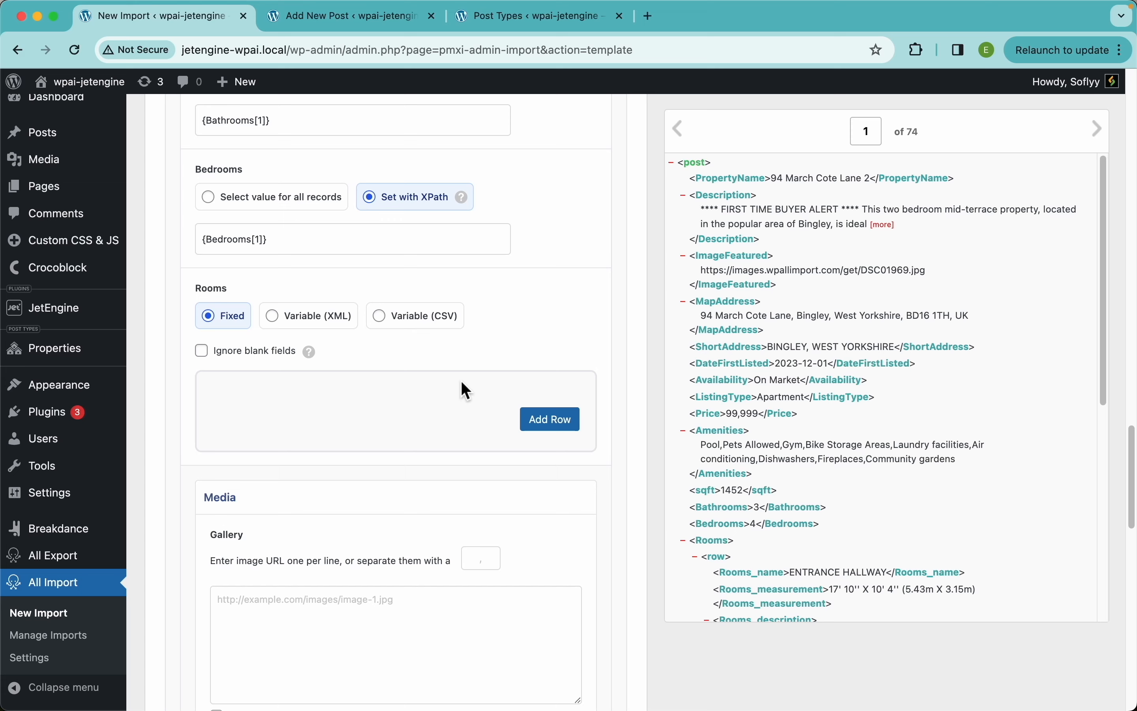
left_click(371, 21)
scroll(499, 417, "down", 10)
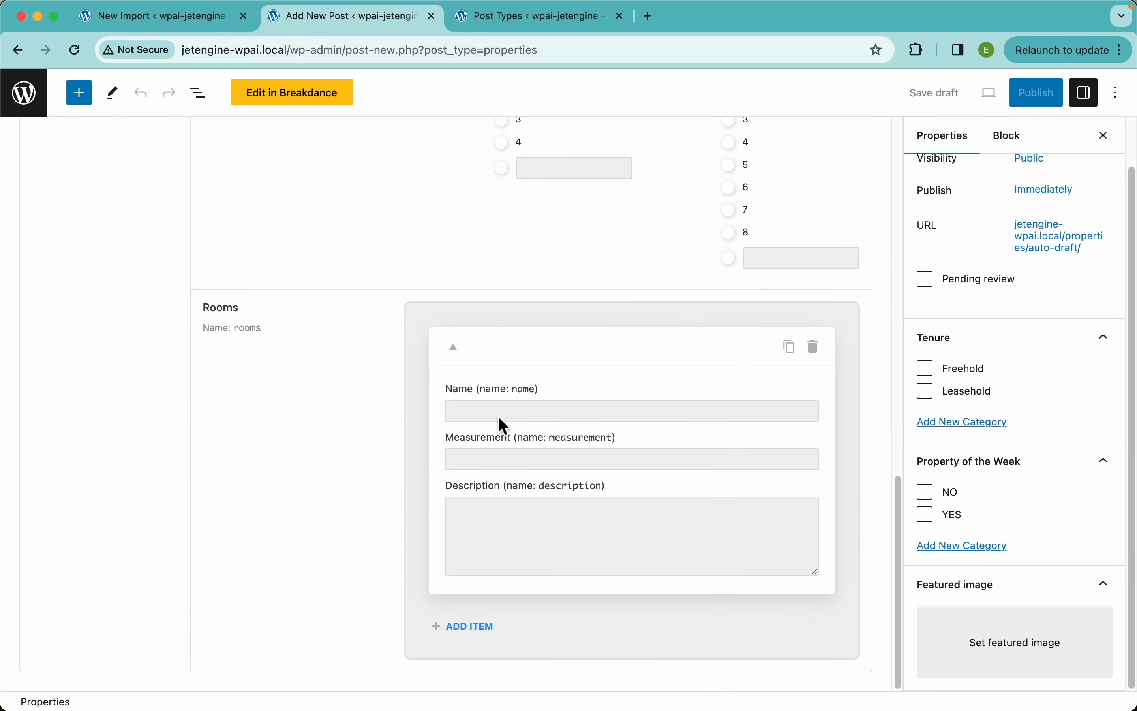
left_click(479, 632)
scroll(540, 602, "down", 6)
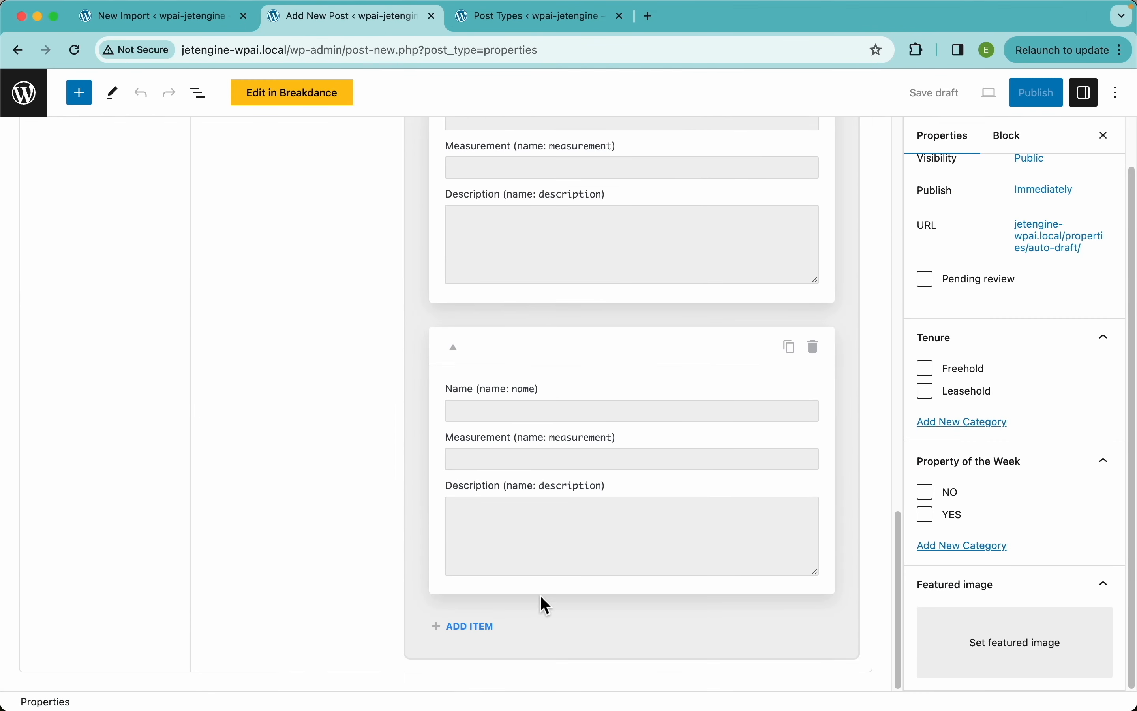
left_click(477, 632)
scroll(529, 586, "down", 6)
scroll(401, 418, "up", 20)
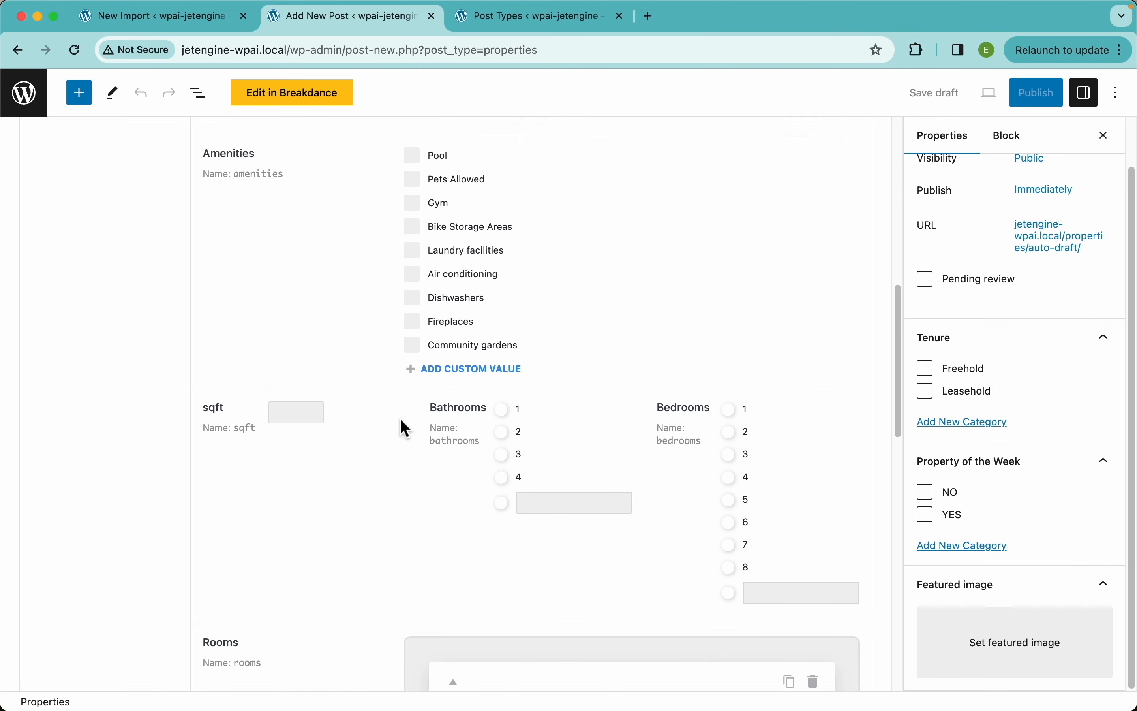
Step: Return to the import template and set the Rooms repeater mode to Variable (XML)
left_click(221, 16)
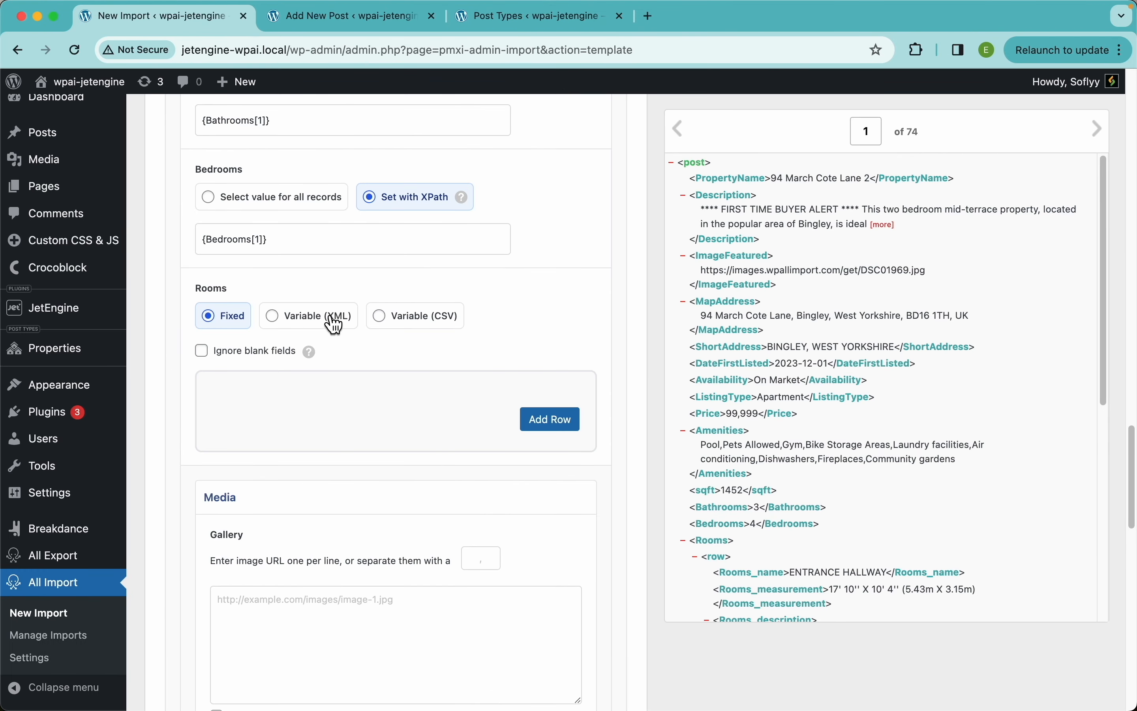
left_click(345, 329)
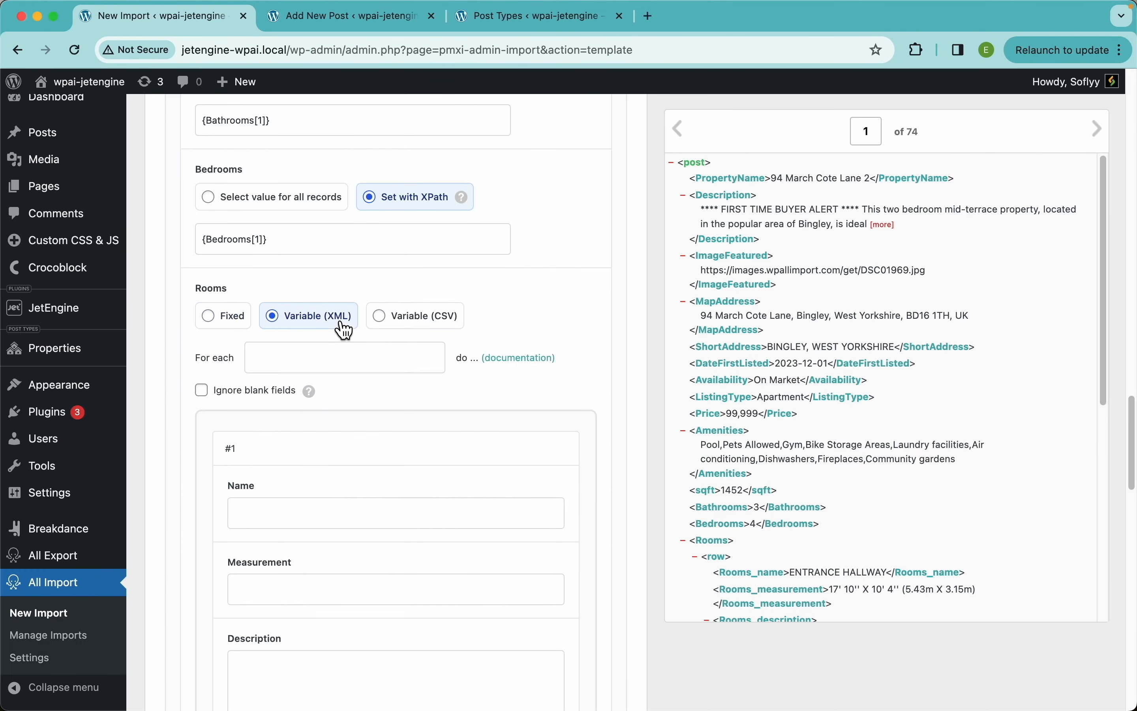
scroll(433, 398, "down", 3)
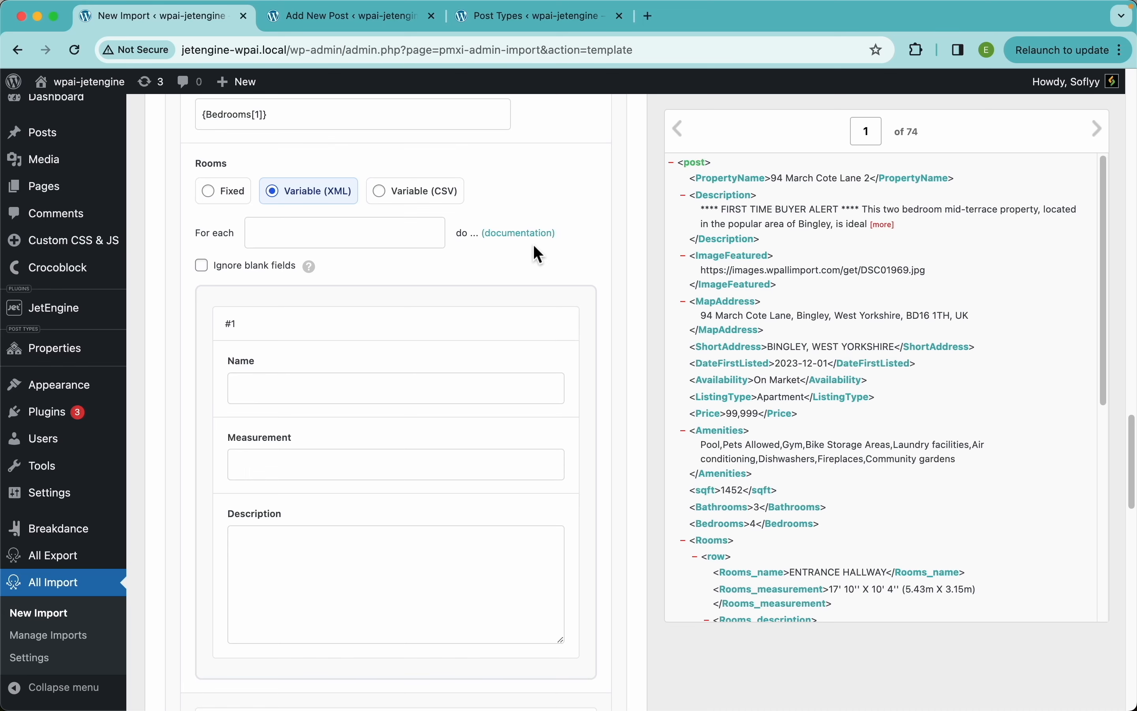
Step: Open the WP All Import documentation in a new browser tab and go to the JetEngine Repeater Fields article
key("super+t")
left_click(494, 406)
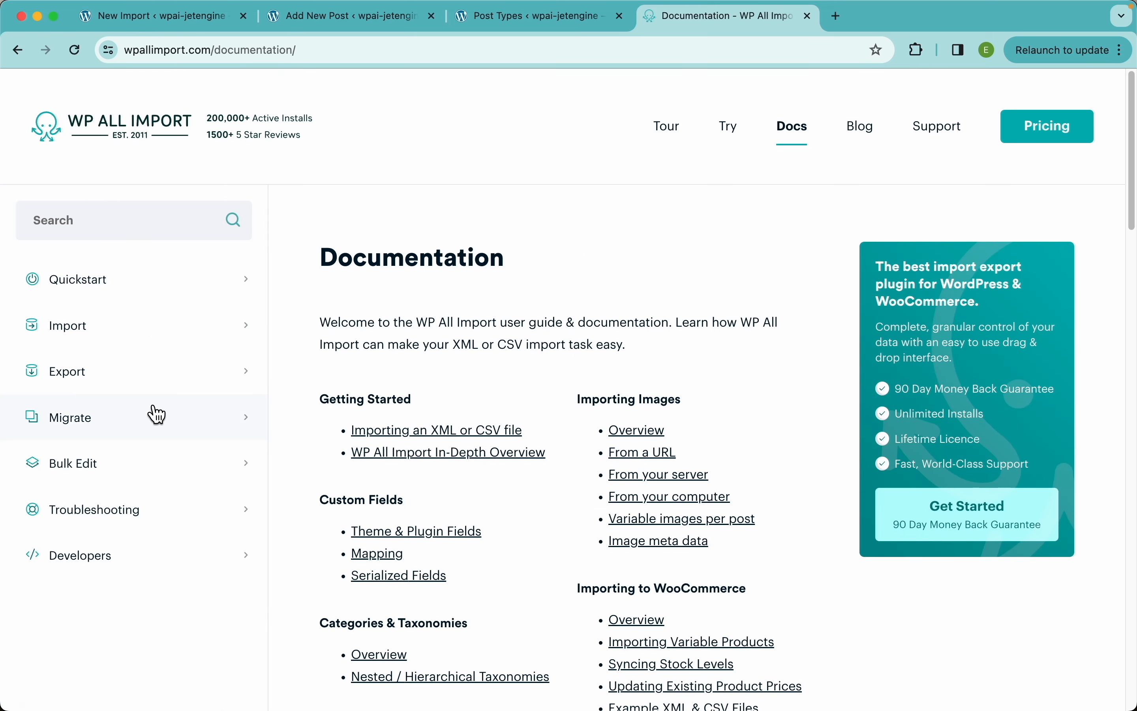
left_click(89, 331)
scroll(81, 533, "down", 3)
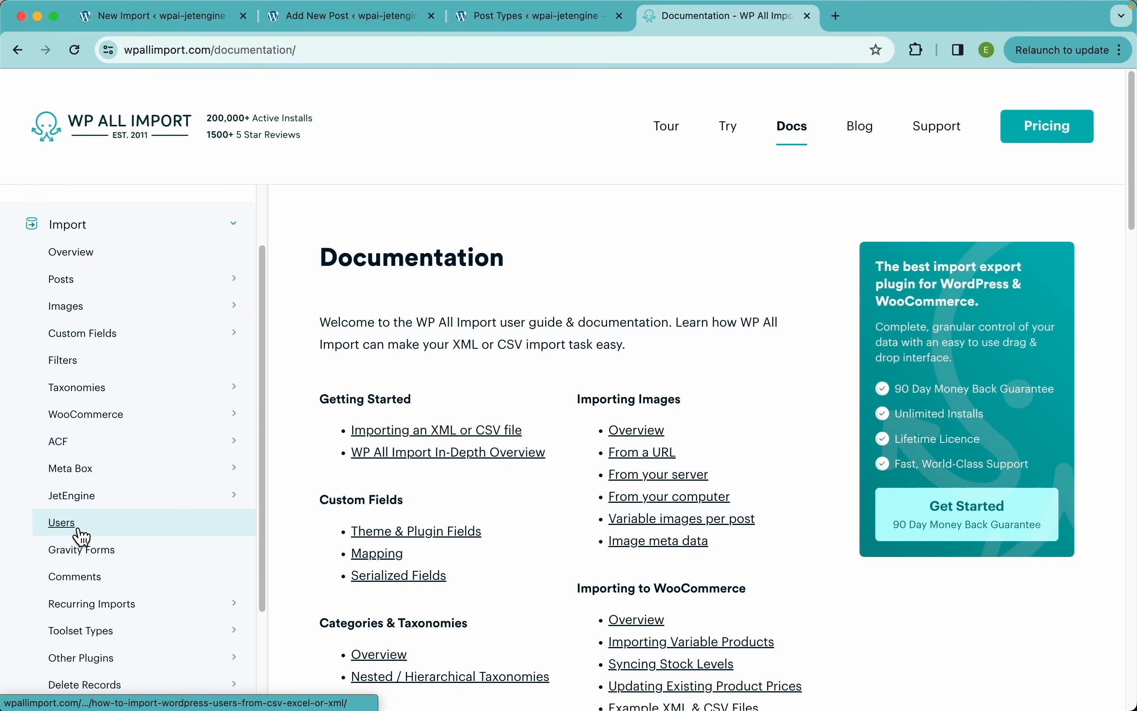
left_click(91, 508)
scroll(92, 507, "down", 2)
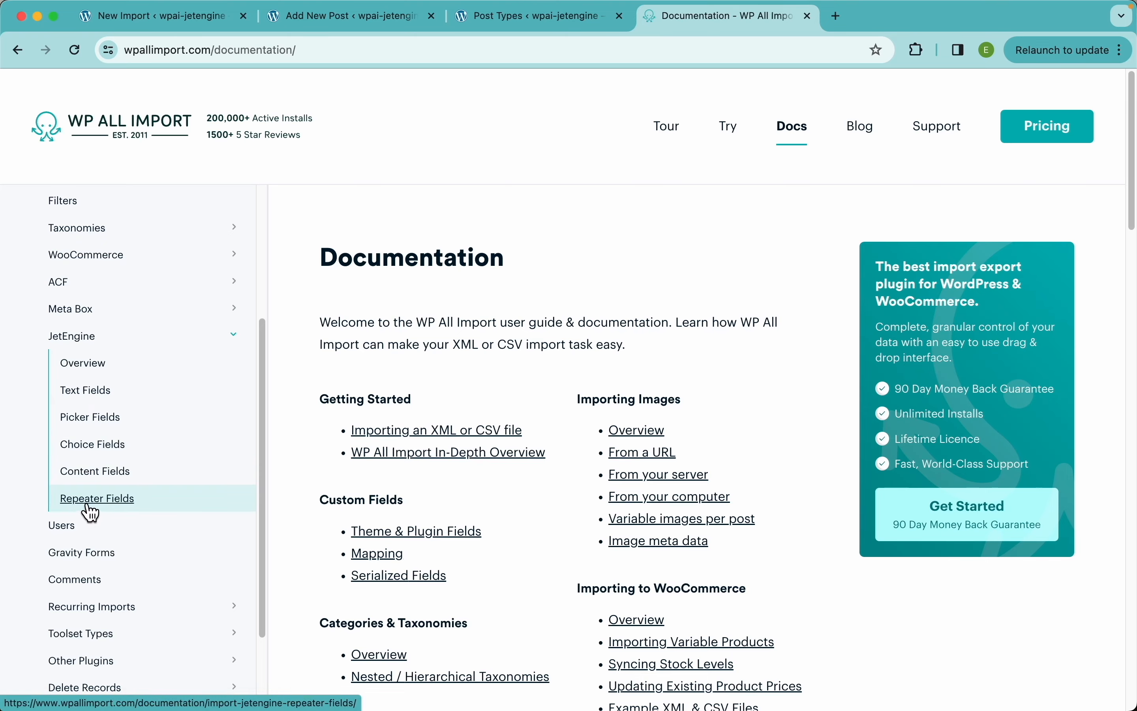
left_click(93, 501)
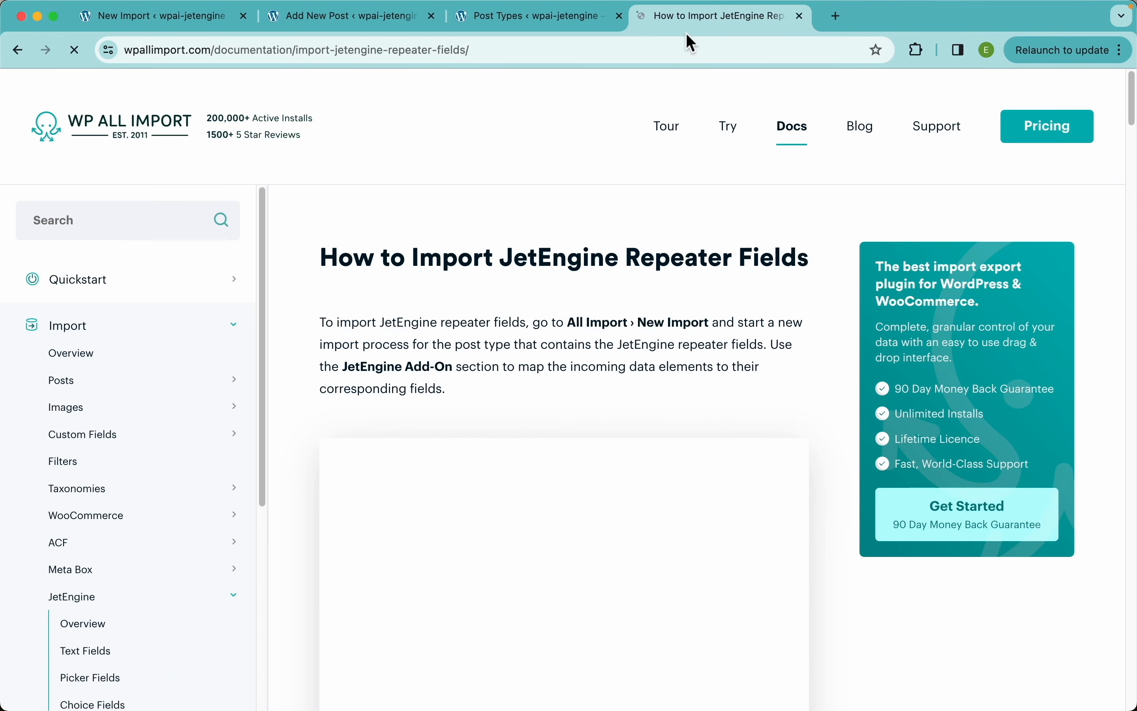
Step: Place the article's tab beside the import tab and review the Fixed, Variable (XML) and Variable (CSV) repeater modes
left_click_drag(686, 17, 329, 16)
scroll(518, 435, "down", 15)
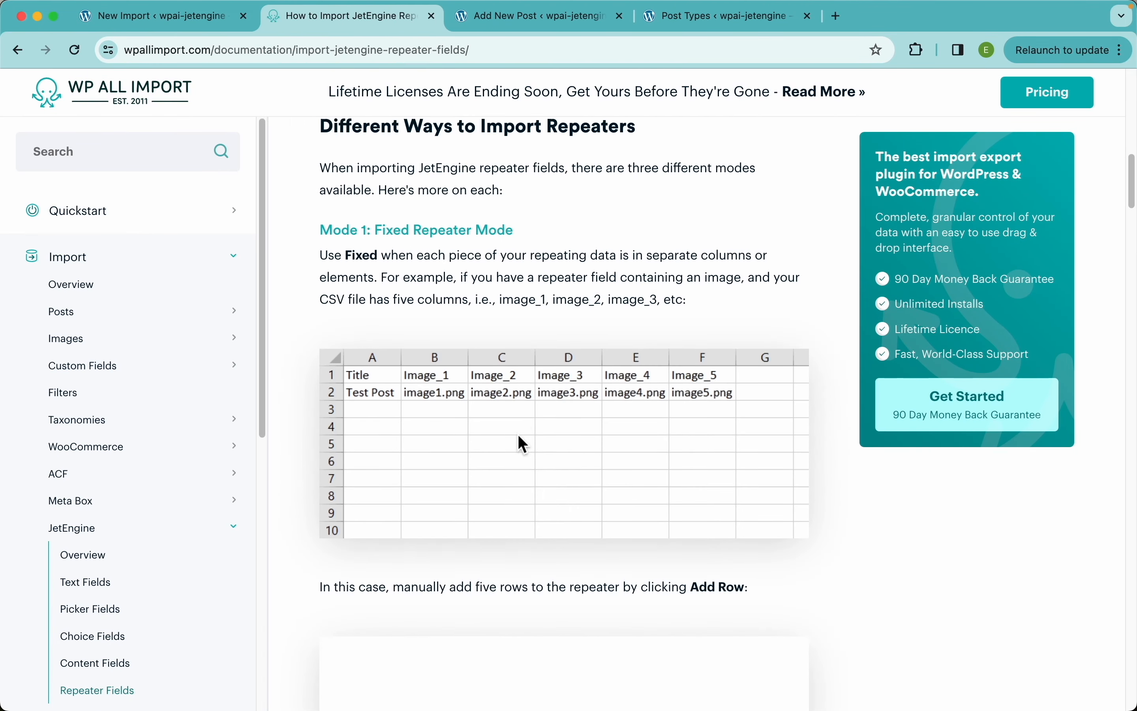
scroll(563, 495, "down", 15)
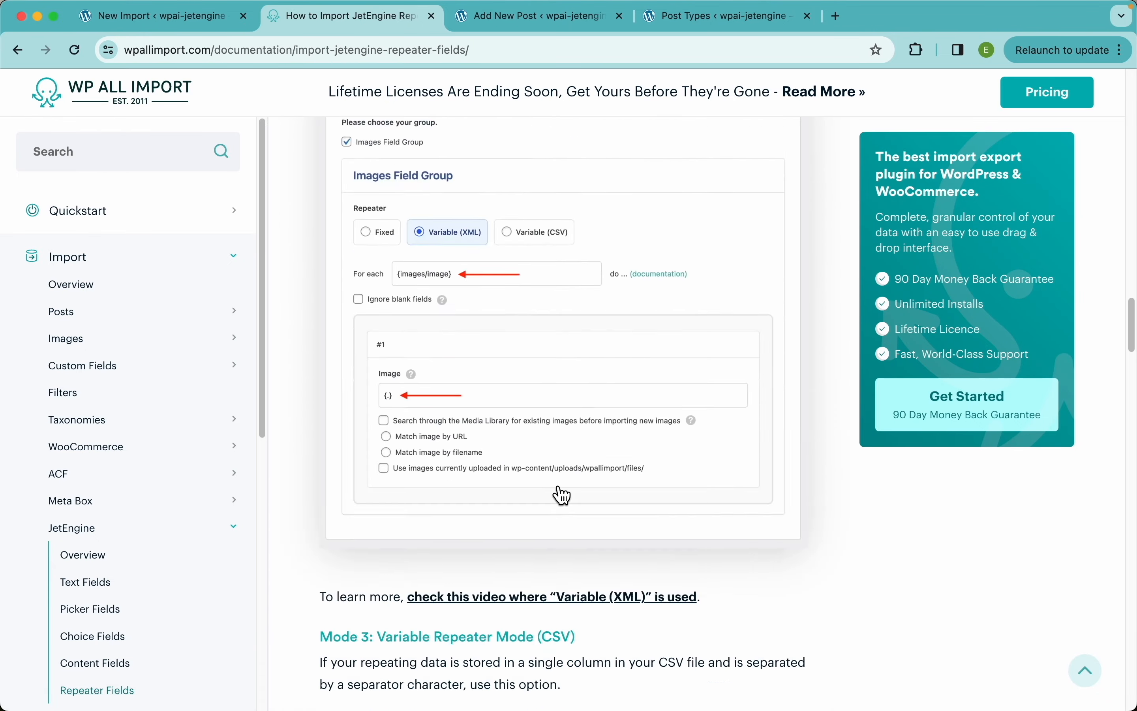
scroll(559, 491, "down", 20)
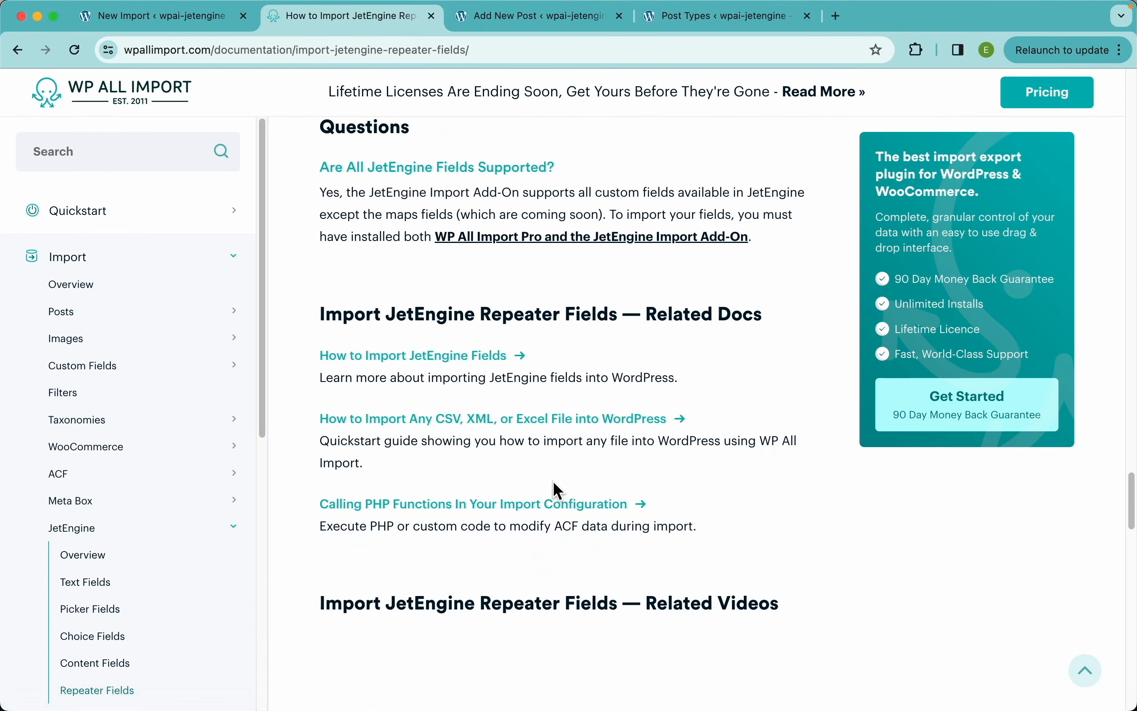
scroll(581, 352, "up", 20)
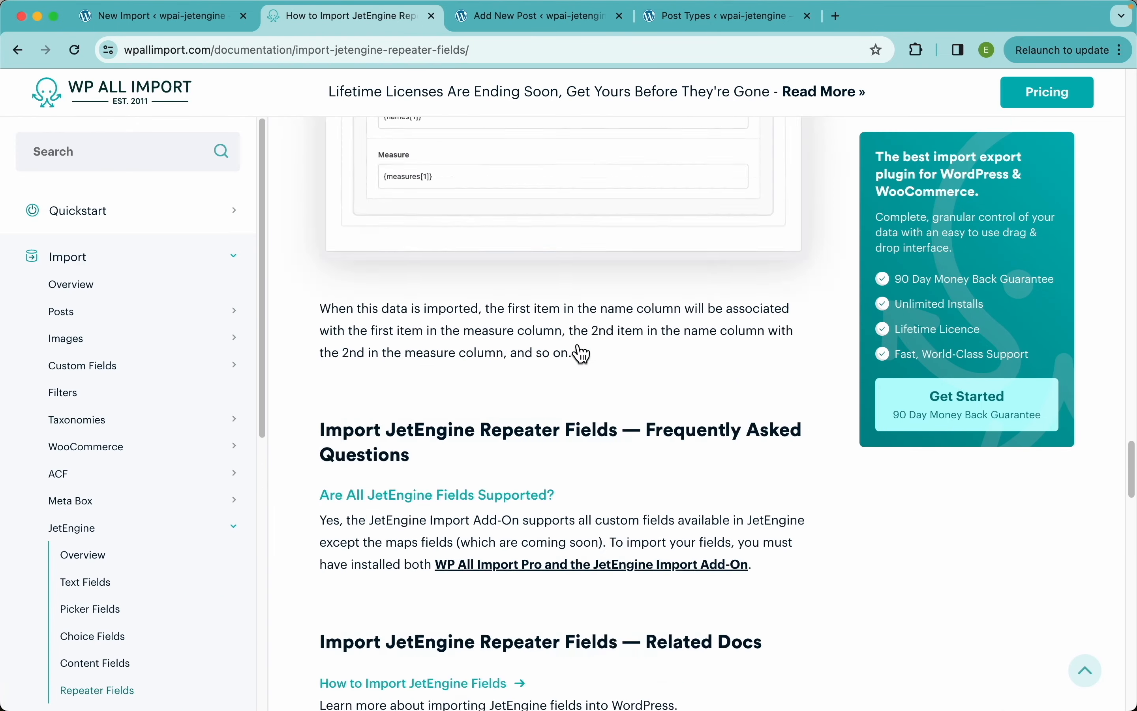
scroll(580, 351, "up", 20)
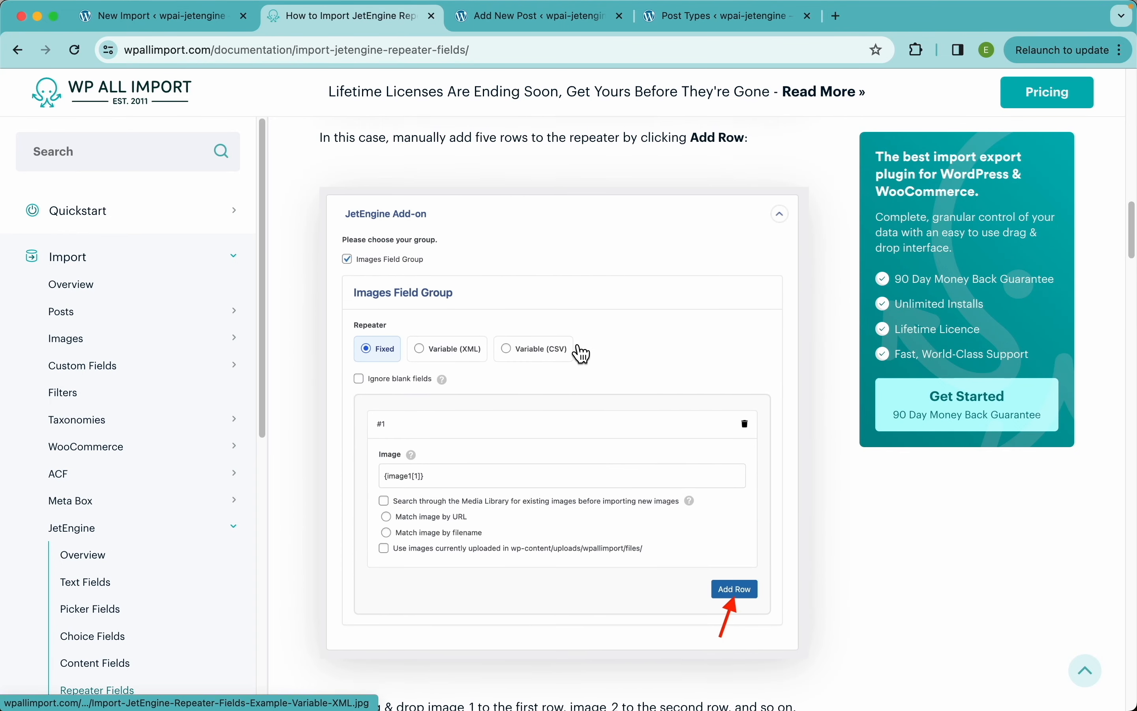
scroll(581, 351, "up", 10)
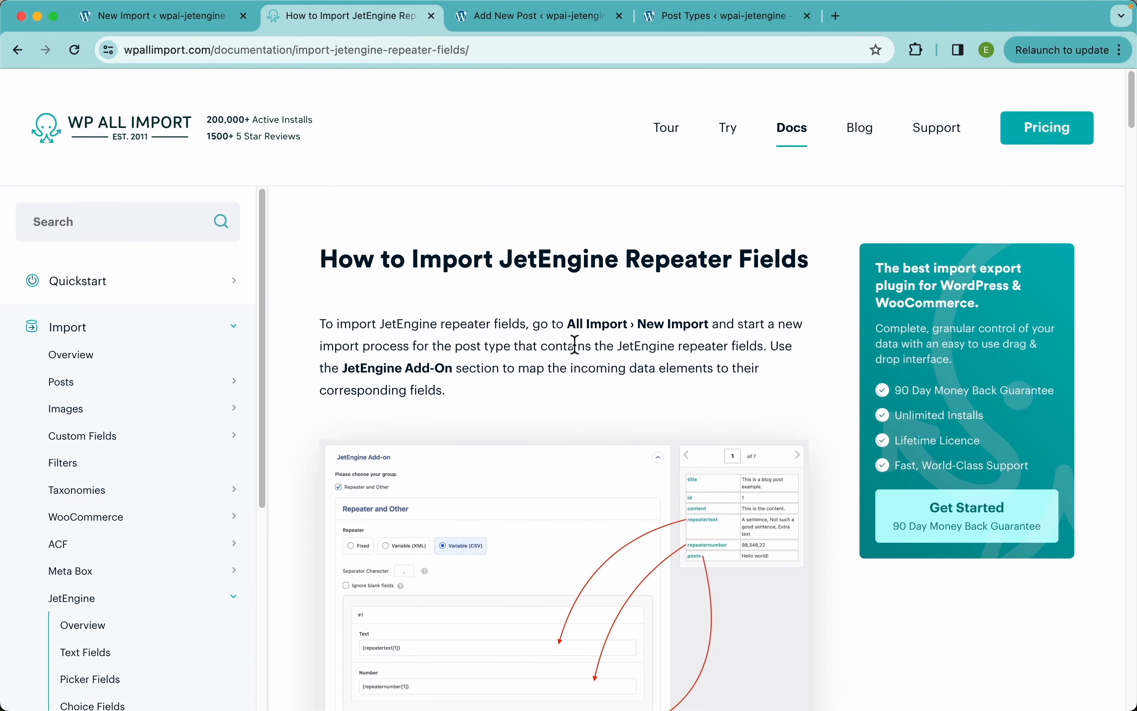
Step: Return to the import template, check the repeating rows under Rooms in the record, and map the first row element to the For each field
left_click(192, 25)
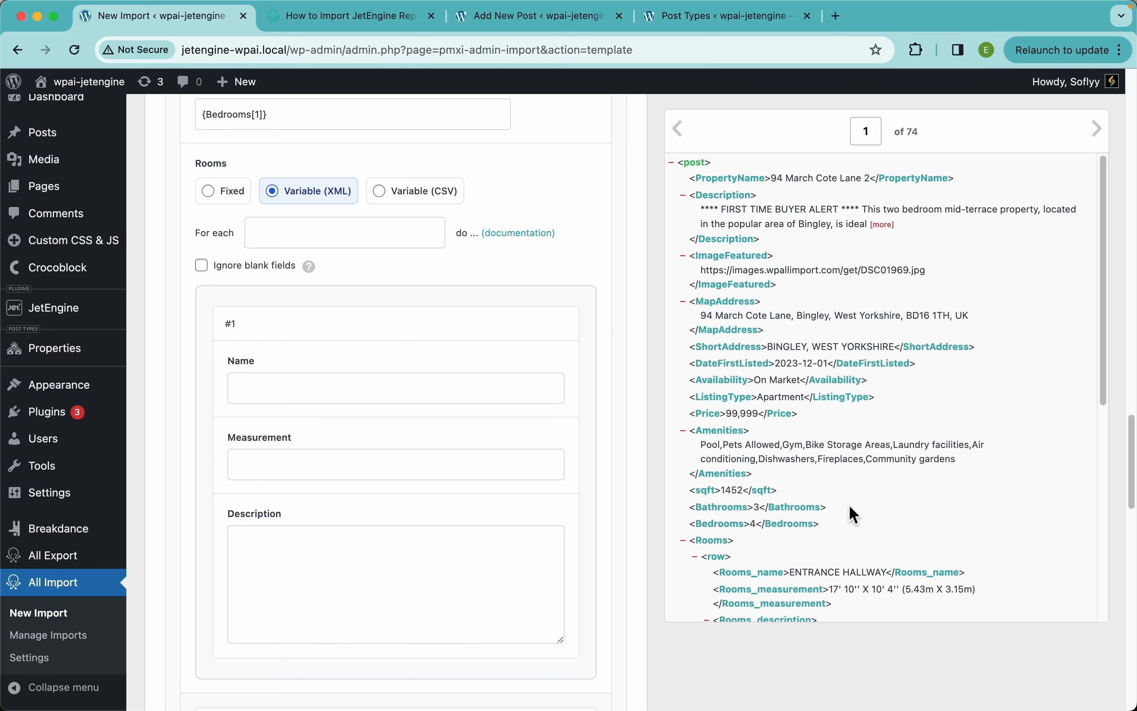
scroll(855, 515, "down", 5)
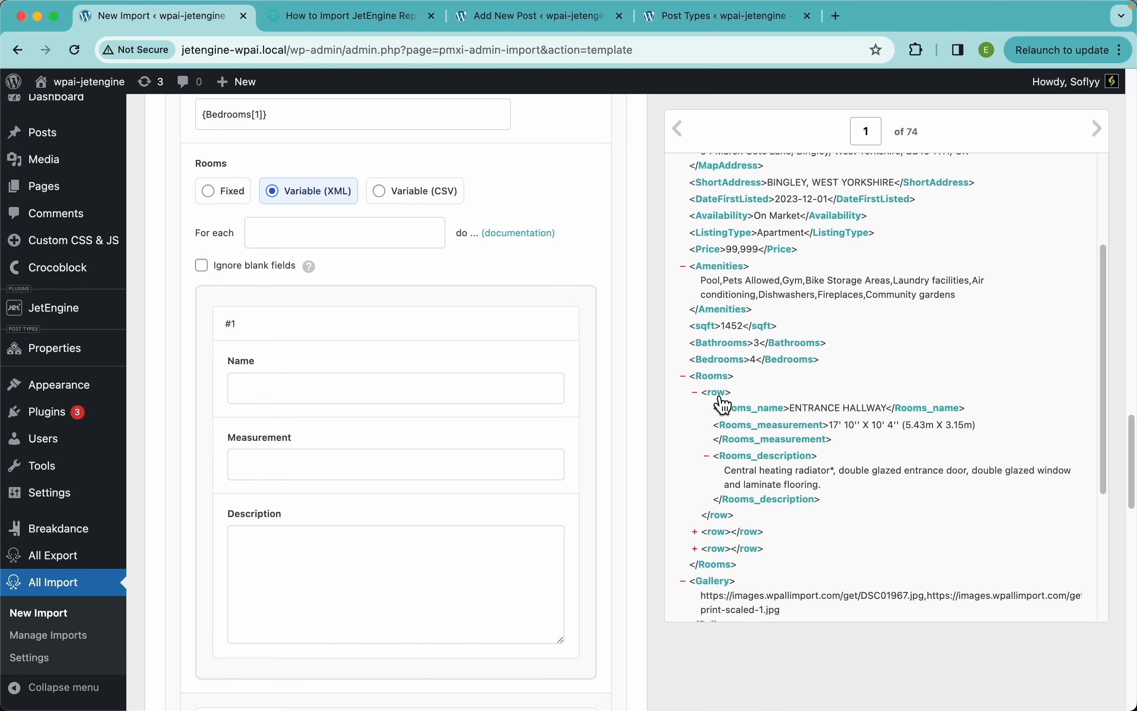
left_click(700, 395)
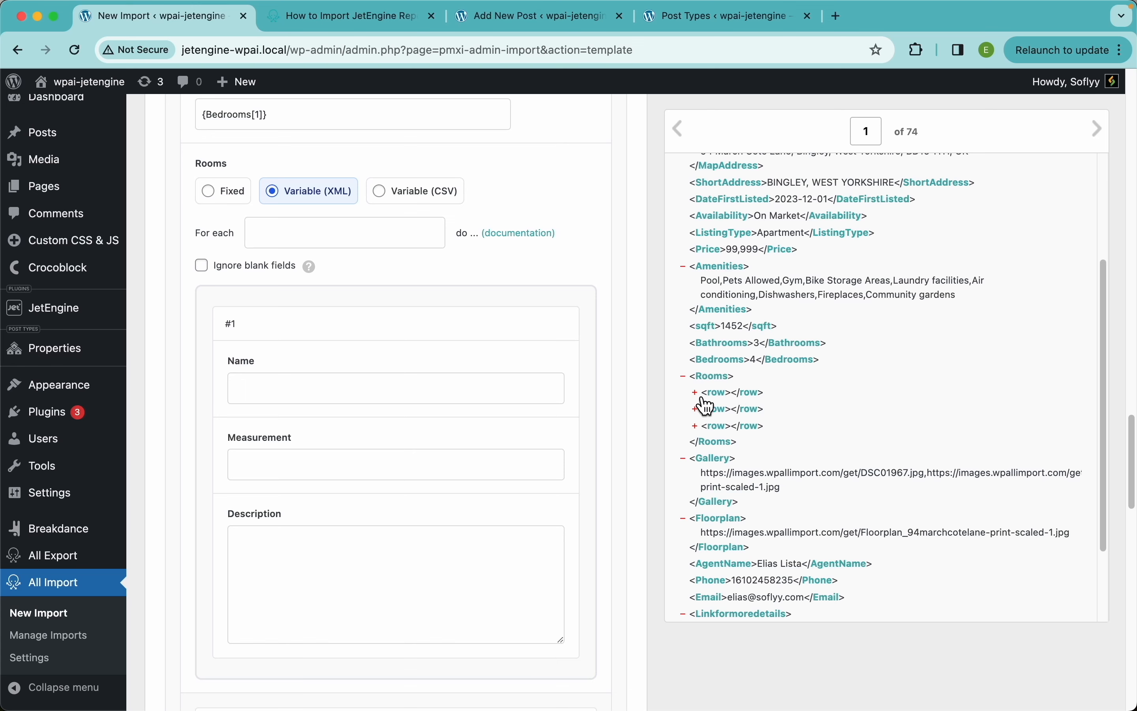
left_click(716, 394)
left_click_drag(729, 408, 405, 235)
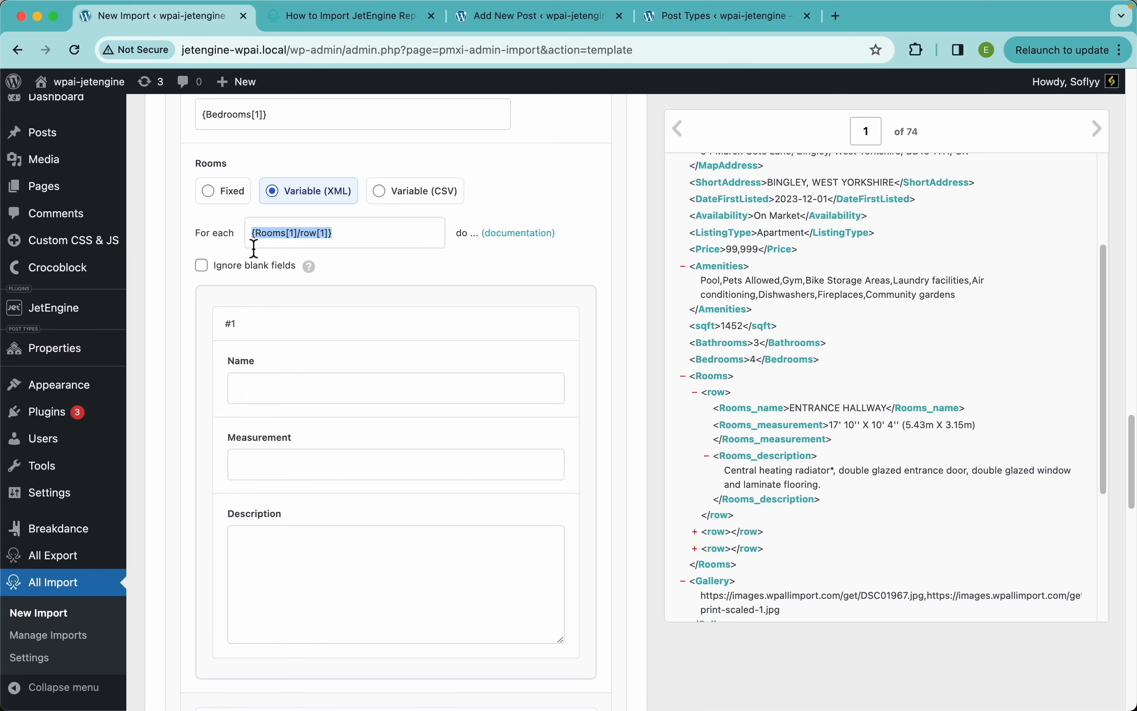
Step: Remove both [1] indexes from the Rooms For each XPath so it reads {Rooms/row}
scroll(254, 249, "up", 5)
scroll(254, 249, "left", 2)
left_click(489, 382)
key("BackSpace")
key("BackSpace")
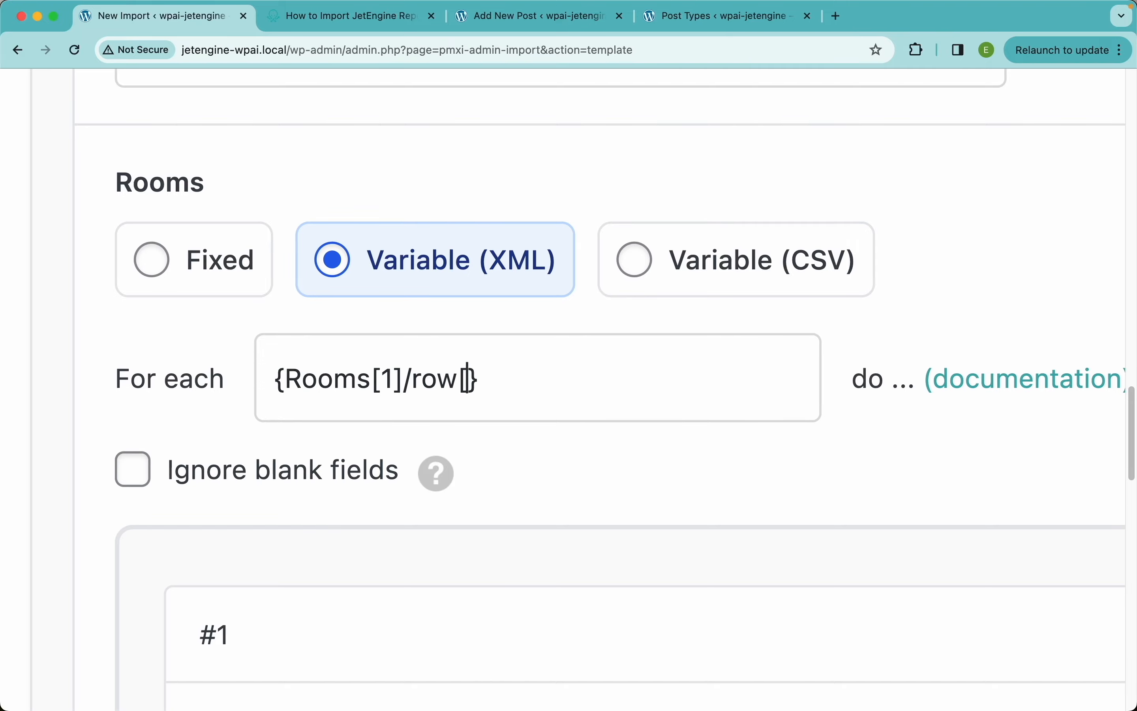
key("BackSpace")
key("Left")
key("Left")
key("Left")
key("Left")
key("BackSpace")
key("BackSpace")
key("BackSpace")
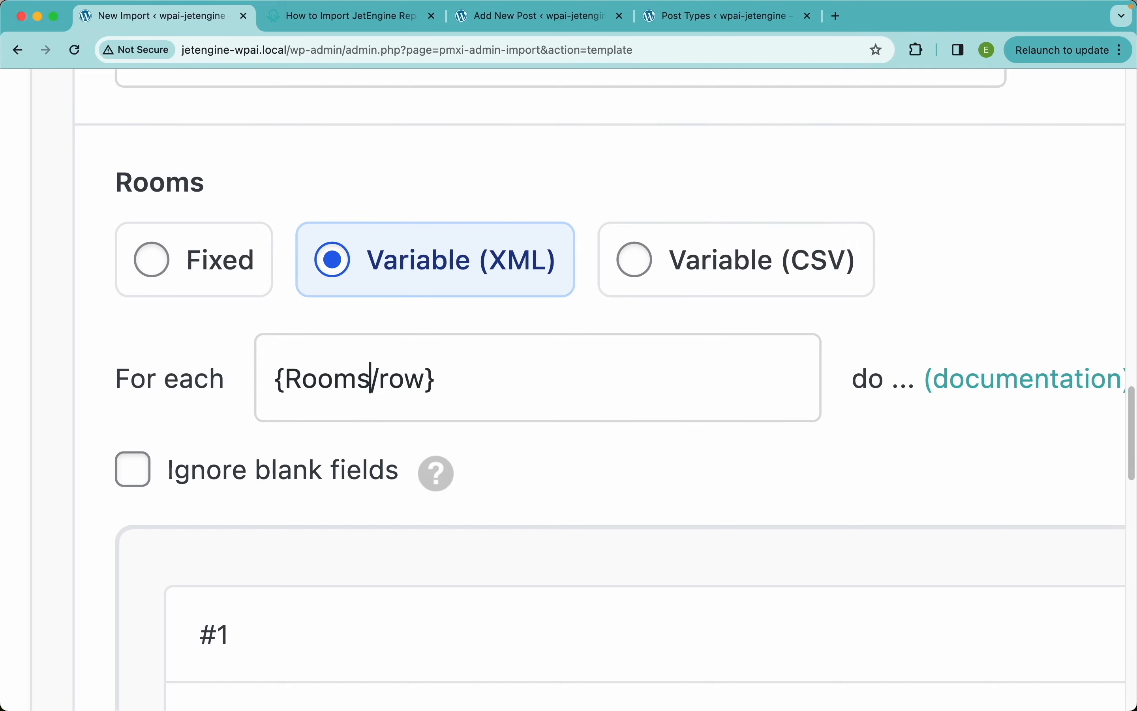
scroll(515, 396, "down", 5)
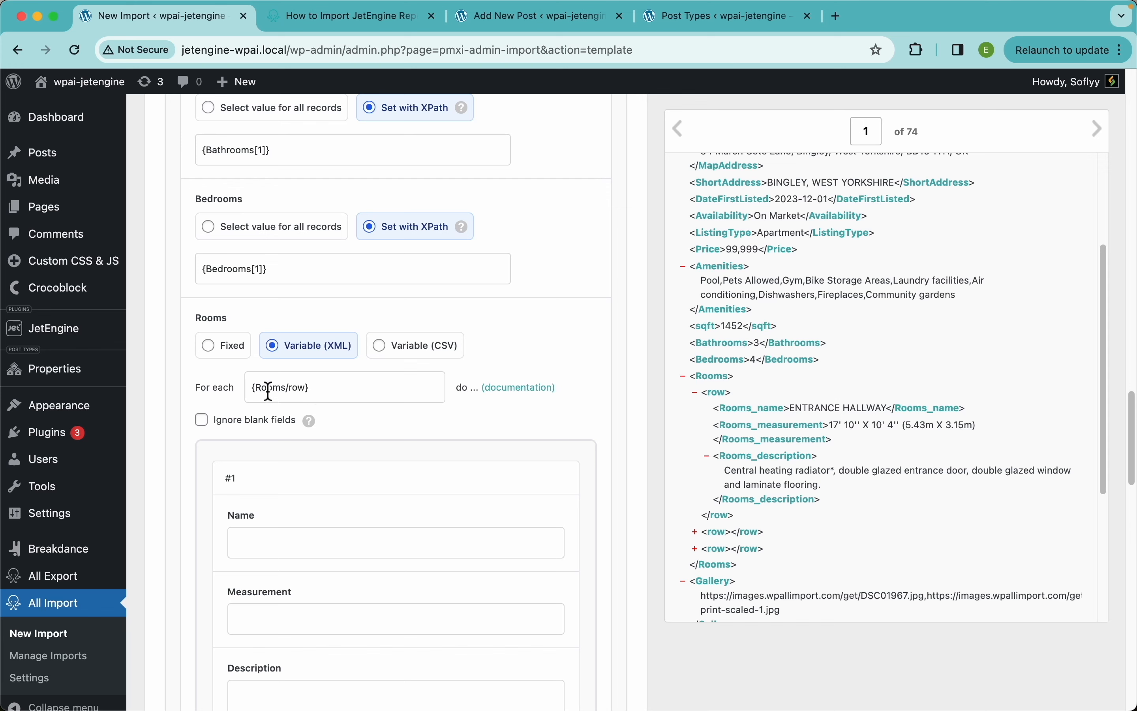
double_click(297, 389)
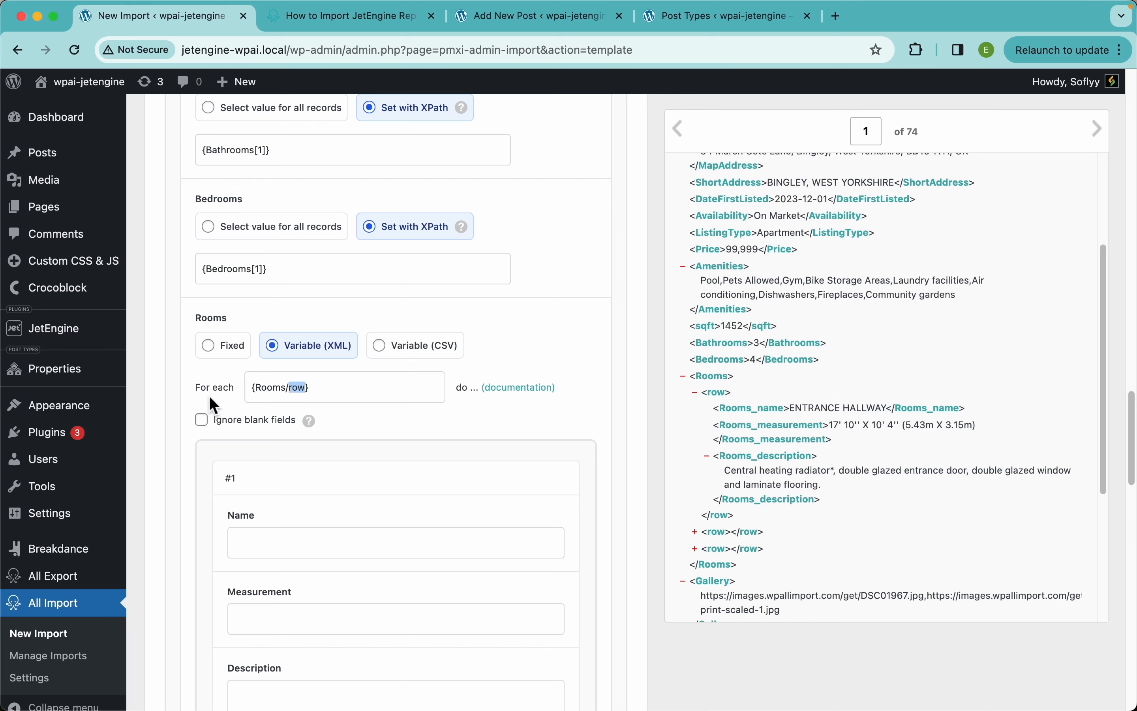
double_click(273, 388)
left_click(469, 409)
Step: Map Rooms_name, Rooms_measurement and Rooms_description from the first row to the repeater's Name, Measurement and Description fields
scroll(379, 476, "down", 5)
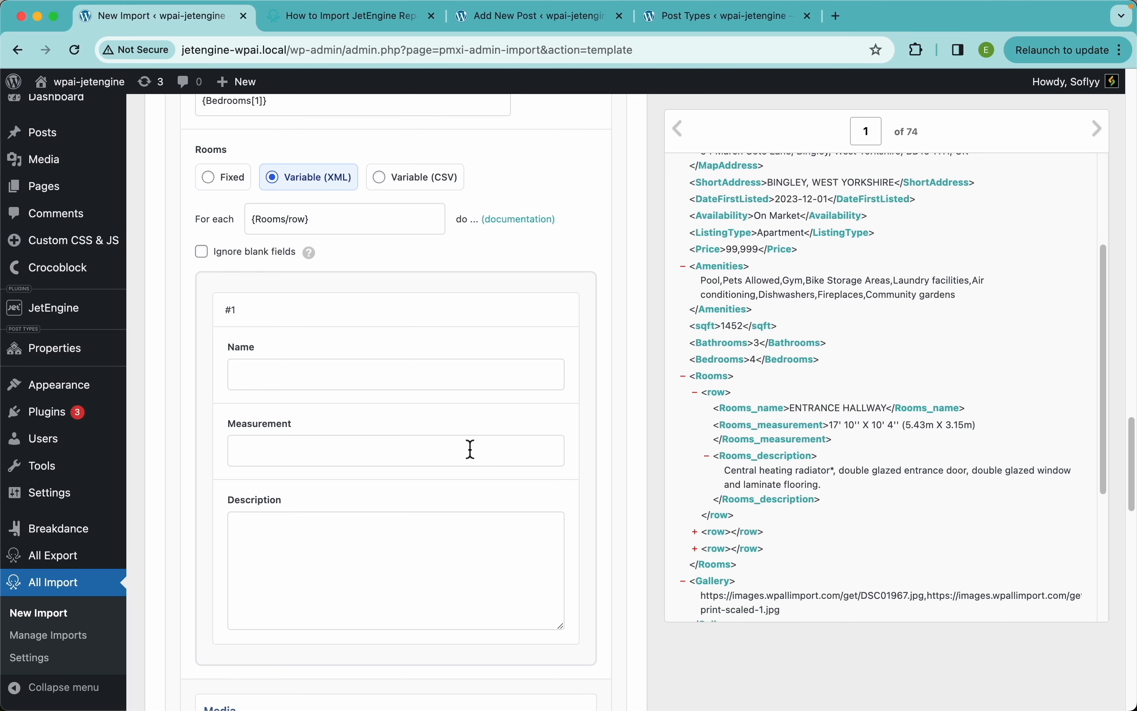
left_click_drag(755, 410, 406, 377)
left_click_drag(787, 437, 462, 455)
left_click_drag(743, 456, 442, 543)
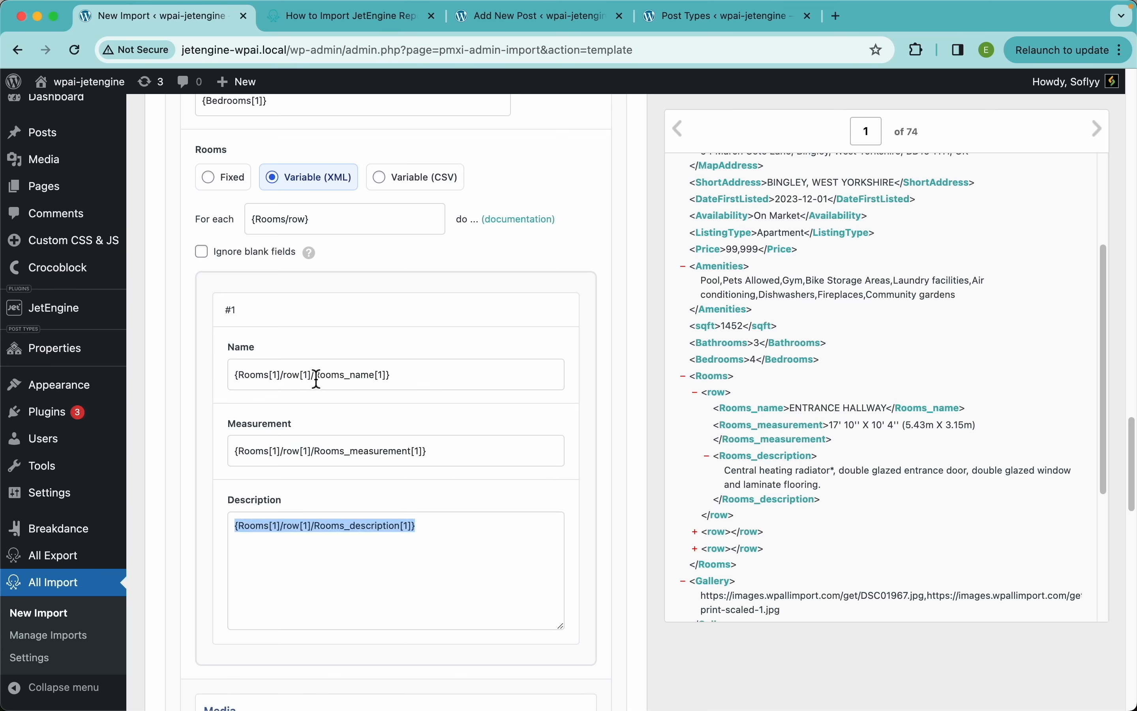
Step: Make the Name, Measurement and Description XPaths relative: {./Rooms_name[1]}, {./Rooms_measurement[1]} and {./Rooms_description[1]}
scroll(315, 379, "up", 5)
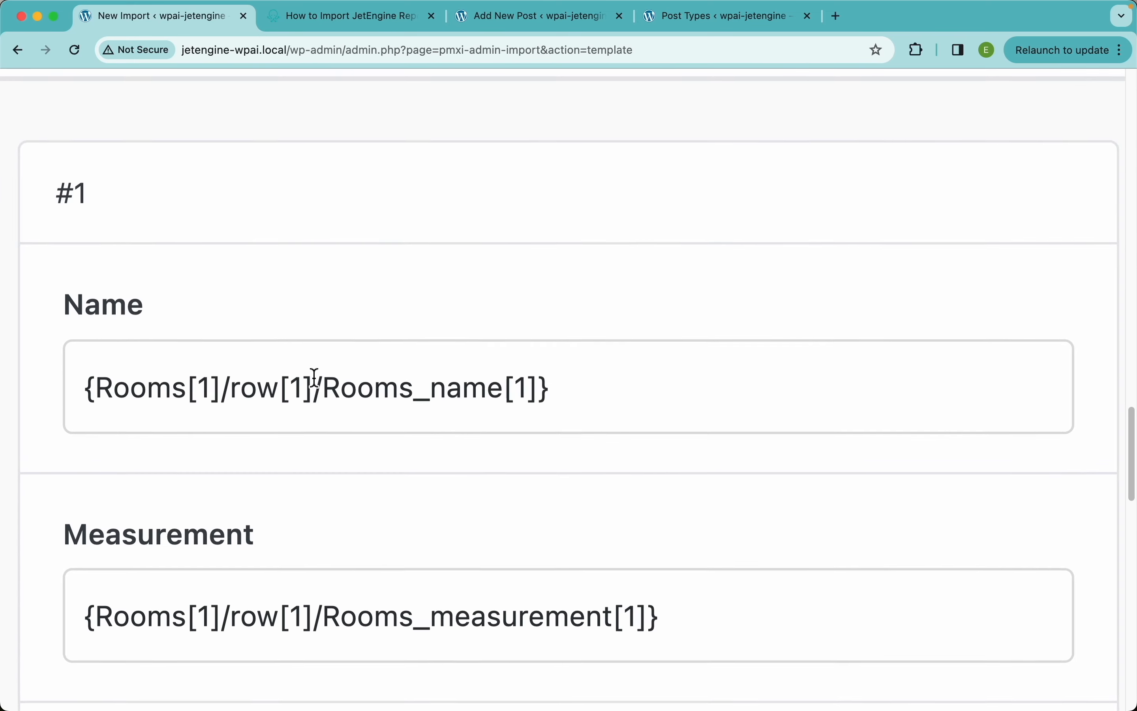
left_click_drag(314, 388, 95, 388)
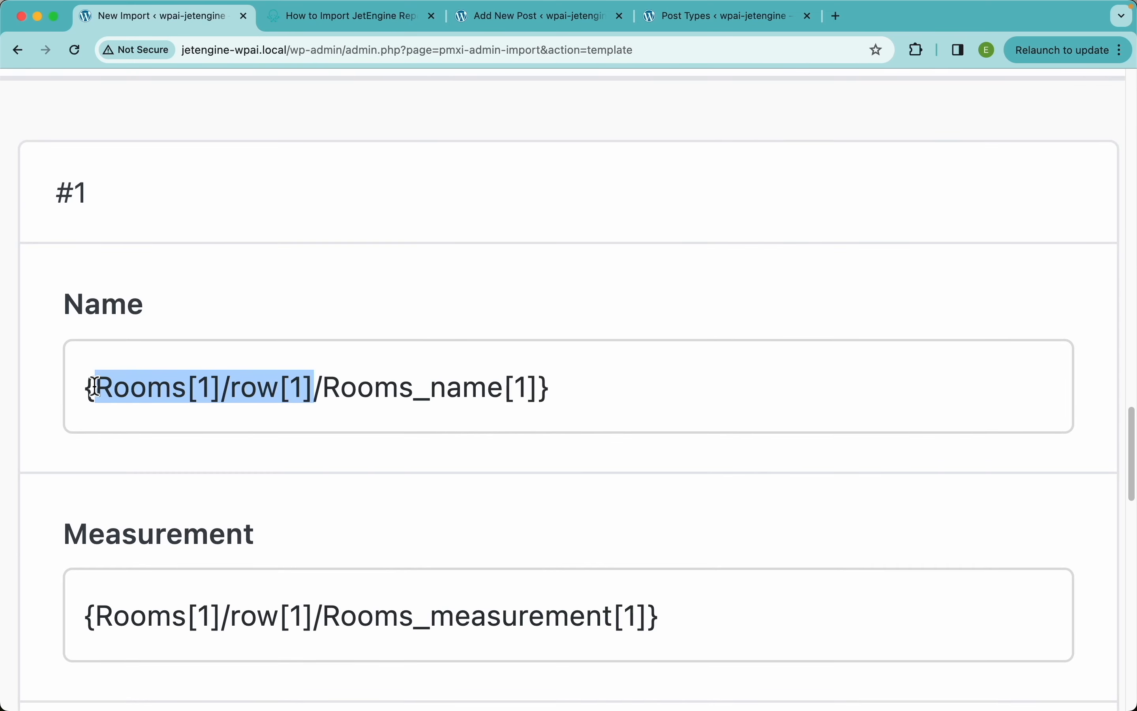
type(".")
scroll(236, 541, "down", 8)
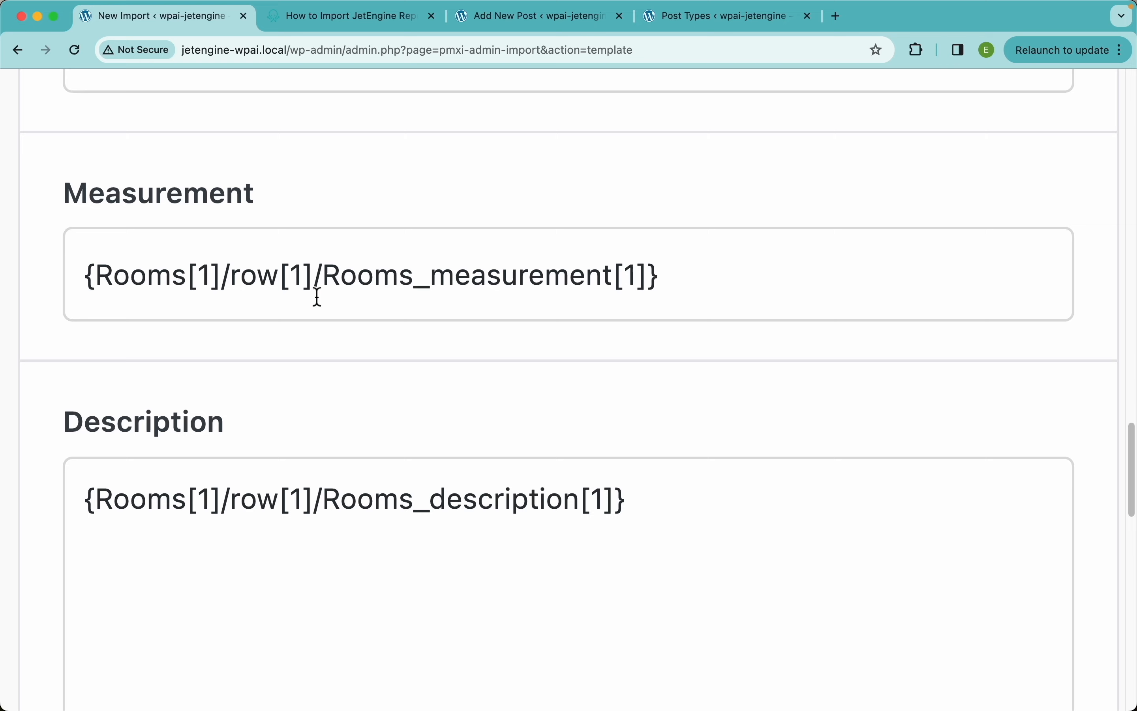
left_click_drag(314, 278, 95, 275)
type(".")
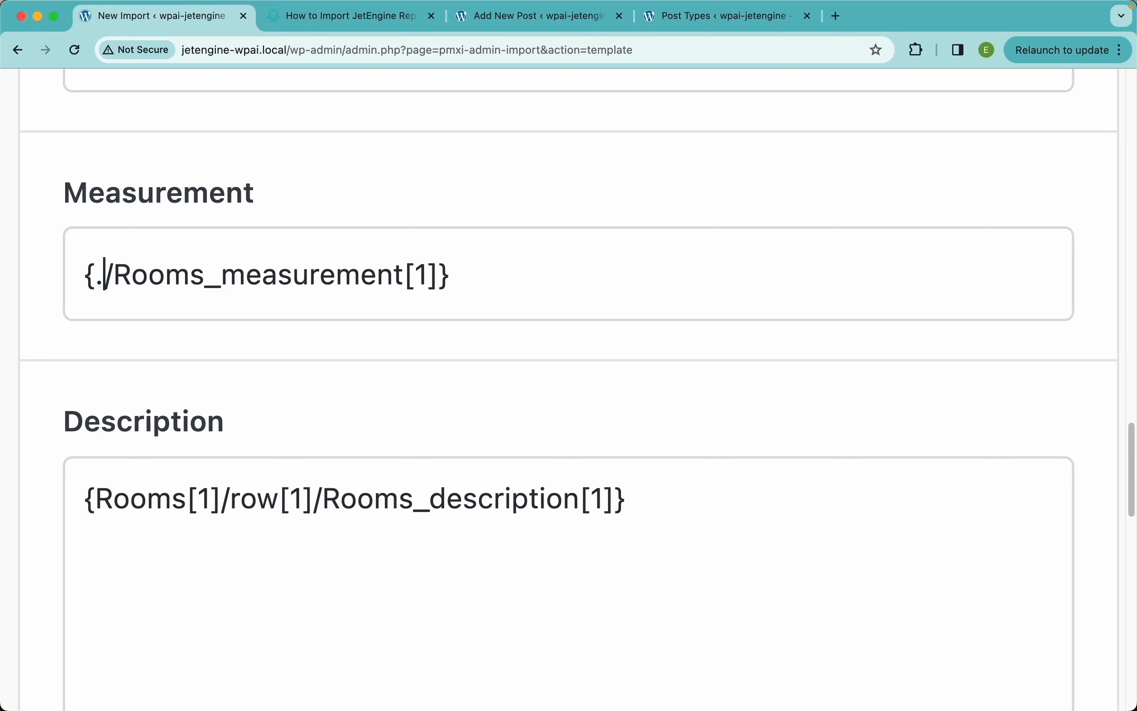
scroll(258, 479, "down", 4)
left_click_drag(314, 320, 97, 326)
type(".")
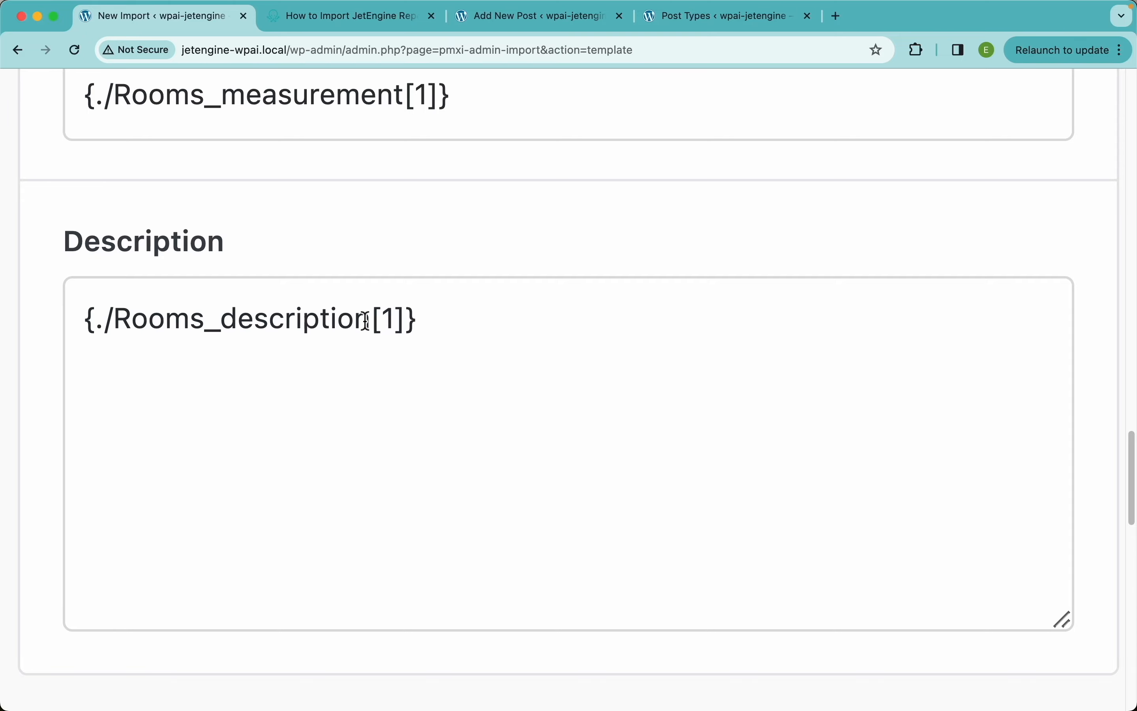
key("super+0")
scroll(458, 294, "up", 5)
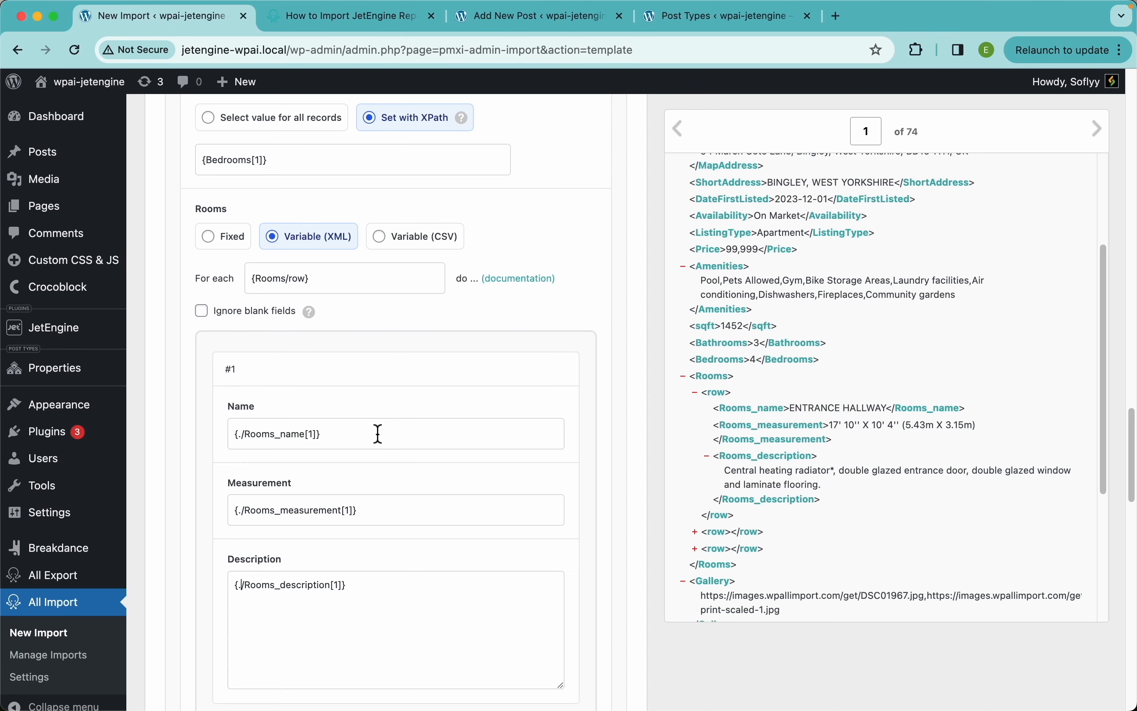
Step: Enable Ignore blank fields for the Rooms repeater and view the option's help note
scroll(497, 410, "down", 3)
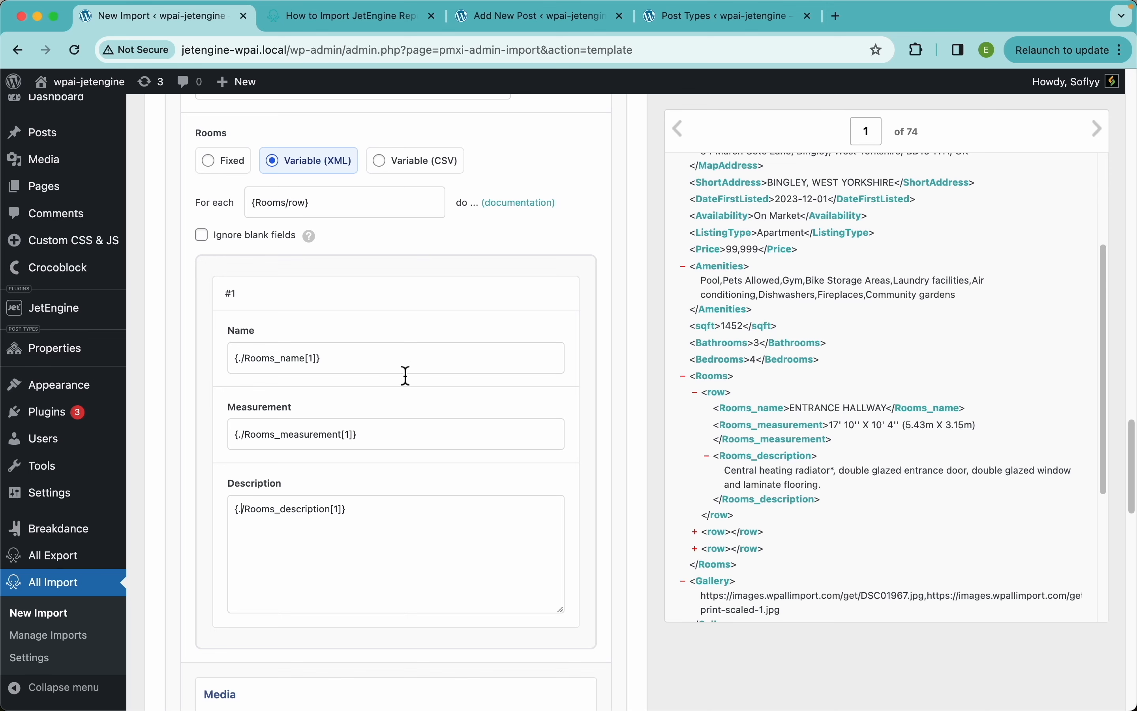
left_click(211, 244)
mouse_move(314, 244)
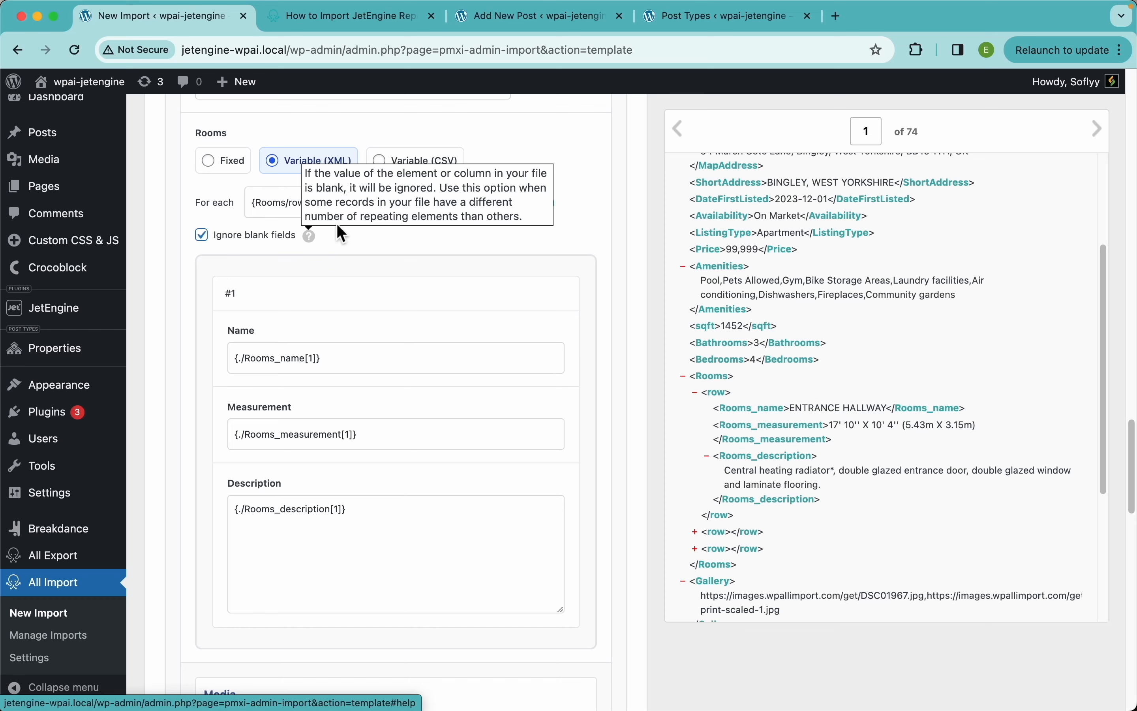
Step: Map the Gallery element to the Media Gallery field with a comma separator and enable searching the Media Library for existing images
scroll(383, 291, "down", 8)
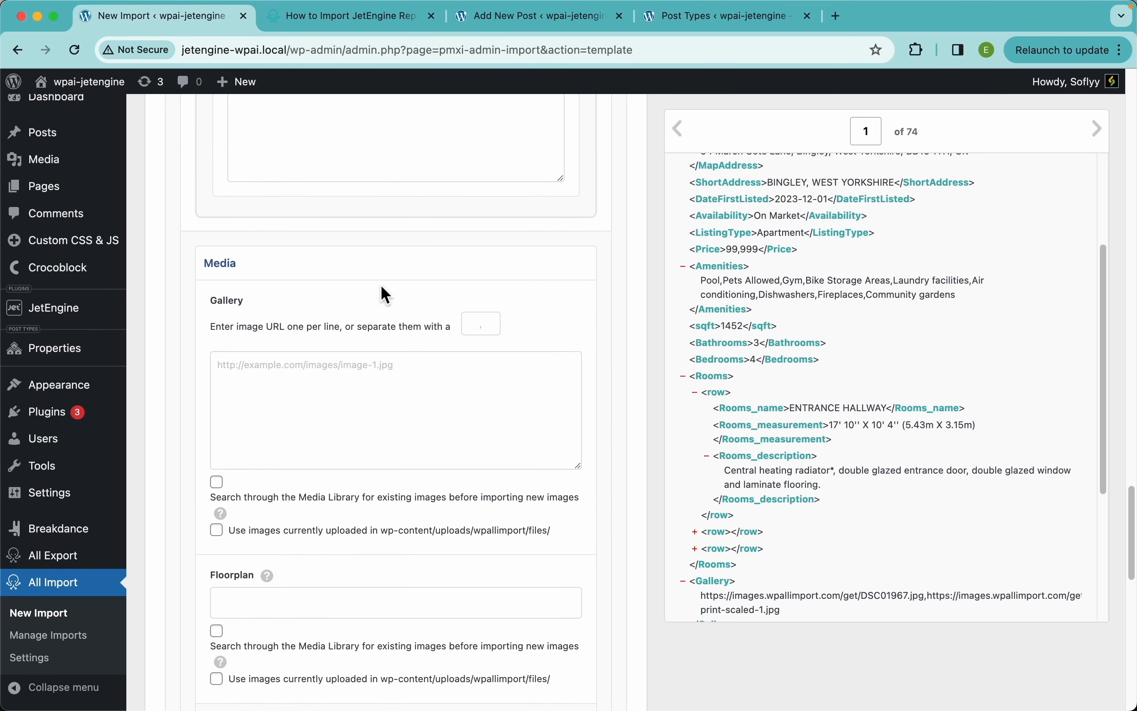
scroll(381, 286, "up", 9)
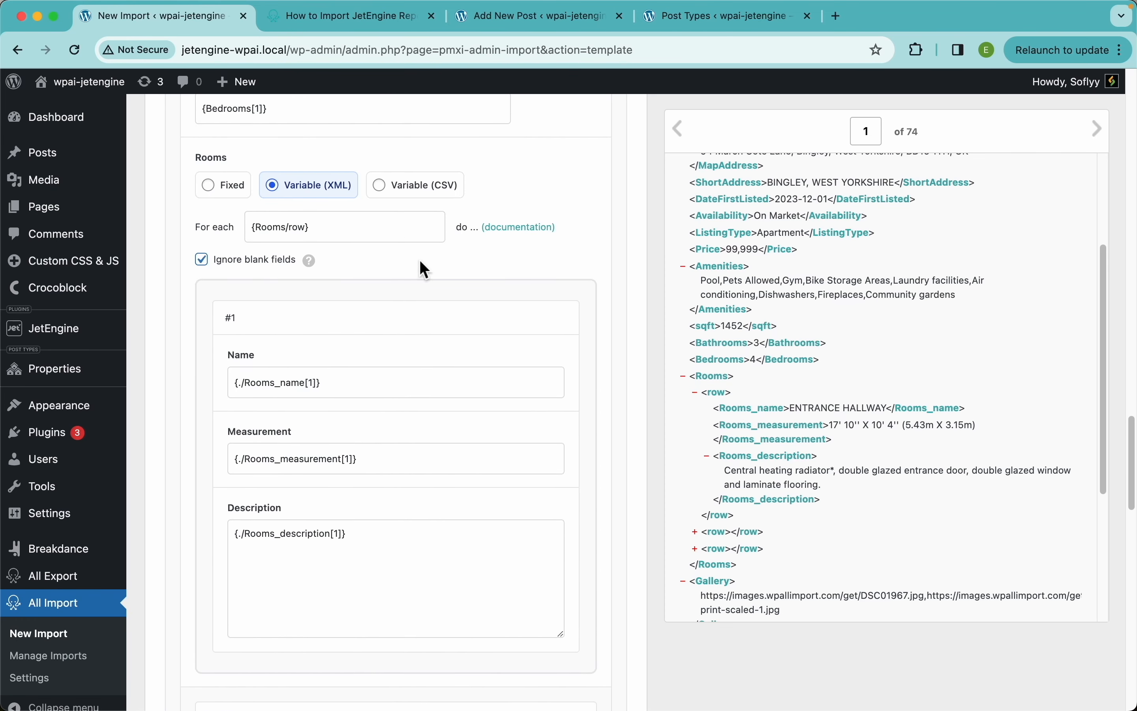
scroll(416, 353, "down", 12)
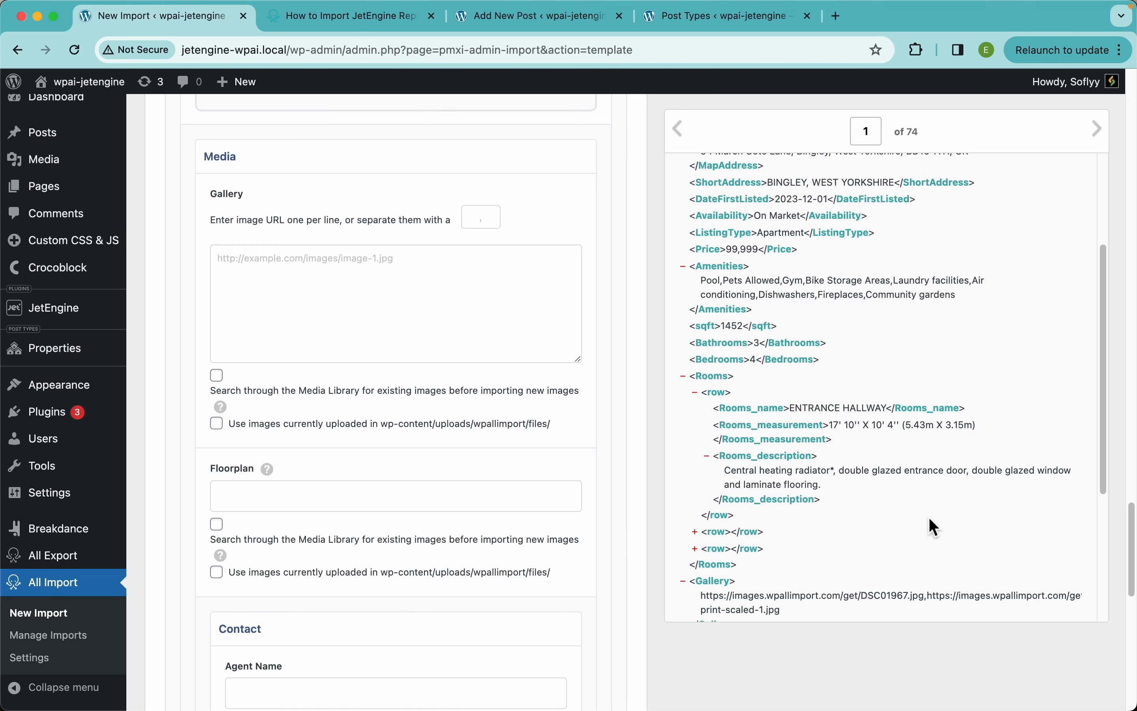
scroll(930, 517, "down", 5)
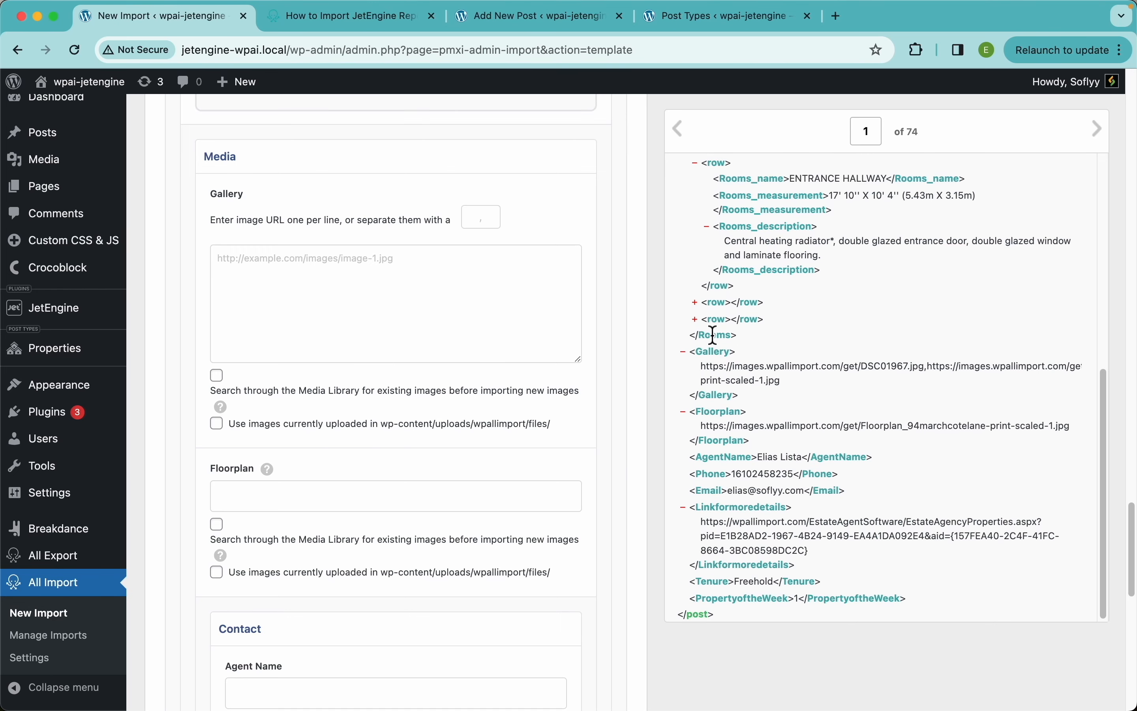
left_click_drag(718, 364, 381, 297)
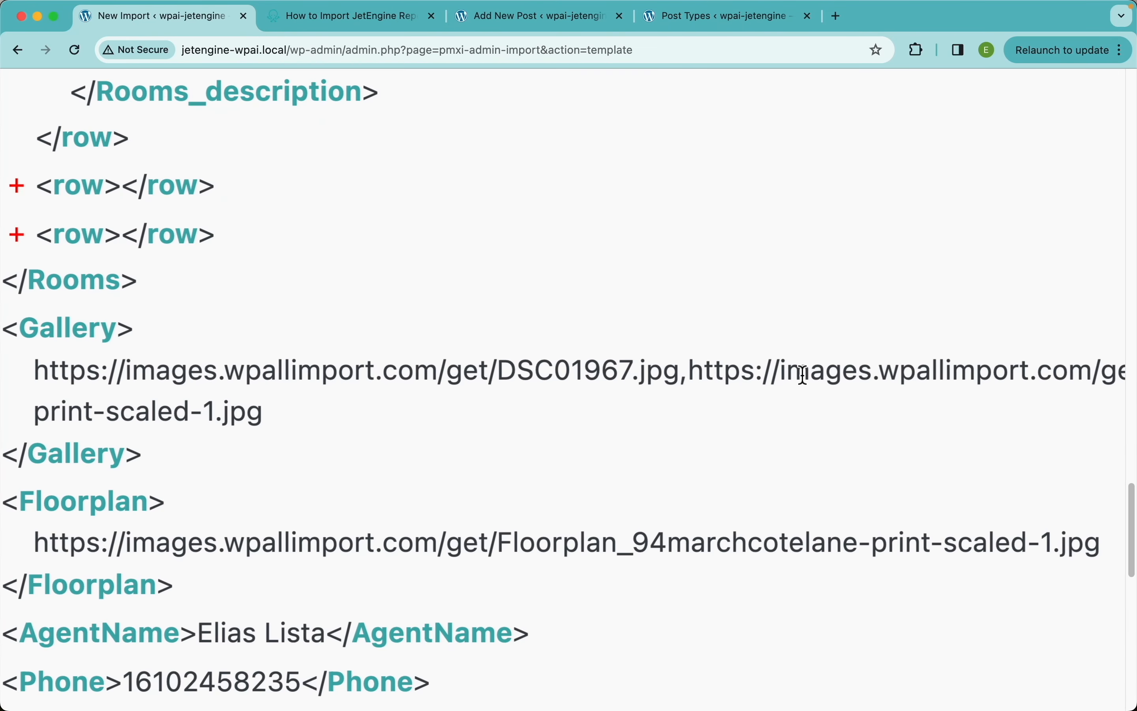
left_click_drag(691, 378, 680, 372)
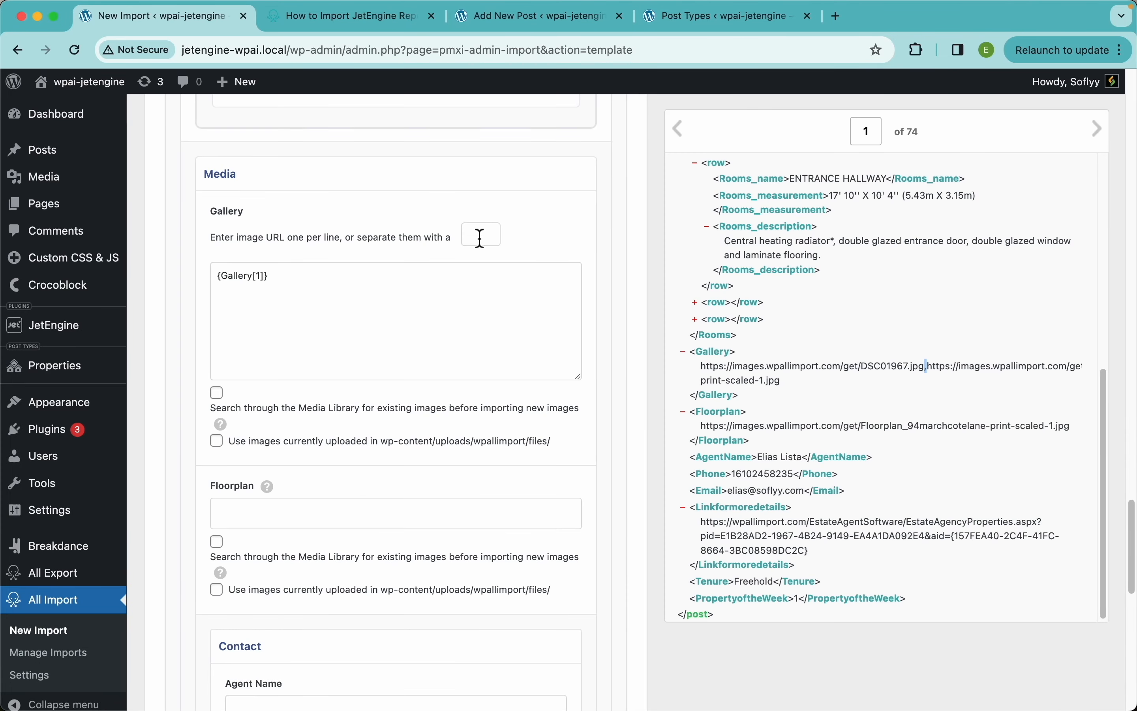
left_click(482, 234)
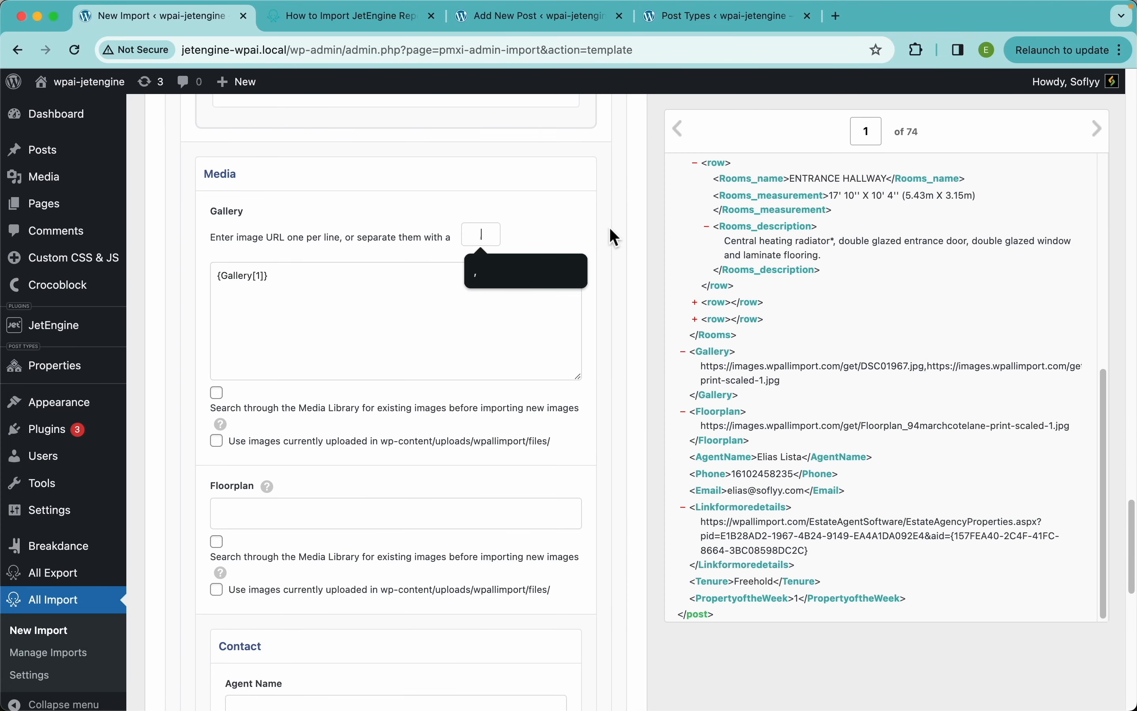
type(",")
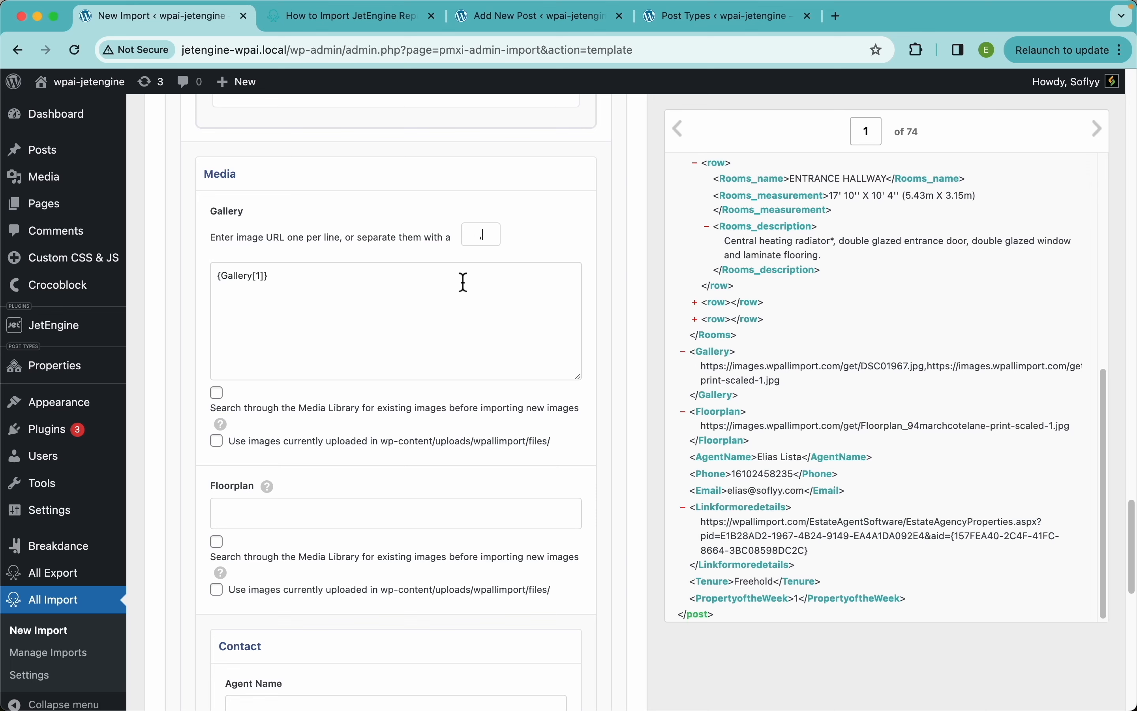
left_click(224, 400)
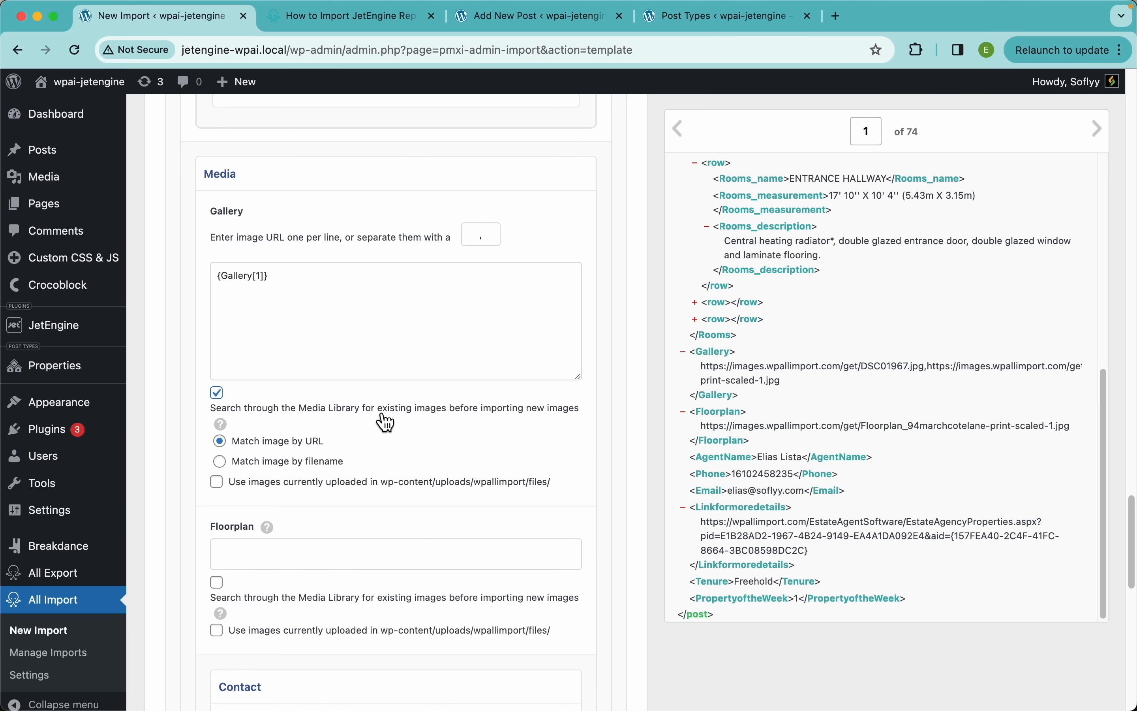
mouse_move(221, 424)
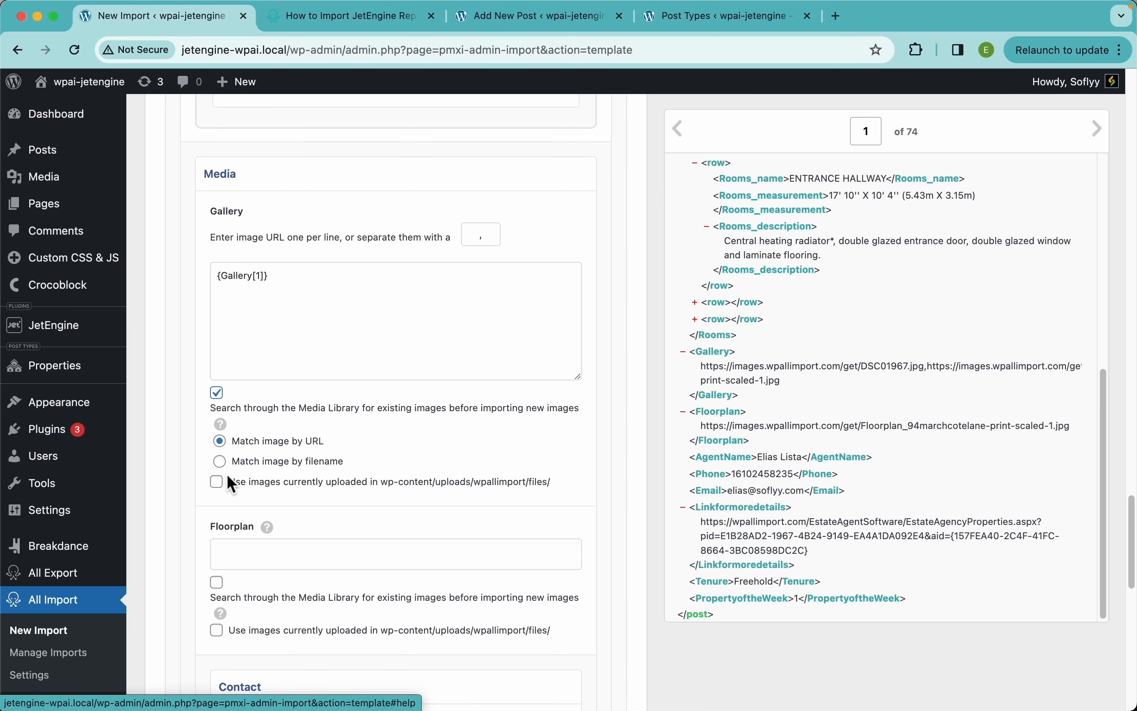
Step: Map the Floorplan element to the Floorplan field and enable searching the Media Library for its existing images
scroll(346, 402, "down", 5)
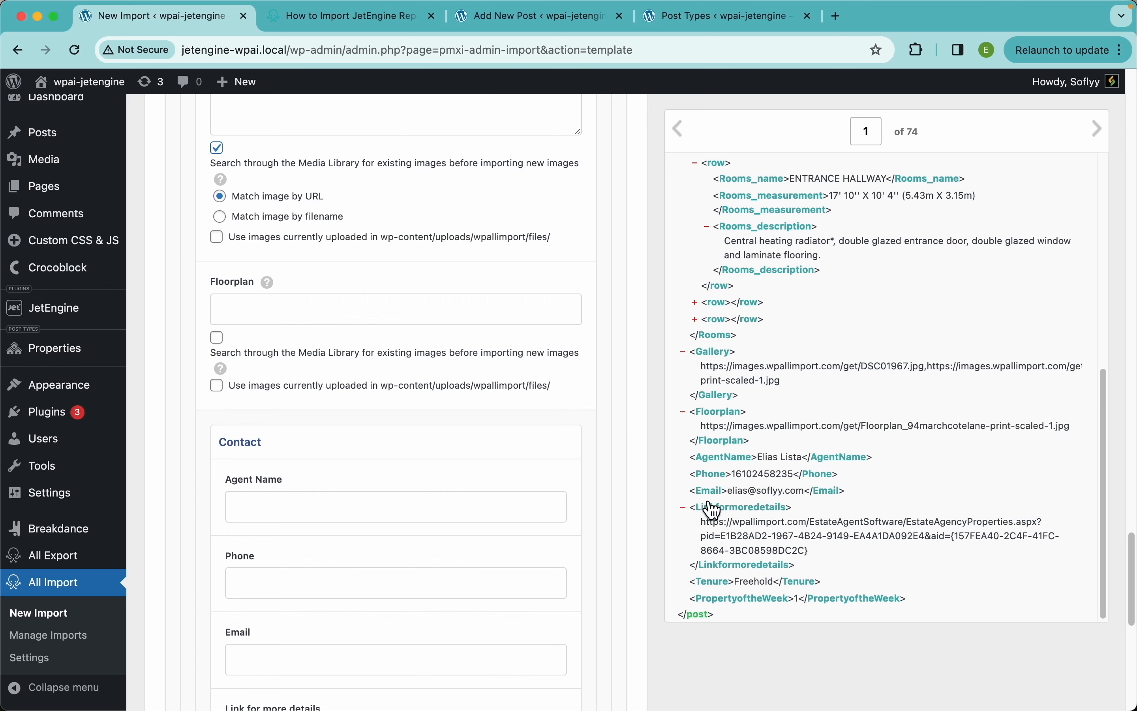
left_click_drag(719, 412, 411, 308)
left_click(219, 339)
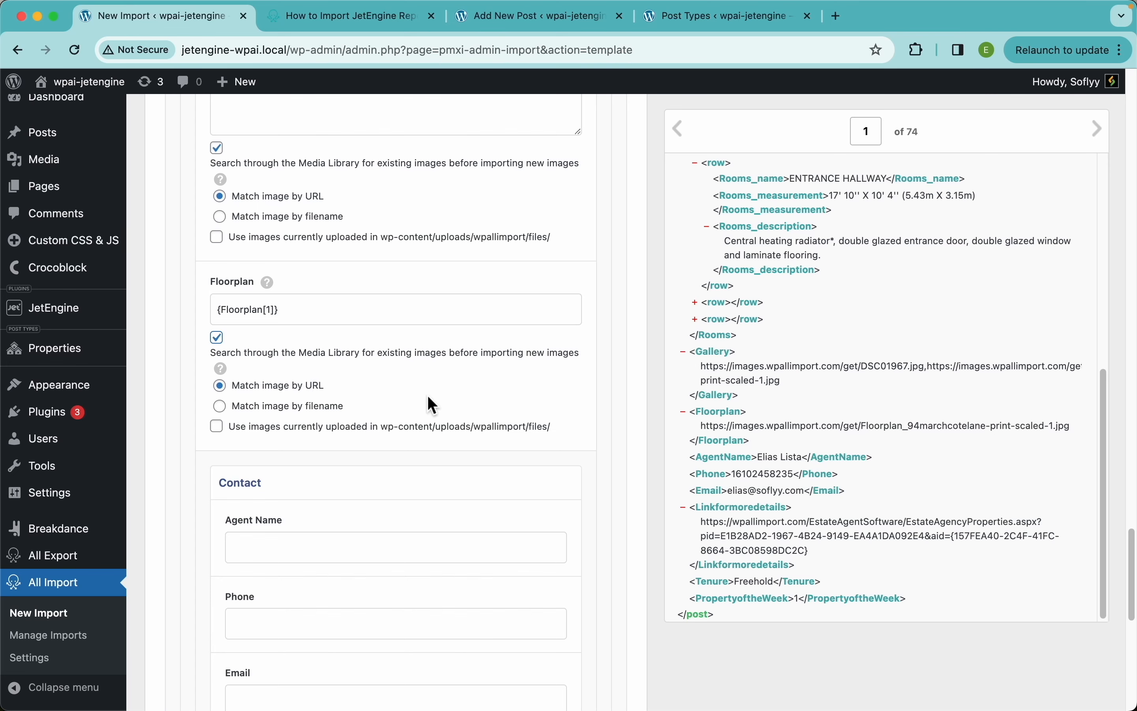
Step: Map AgentName, Phone, Email and Linkformoredetails to the Contact section's Agent Name, Phone, Email and Link for more details fields
scroll(403, 374, "down", 5)
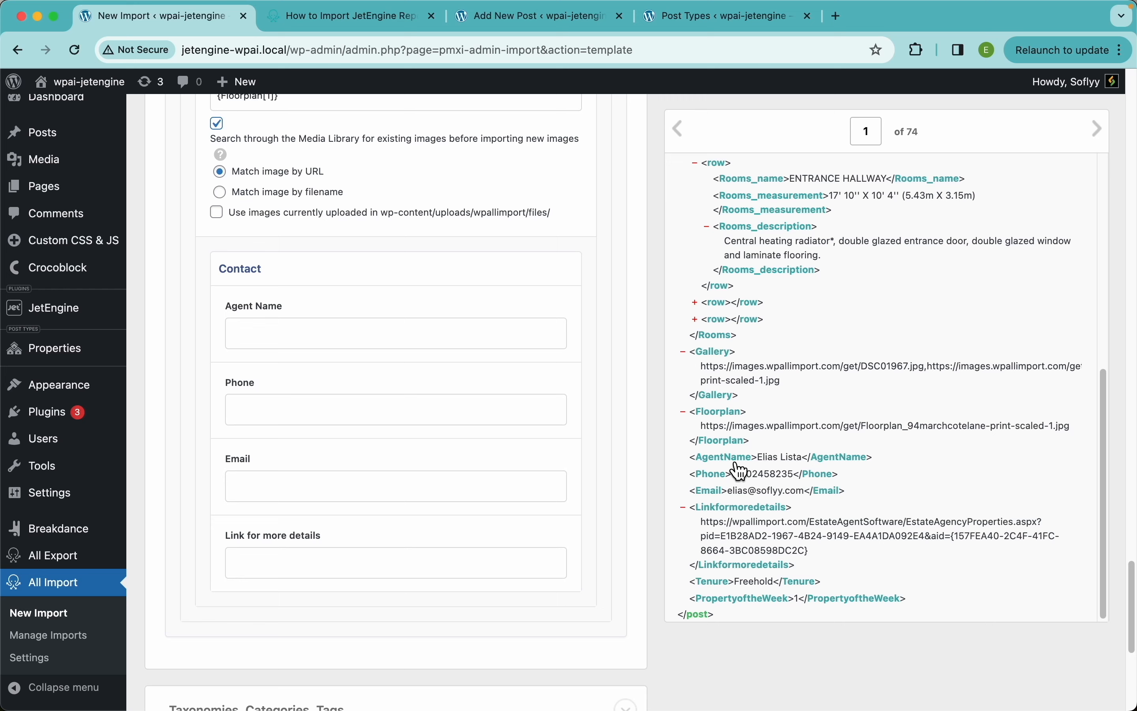
left_click_drag(739, 464, 353, 329)
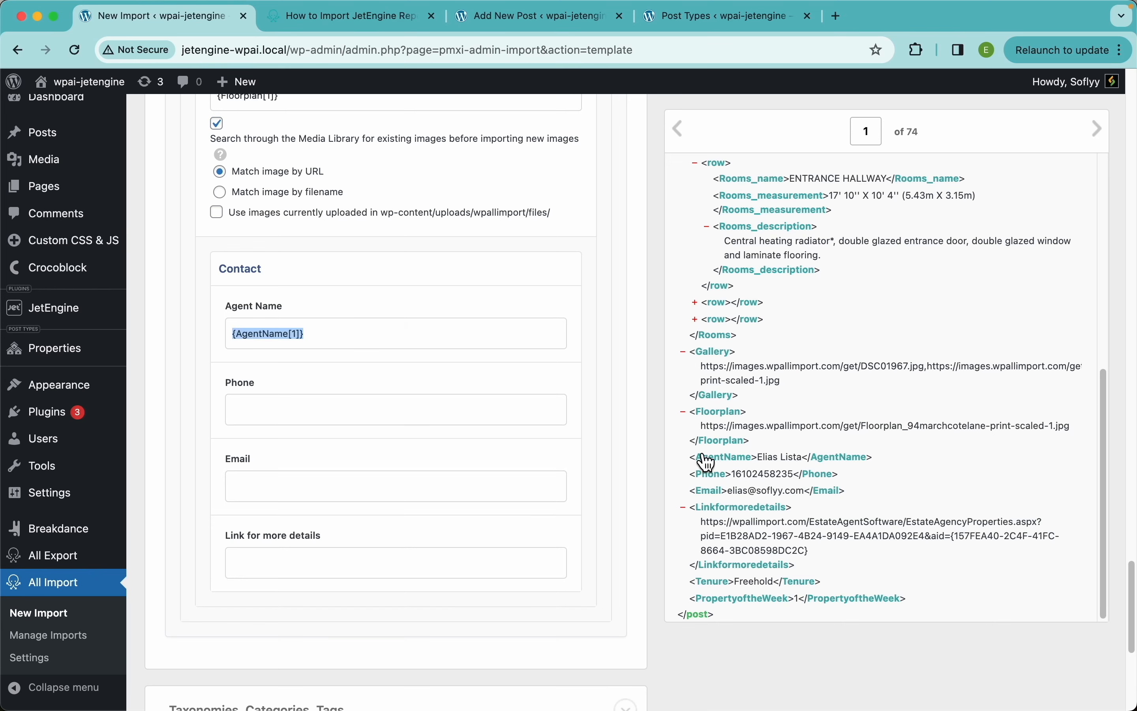
left_click_drag(724, 475, 350, 410)
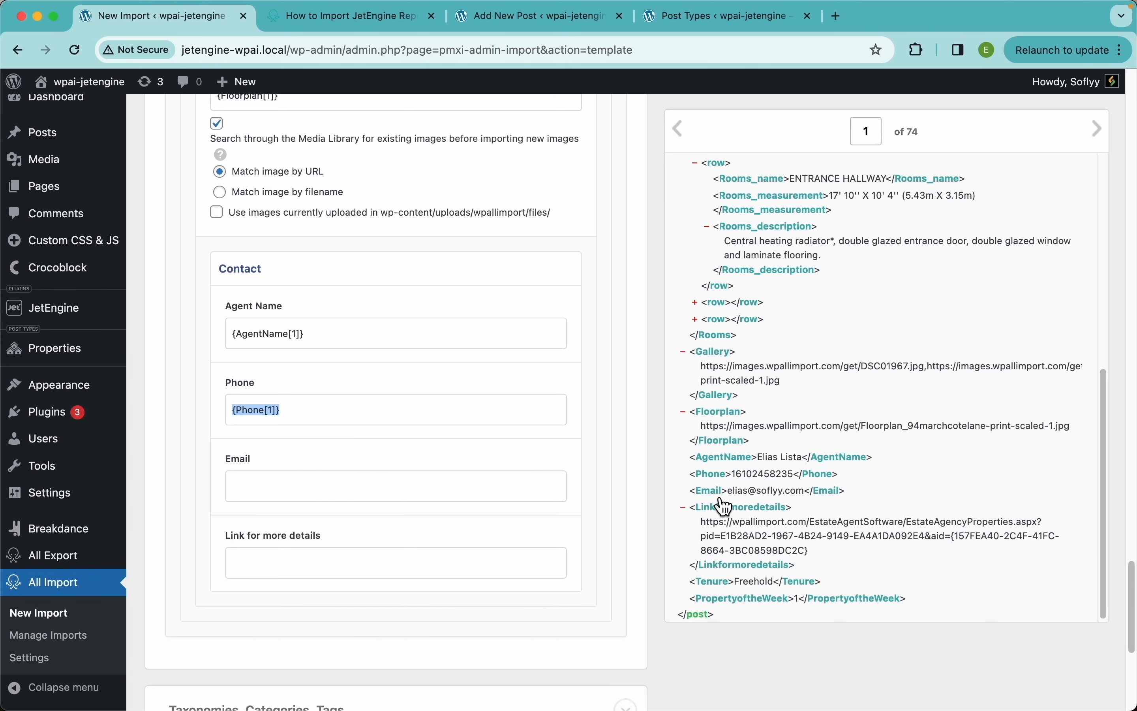
left_click_drag(721, 490, 369, 566)
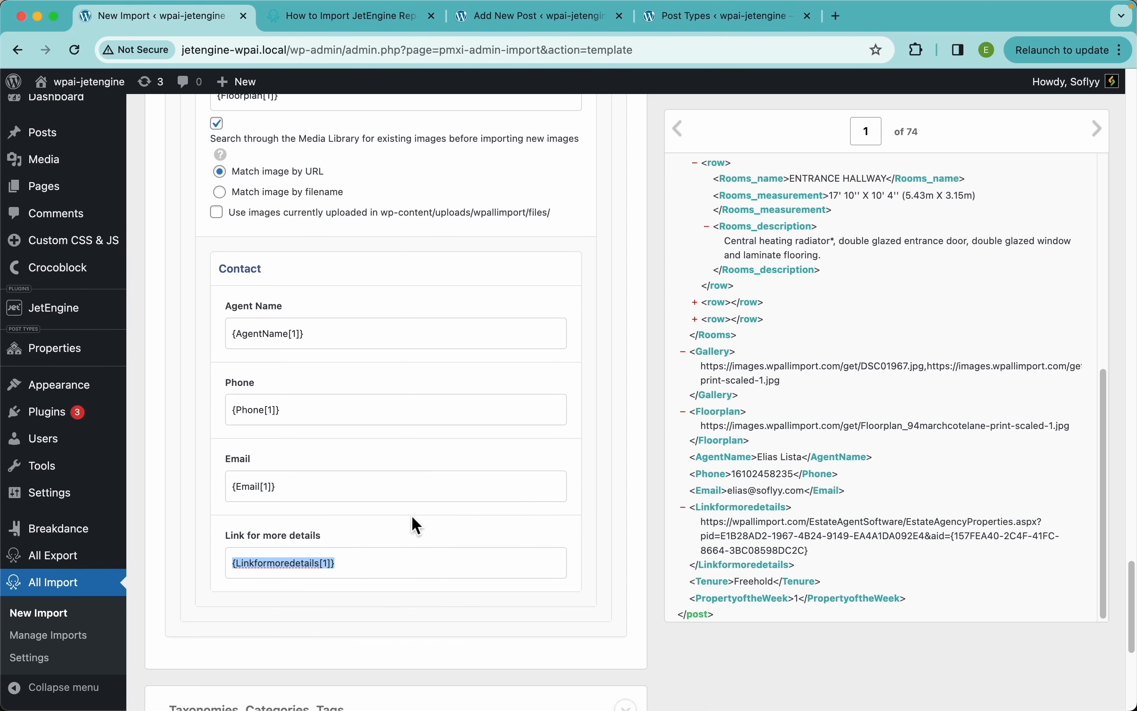
Step: Enable the Tenure taxonomy with just one Tenure per property and map it to {Tenure[1]}
scroll(408, 410, "up", 20)
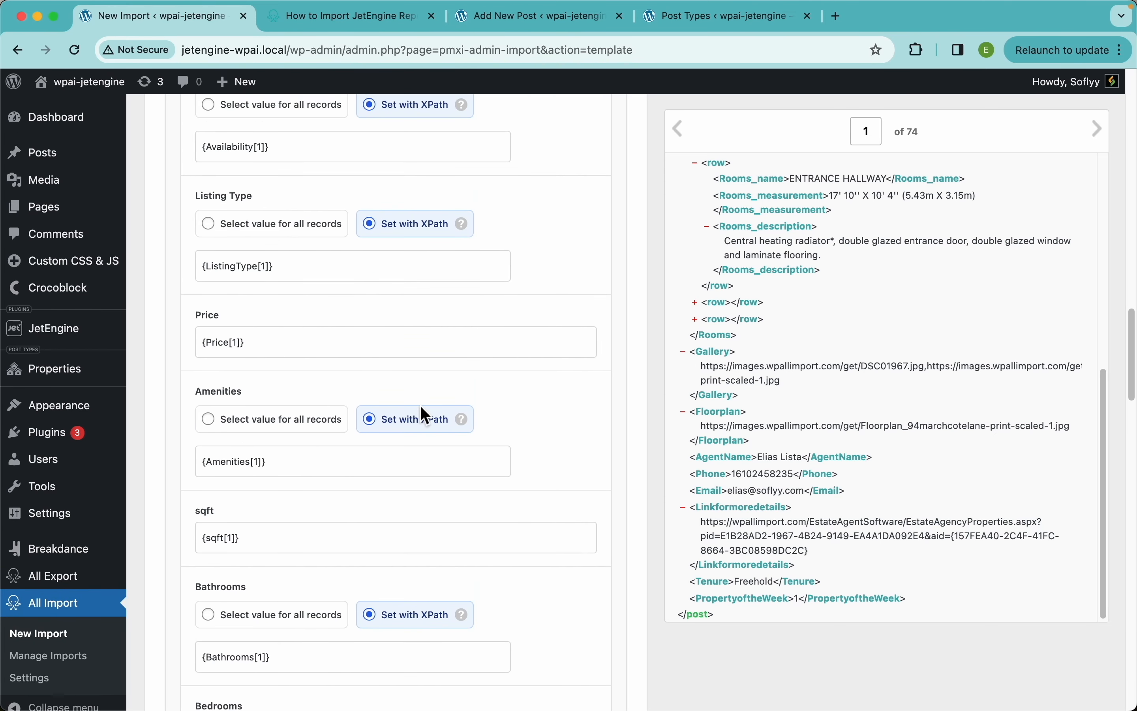
scroll(425, 415, "up", 10)
scroll(425, 415, "down", 4)
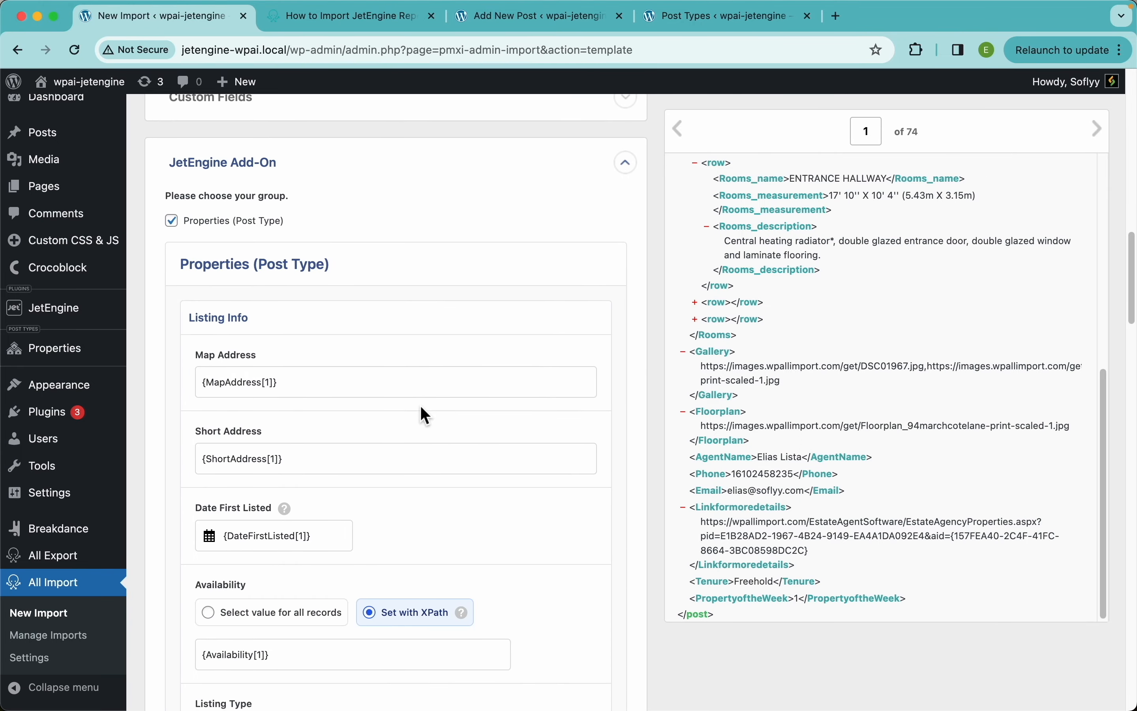
scroll(421, 408, "down", 1)
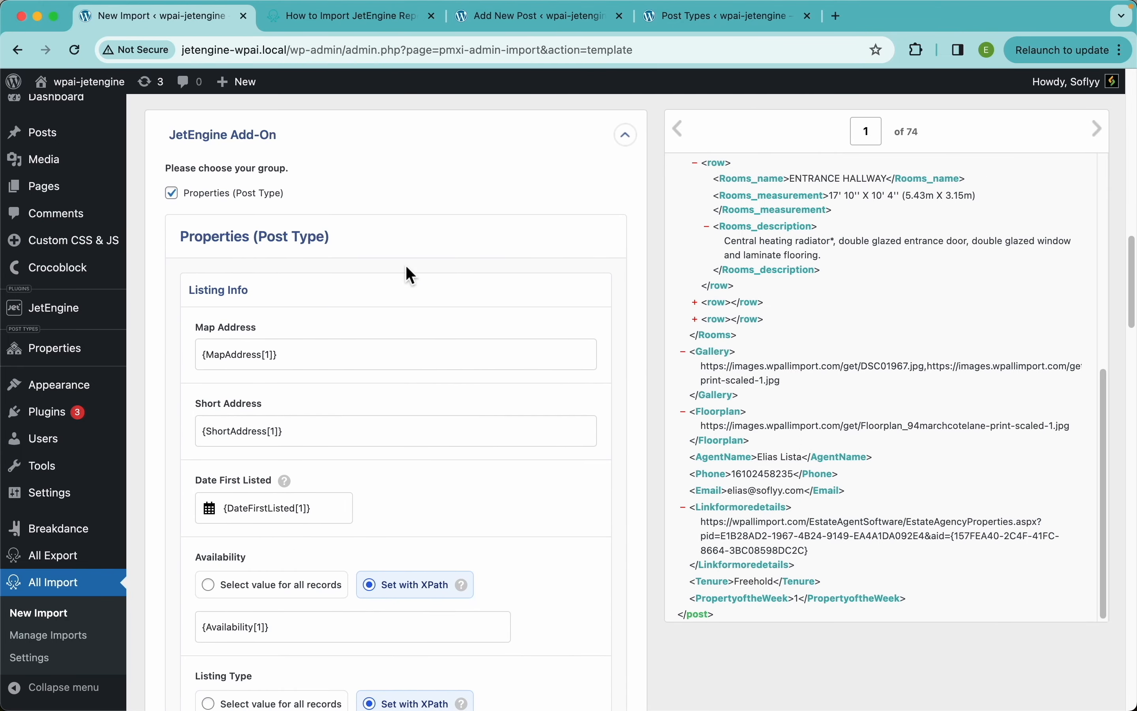
scroll(426, 373, "down", 10)
scroll(426, 374, "down", 15)
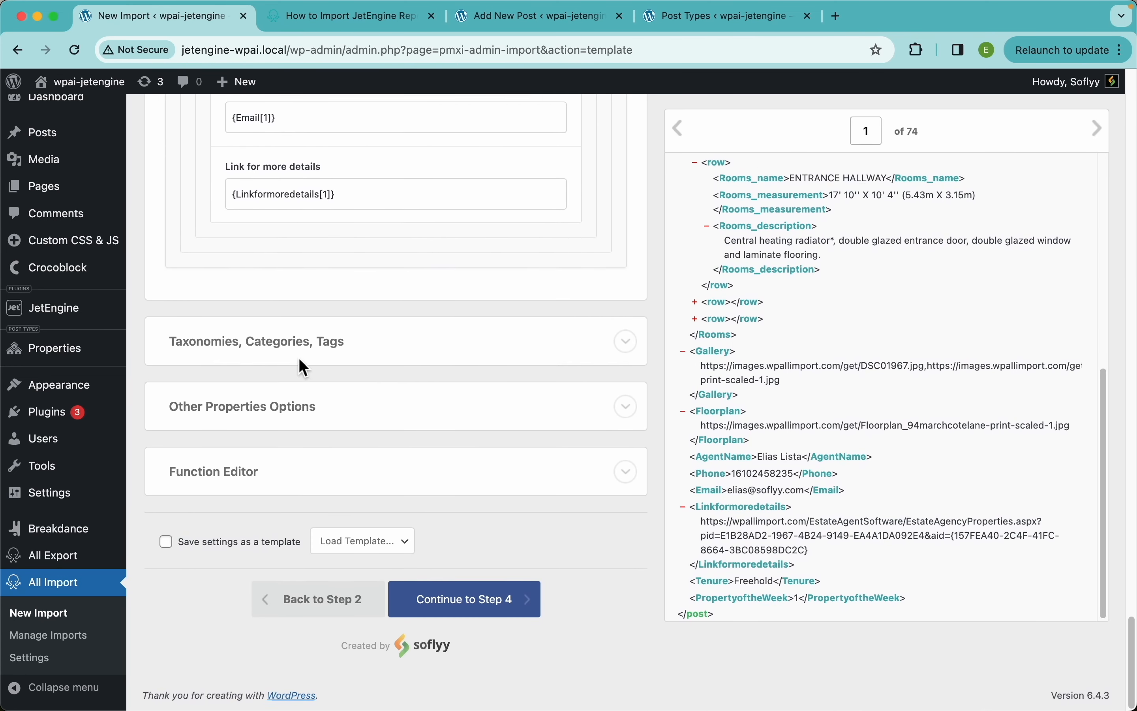
left_click(307, 353)
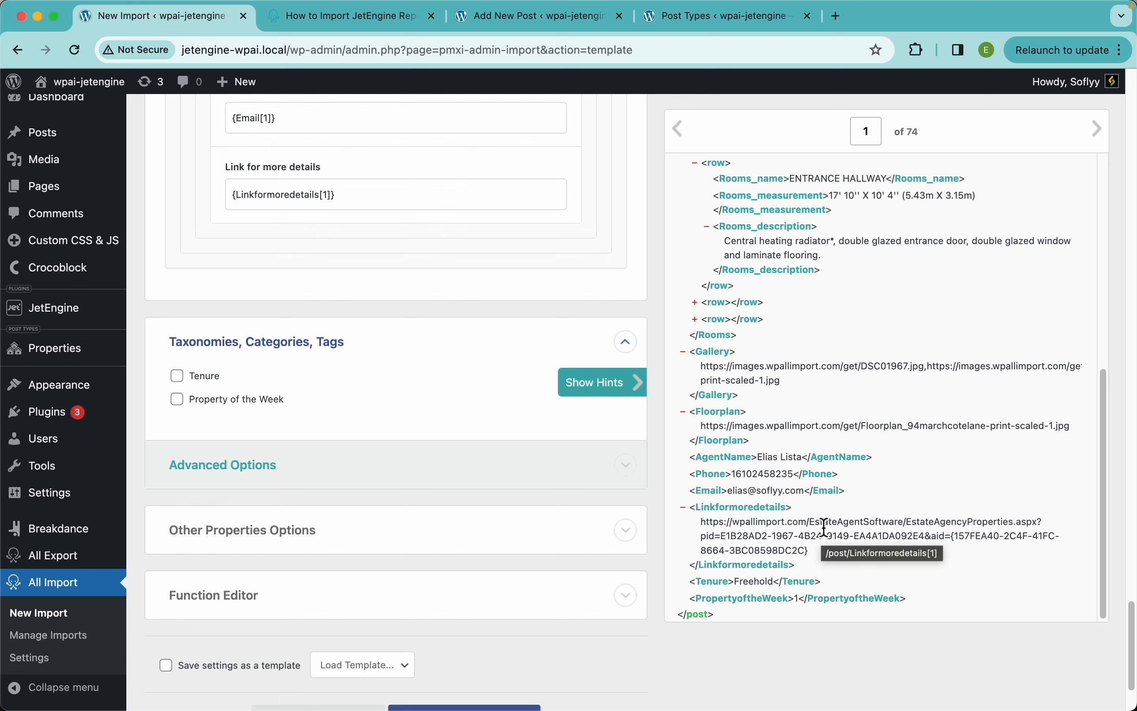
scroll(477, 414, "down", 3)
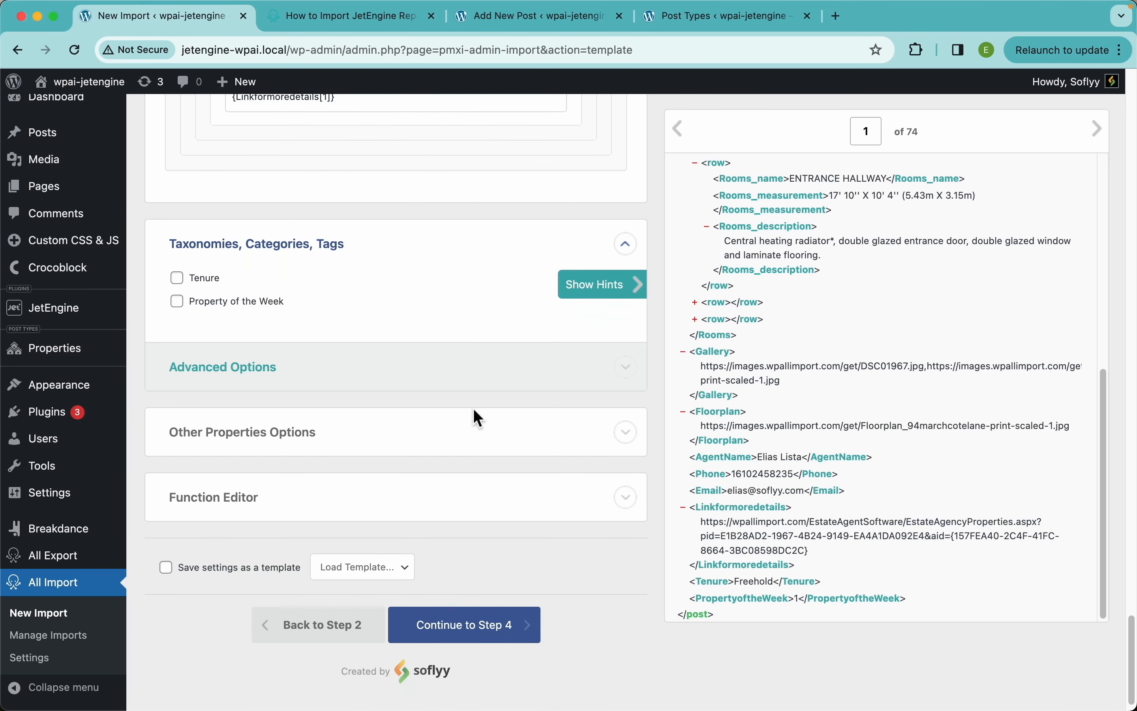
left_click(209, 279)
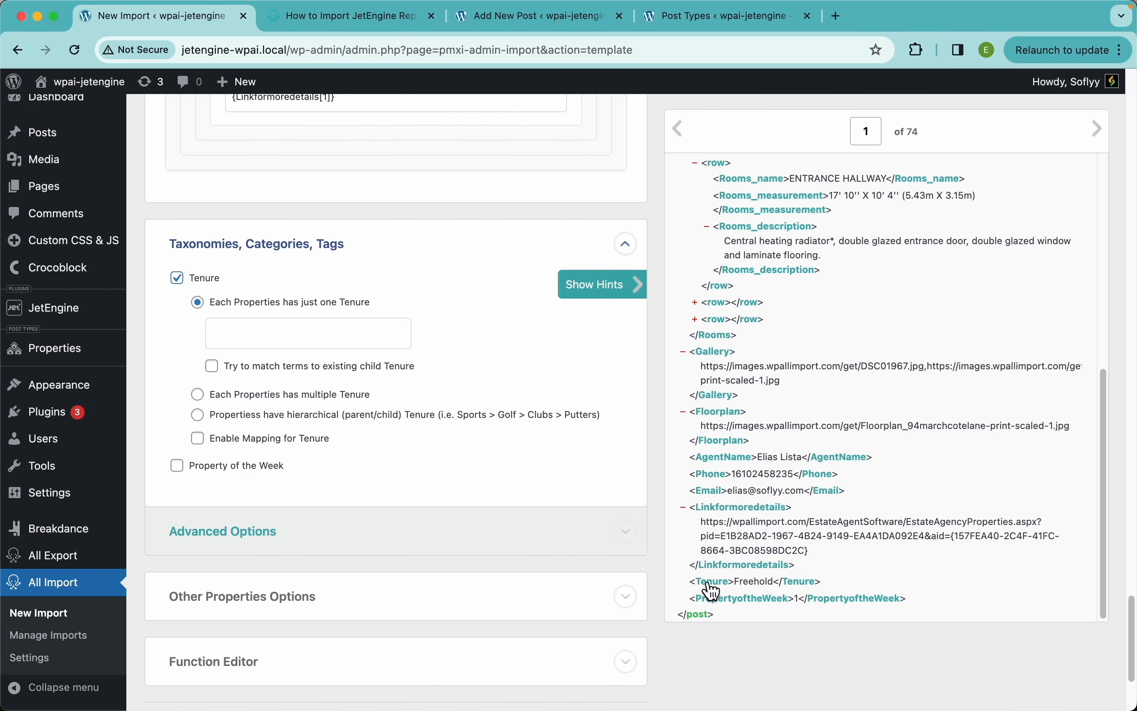
left_click_drag(712, 582, 265, 329)
Step: Enable the Property of the Week taxonomy, check its existing terms in the new property editor, and map it to {PropertyoftheWeek[1]}
scroll(442, 464, "down", 4)
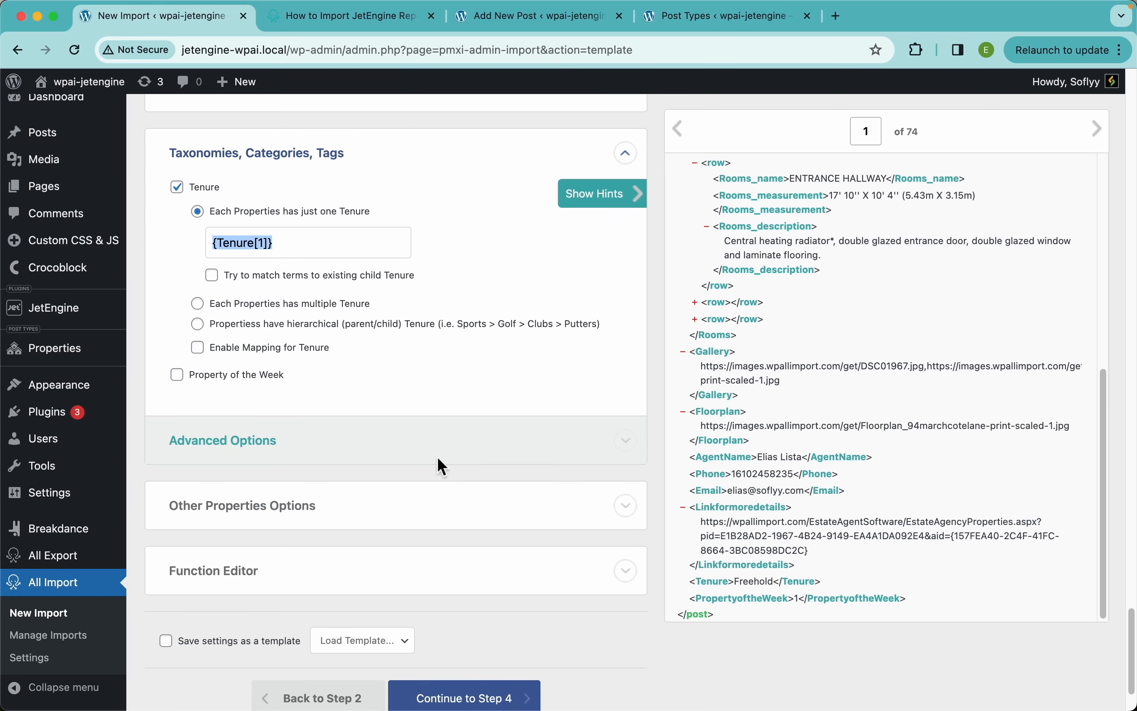
left_click(235, 333)
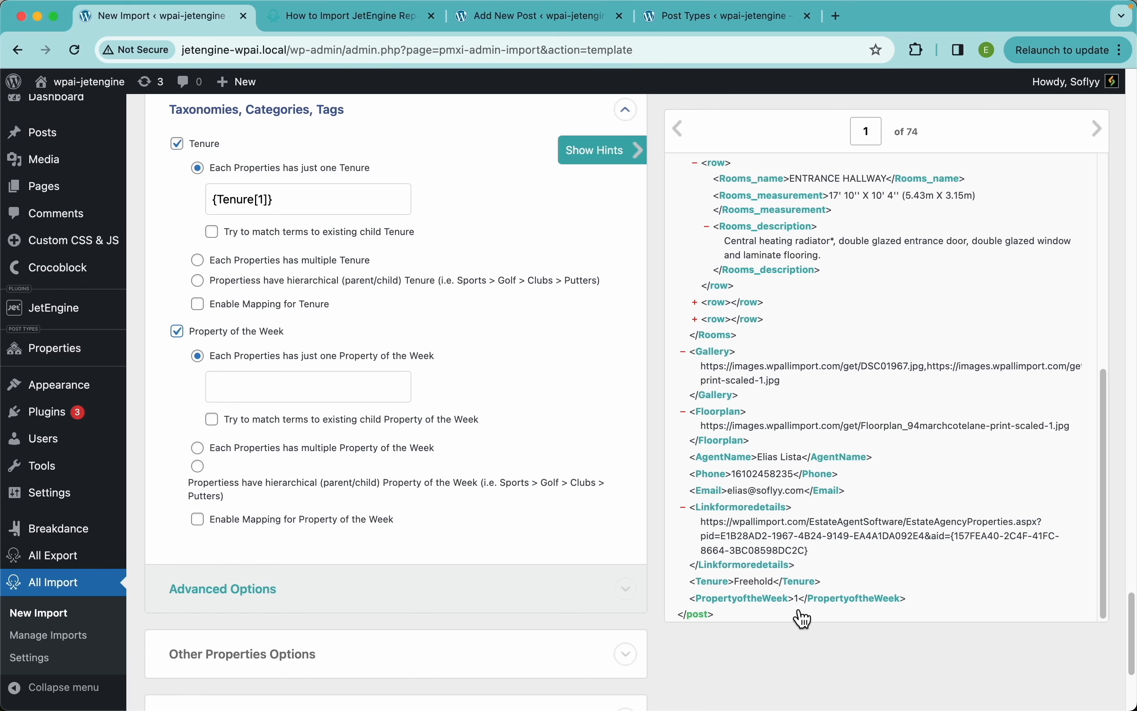
left_click(559, 17)
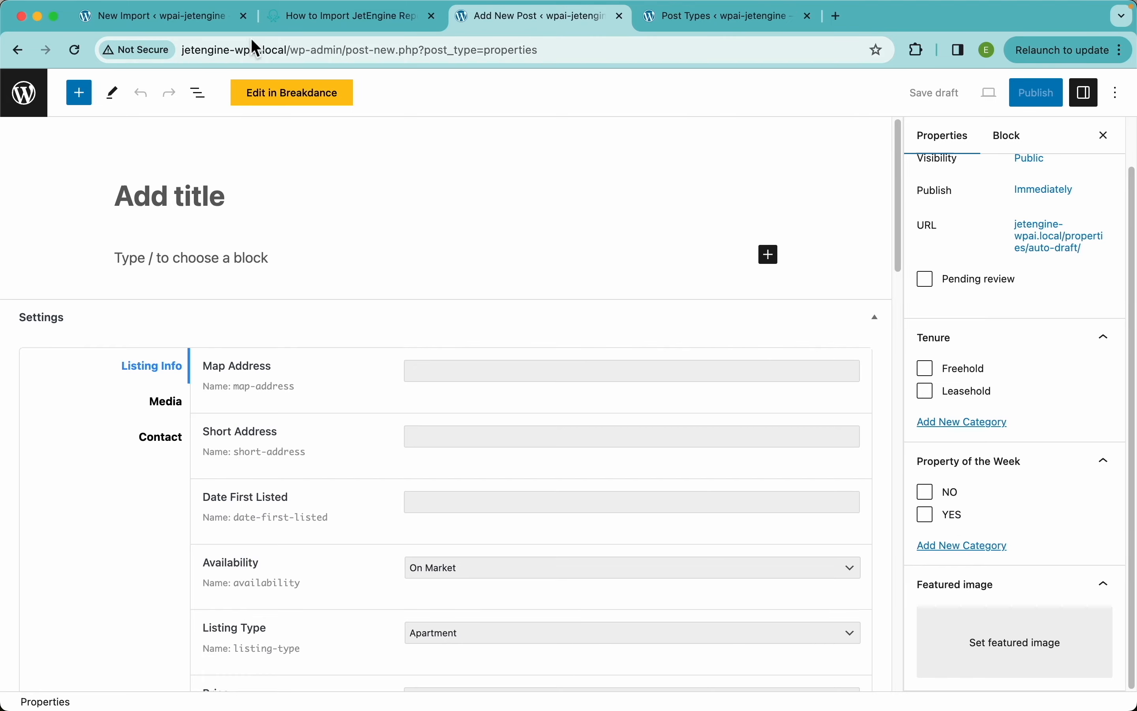
left_click(159, 17)
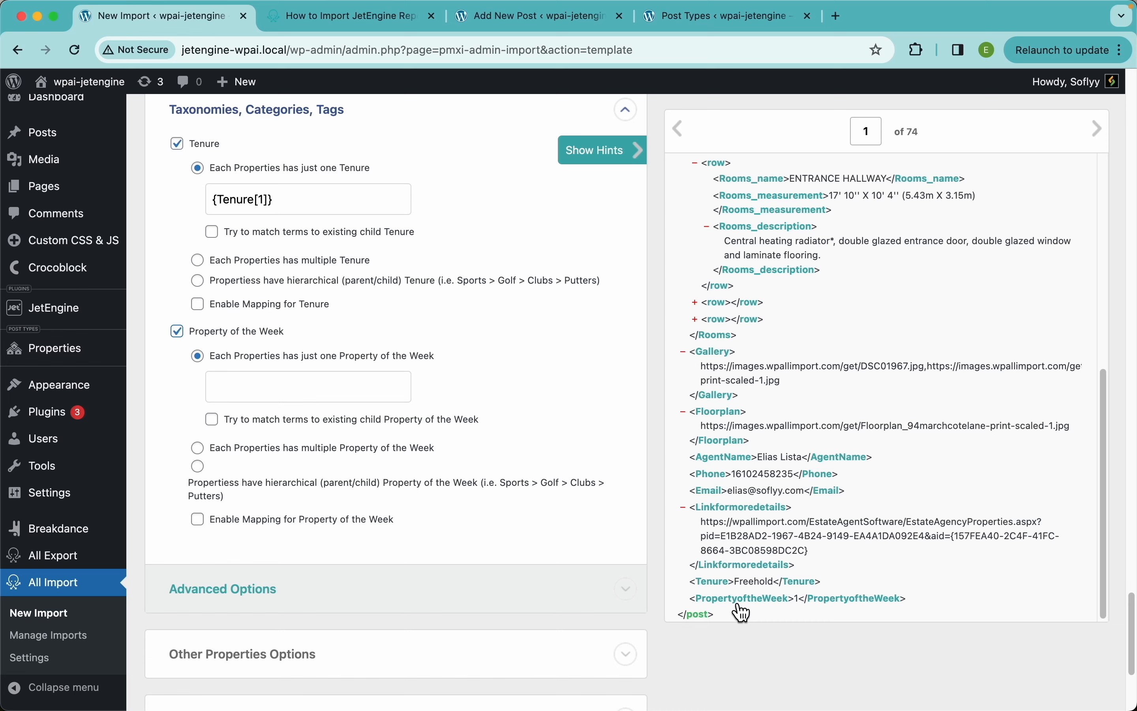
left_click_drag(735, 599, 429, 387)
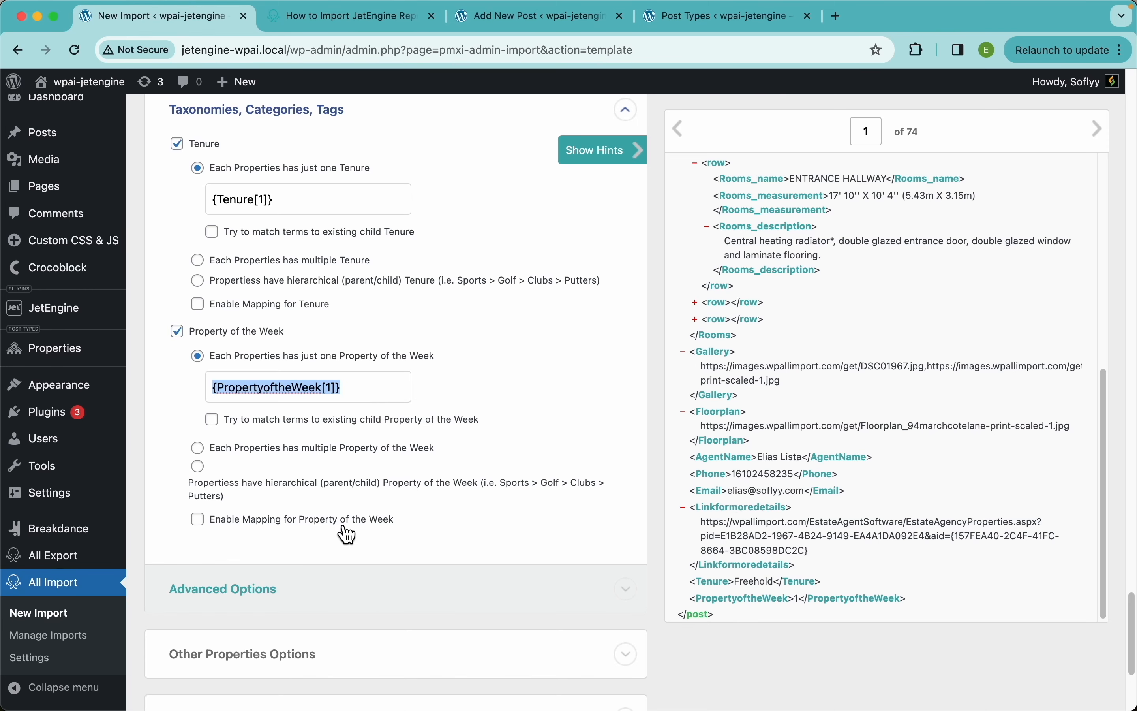
Step: Enable mapping for Property of the Week, translating 1 to YES and 0 to NO
left_click(355, 530)
scroll(413, 512, "down", 3)
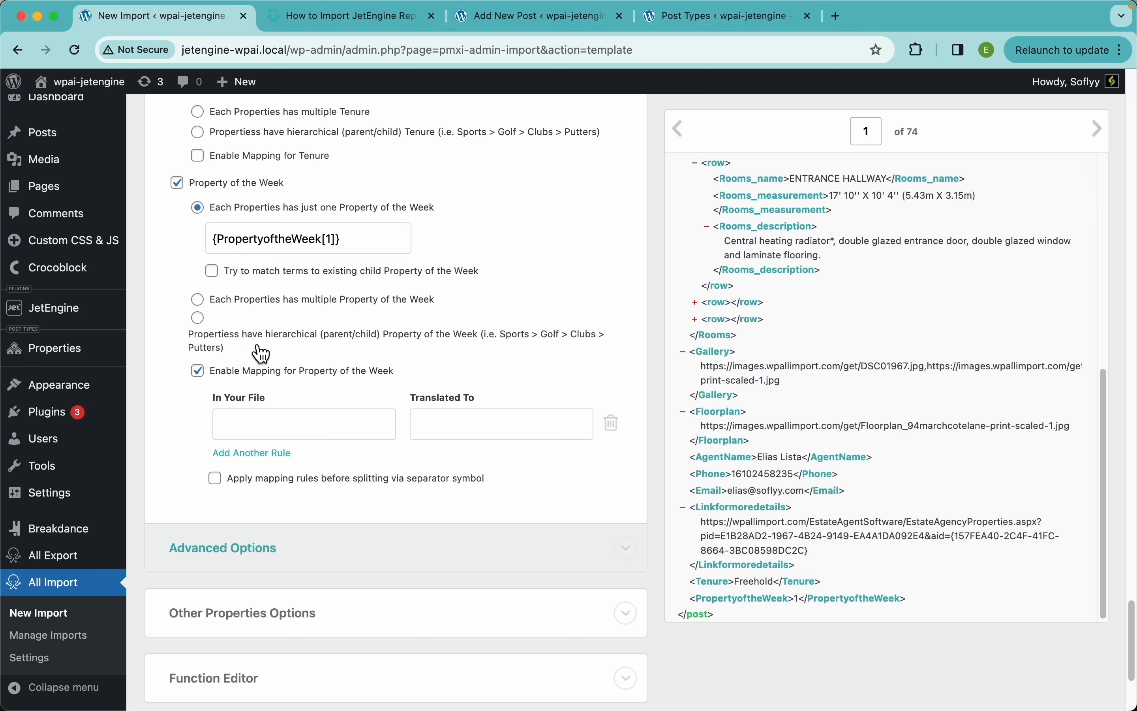
type("1")
left_click(475, 433)
type("YES")
left_click(276, 453)
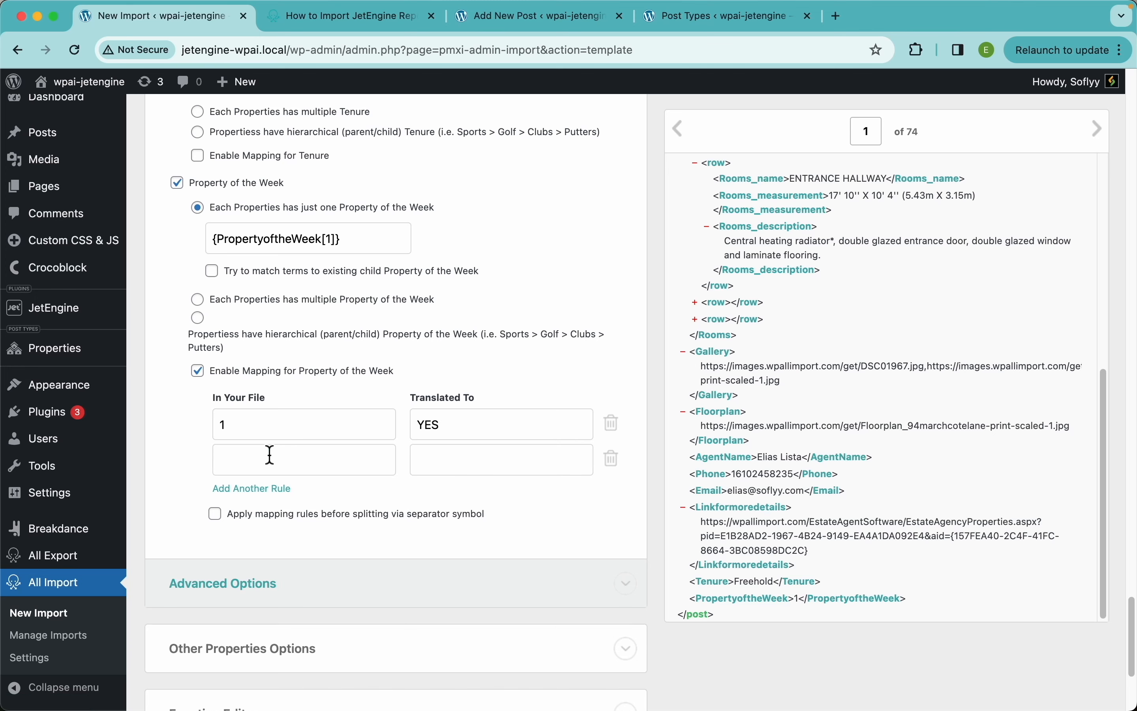
key("Caps_Lock")
type("0")
left_click(452, 459)
type("NO")
key("Caps_Lock")
Step: Review the whole import template, from title, content and images through the JetEngine fields to the taxonomy mappings
scroll(442, 282, "up", 15)
scroll(442, 329, "up", 20)
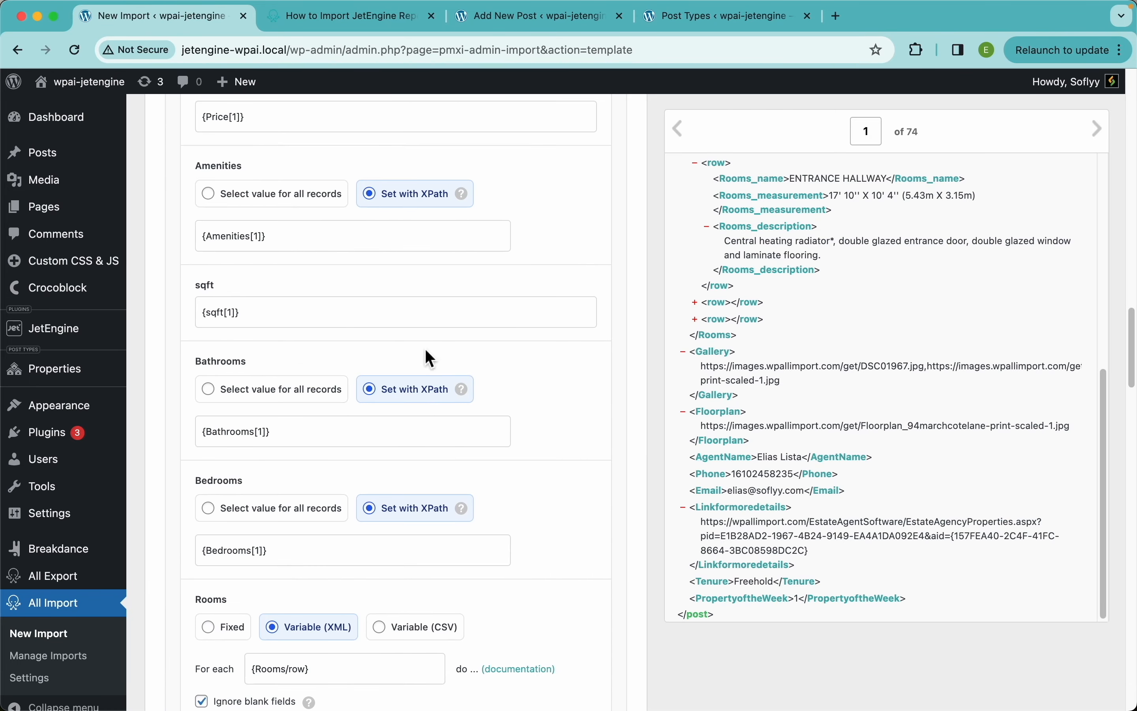
scroll(444, 312, "up", 12)
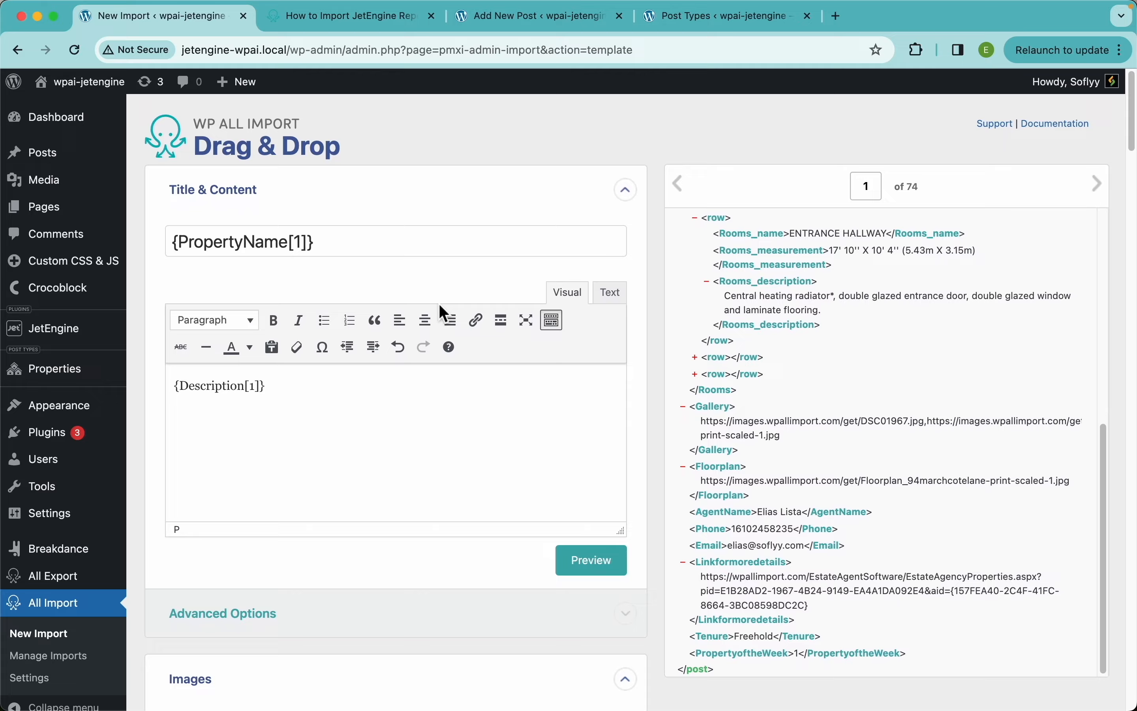
scroll(444, 313, "down", 15)
scroll(444, 313, "up", 7)
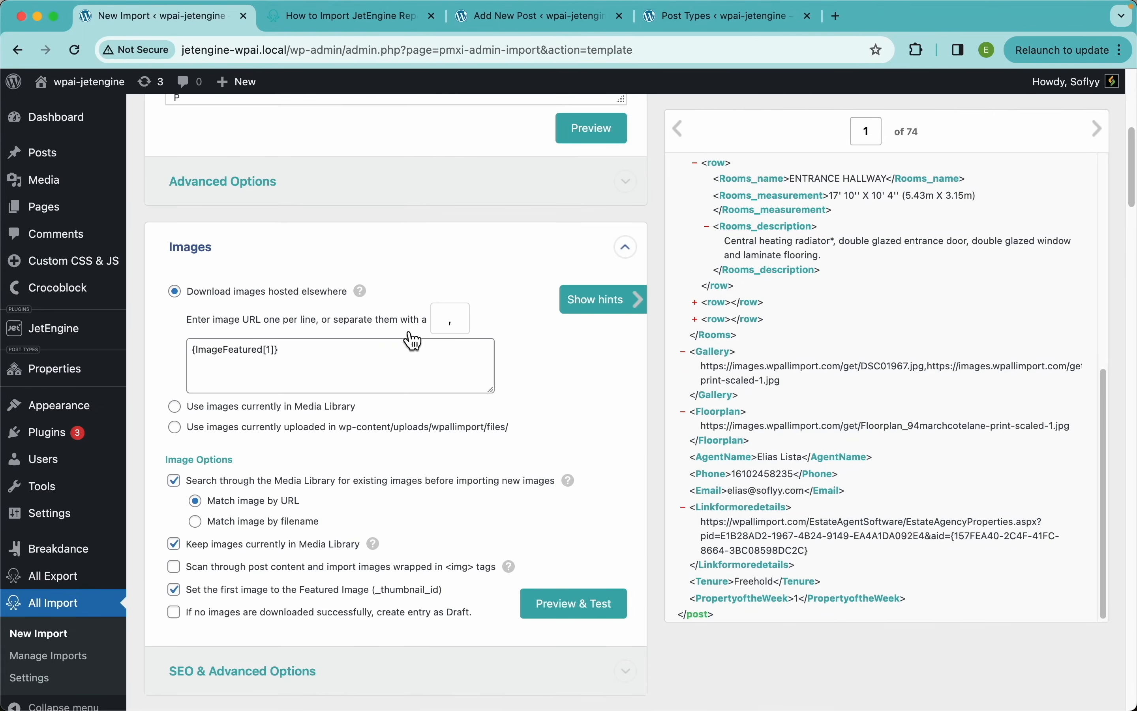
scroll(423, 456, "down", 15)
scroll(420, 450, "down", 20)
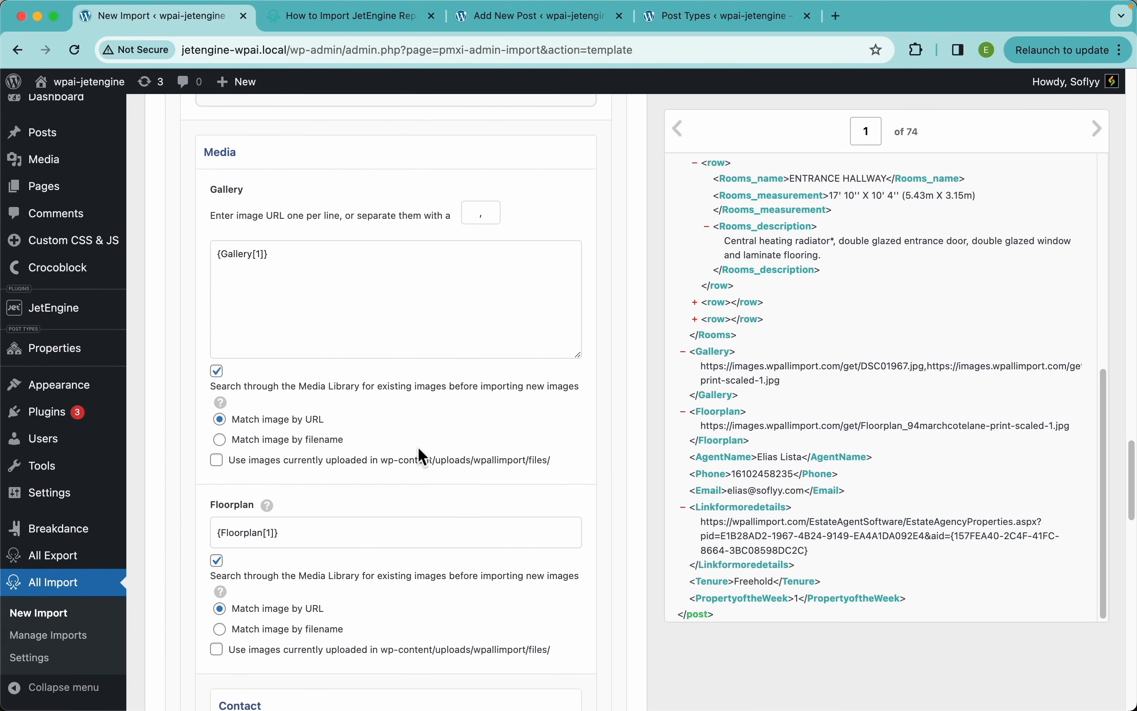
scroll(419, 449, "down", 1)
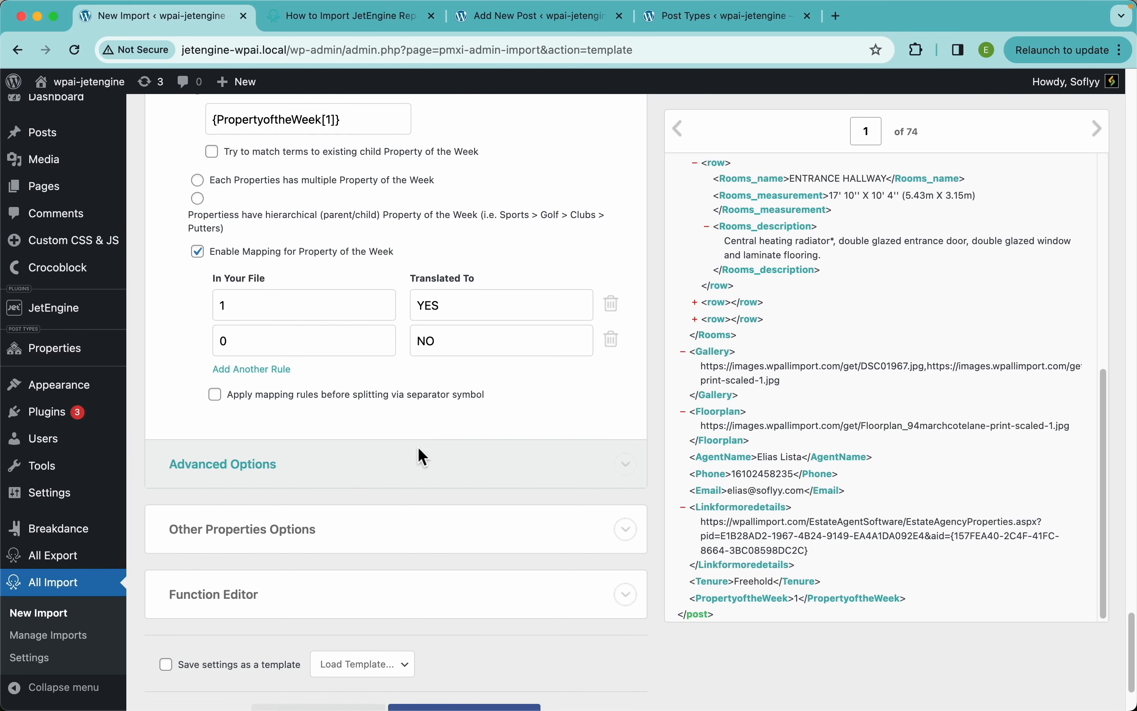
Step: Review the Other Properties Options, such as post status, dates, comments and page template, and inspect the empty Function Editor
scroll(325, 482, "down", 3)
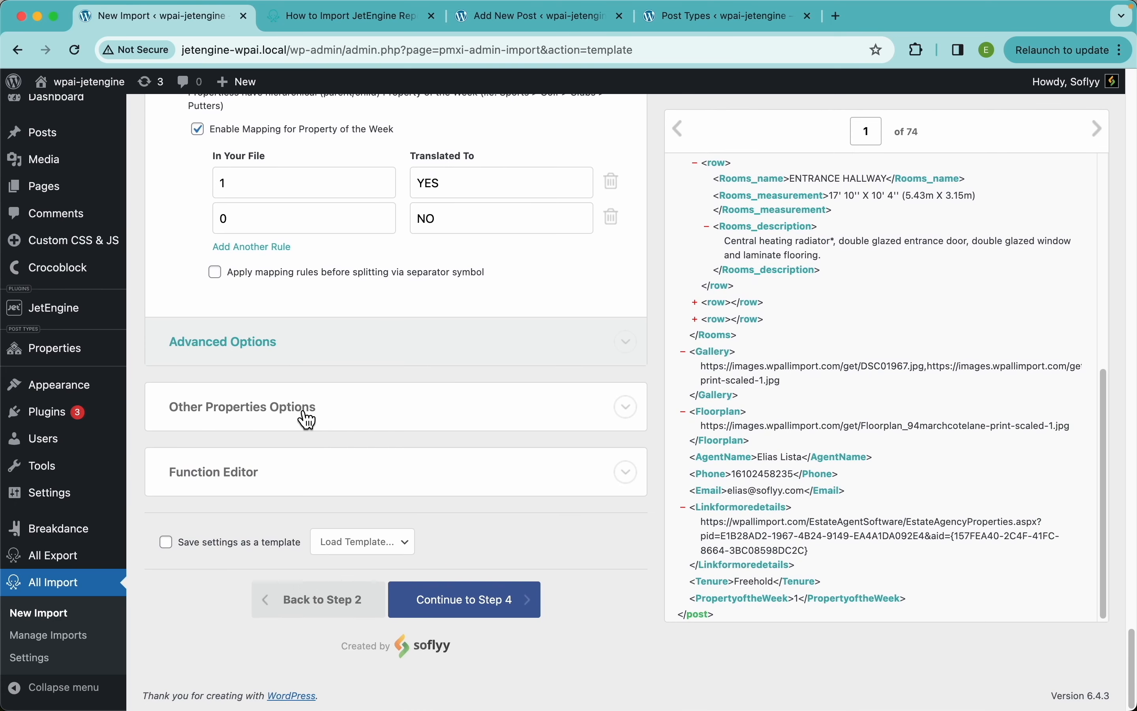
left_click(308, 420)
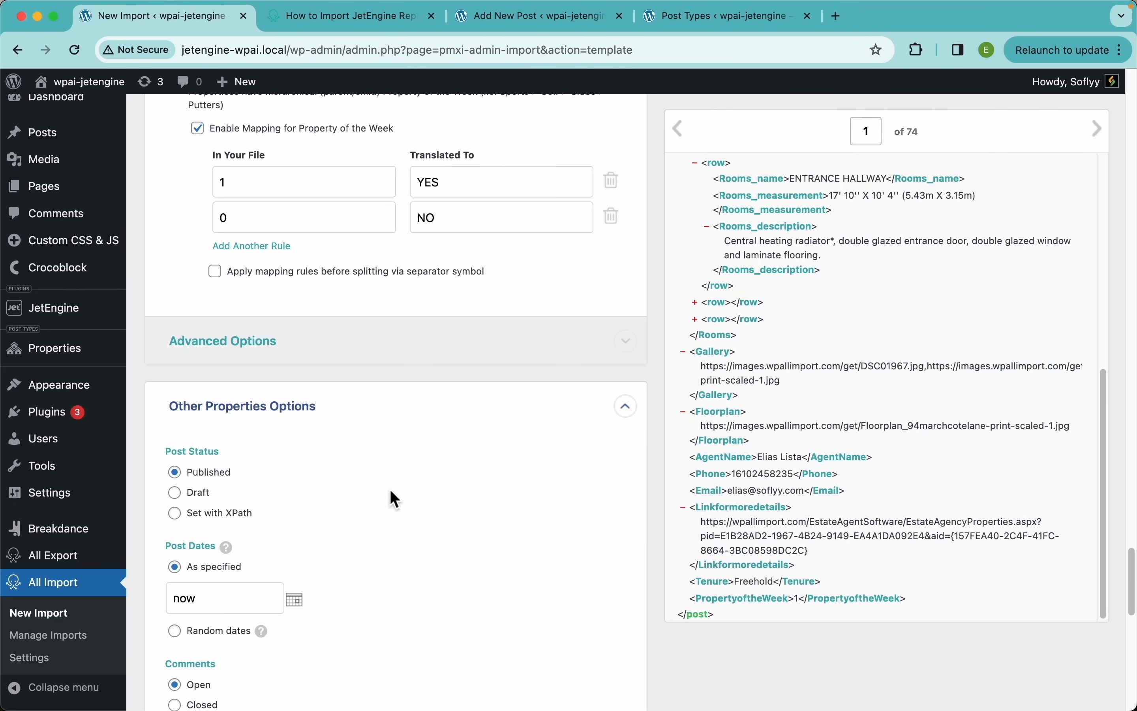
scroll(391, 498, "down", 10)
scroll(394, 498, "up", 4)
scroll(390, 489, "up", 1)
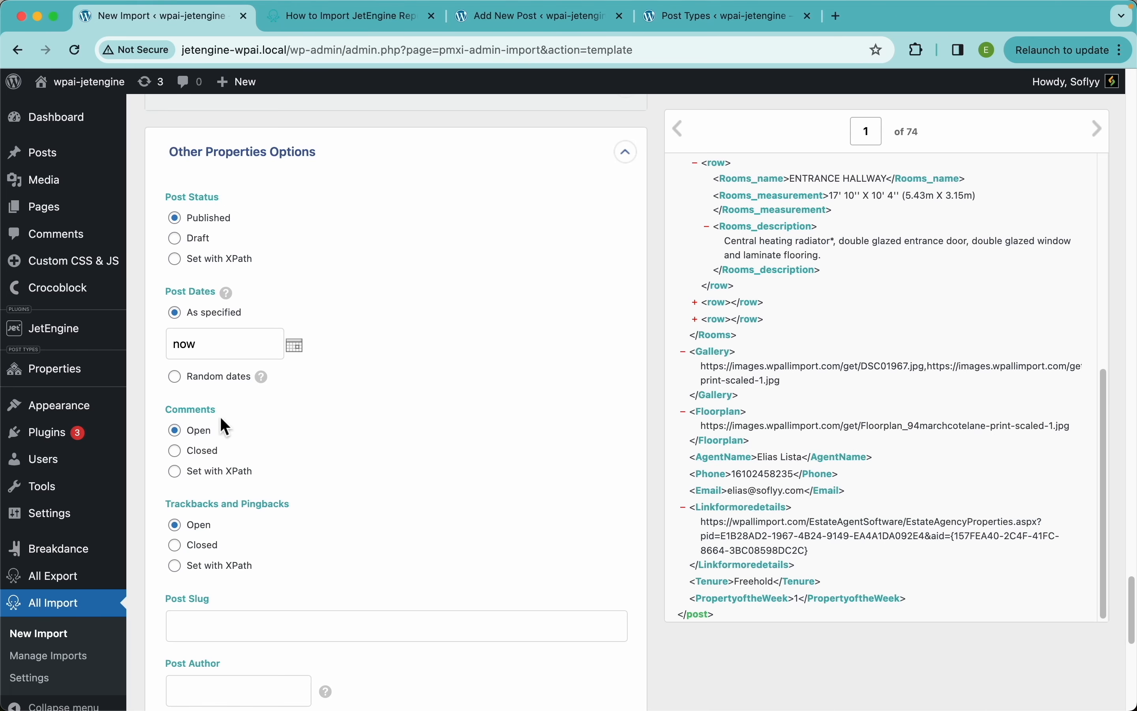
scroll(329, 458, "down", 10)
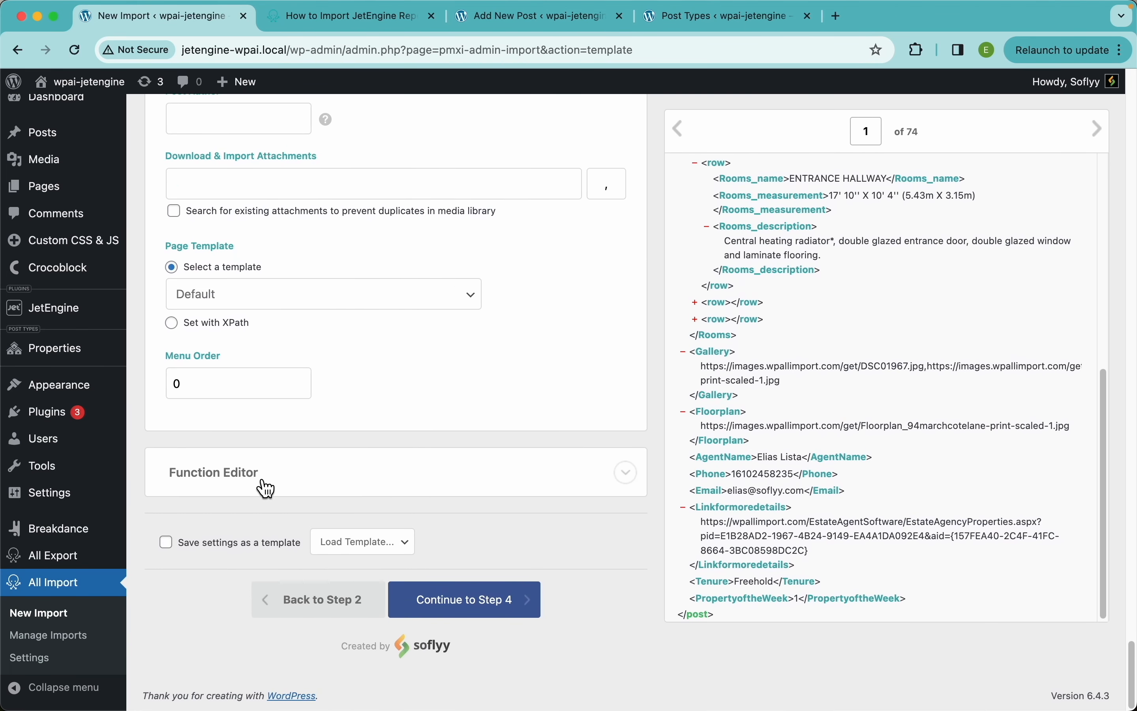
left_click(263, 484)
scroll(479, 439, "down", 4)
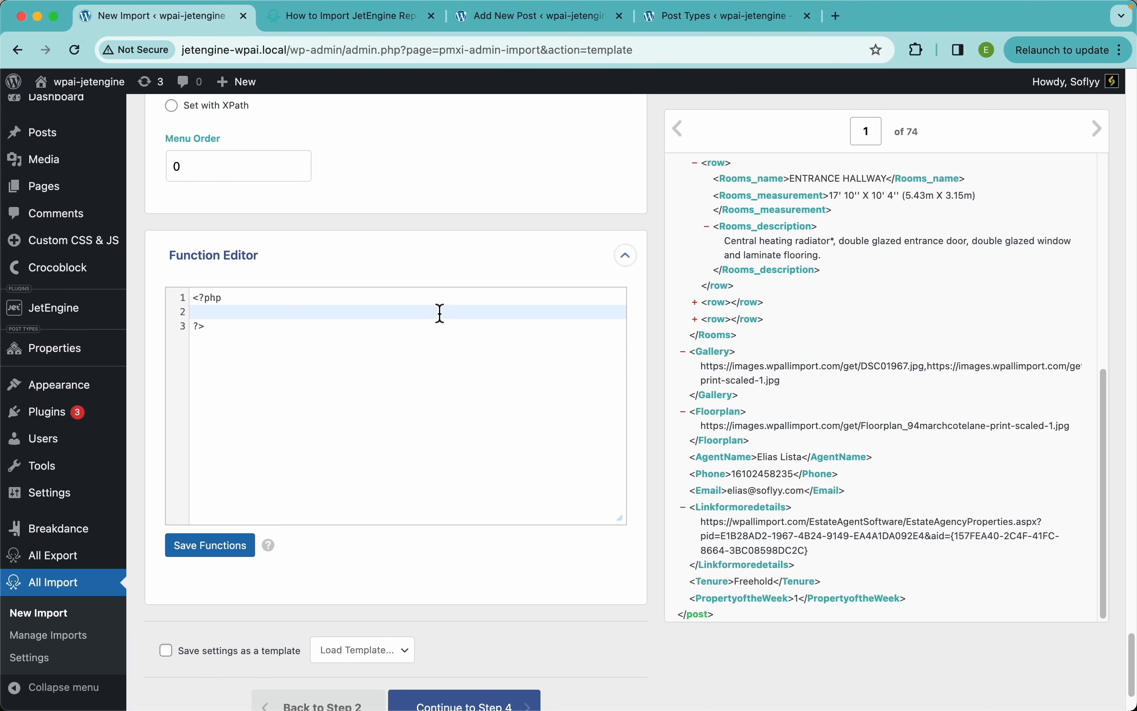
left_click(258, 273)
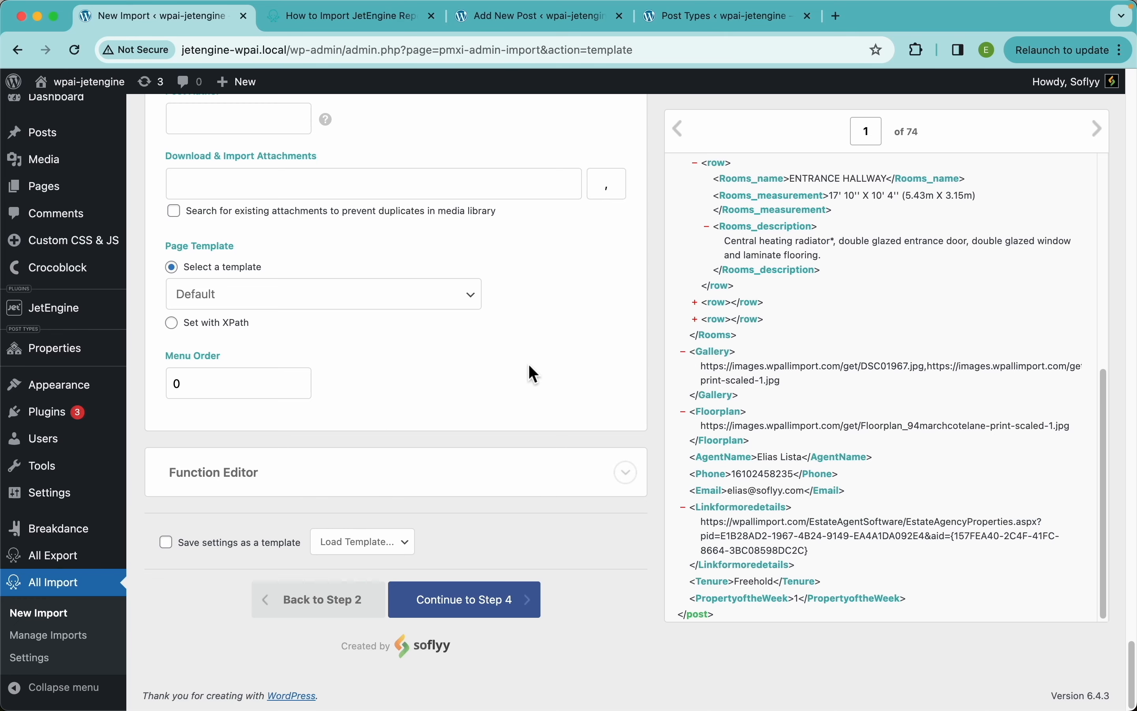
Step: Continue to Step 4 of the import and auto-detect {PropertyName[1]} as the unique identifier
scroll(528, 365, "up", 15)
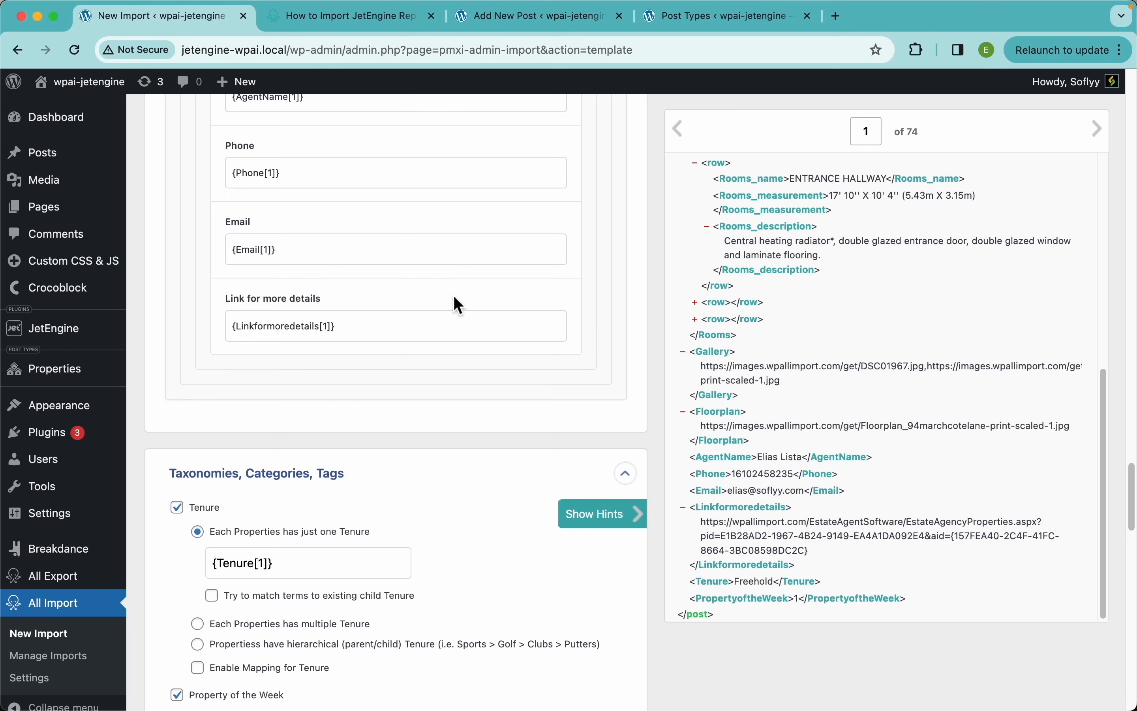
scroll(463, 338, "down", 15)
scroll(469, 348, "down", 3)
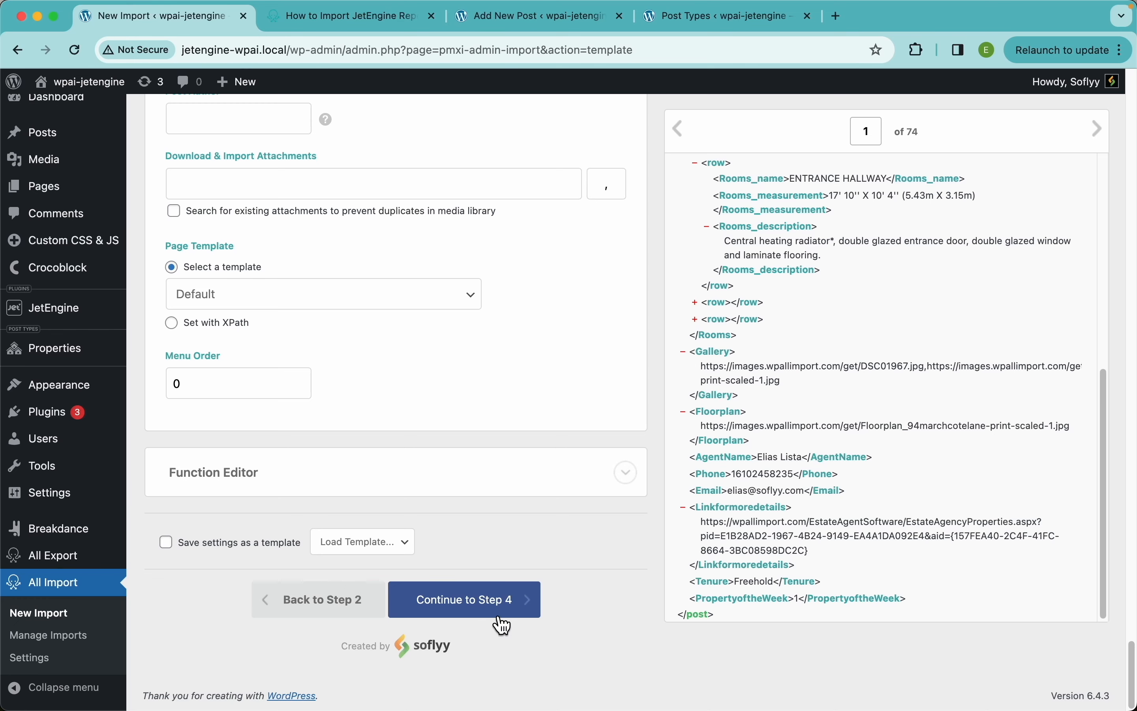
left_click(517, 610)
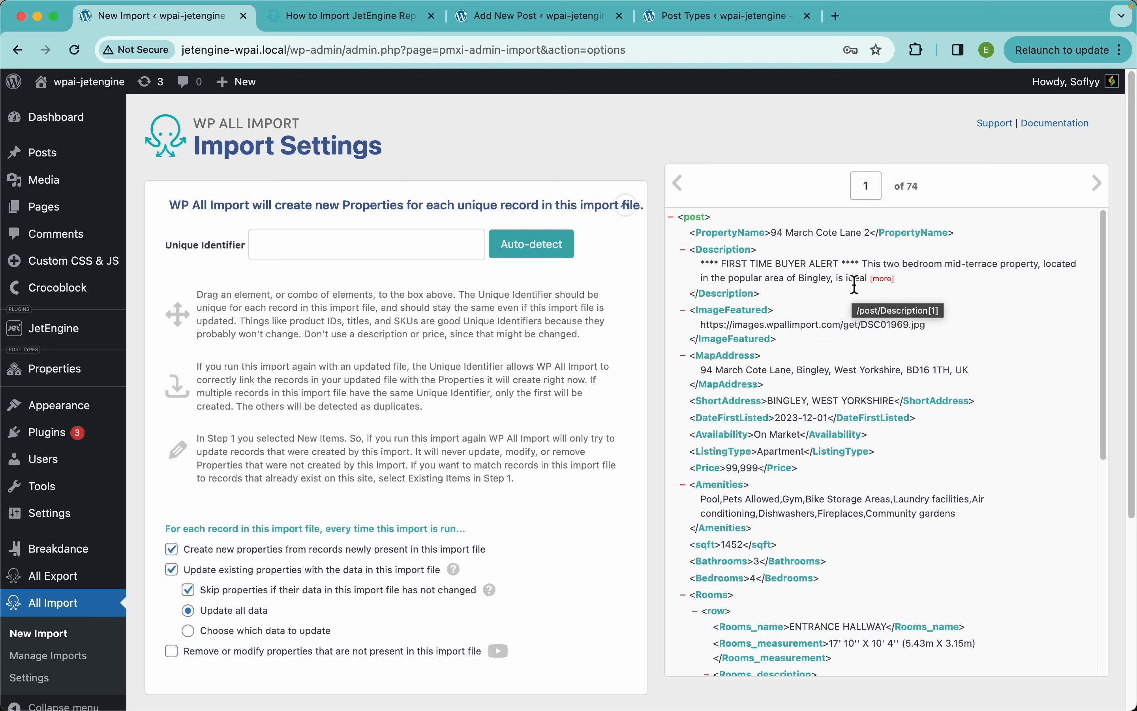
left_click(529, 247)
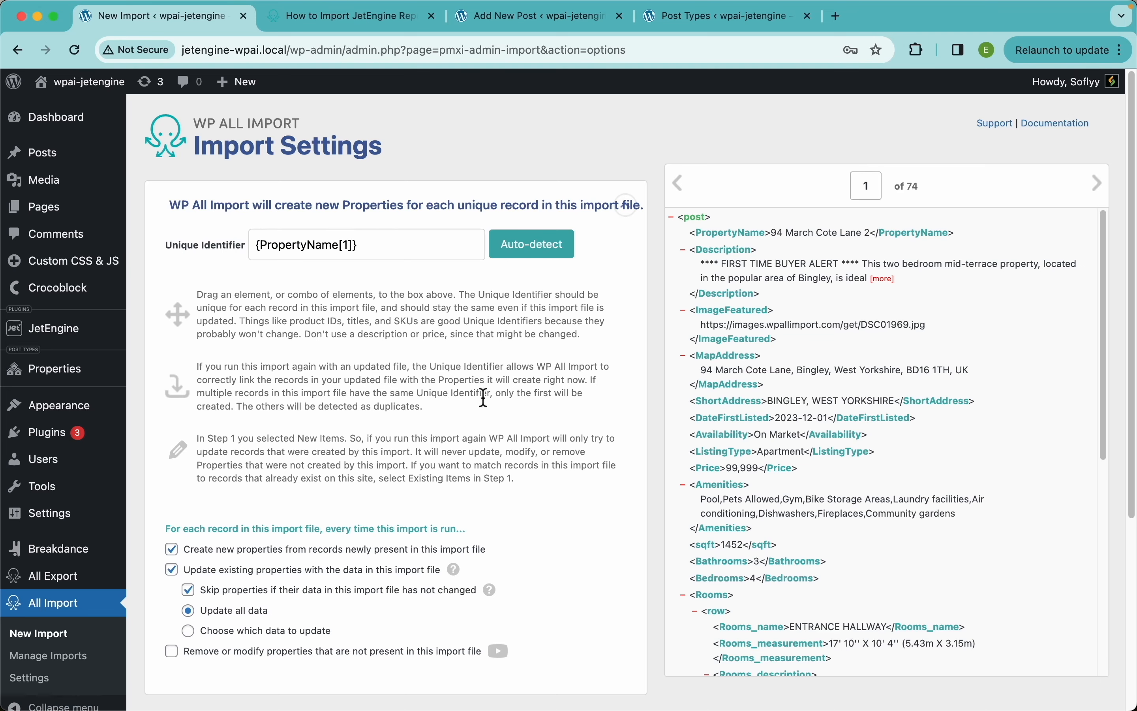
Step: Examine the options for creating new properties, updating existing ones and skipping properties whose data has not changed
scroll(482, 398, "down", 5)
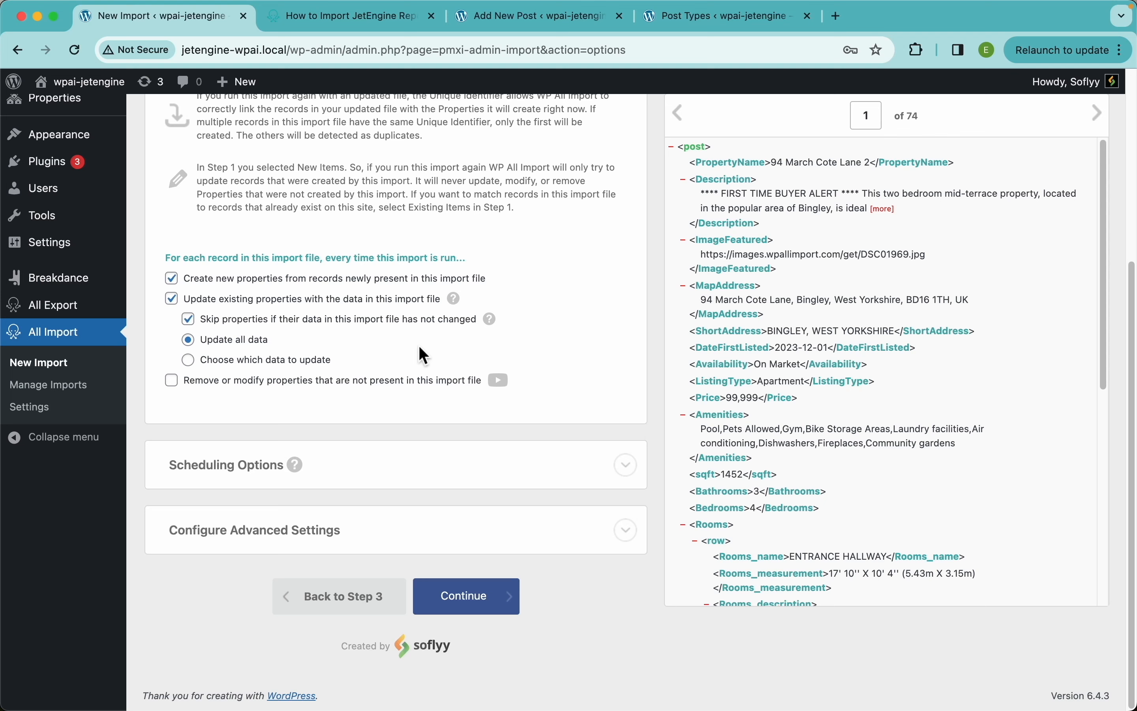
left_click_drag(517, 279, 185, 277)
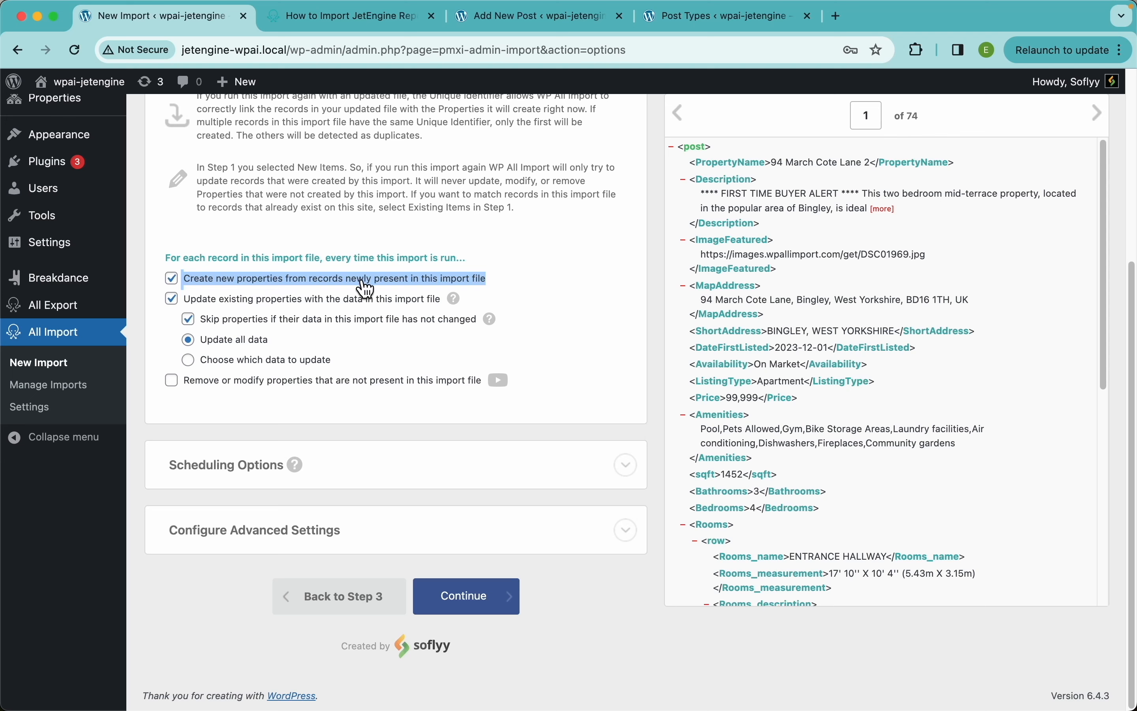
left_click(536, 274)
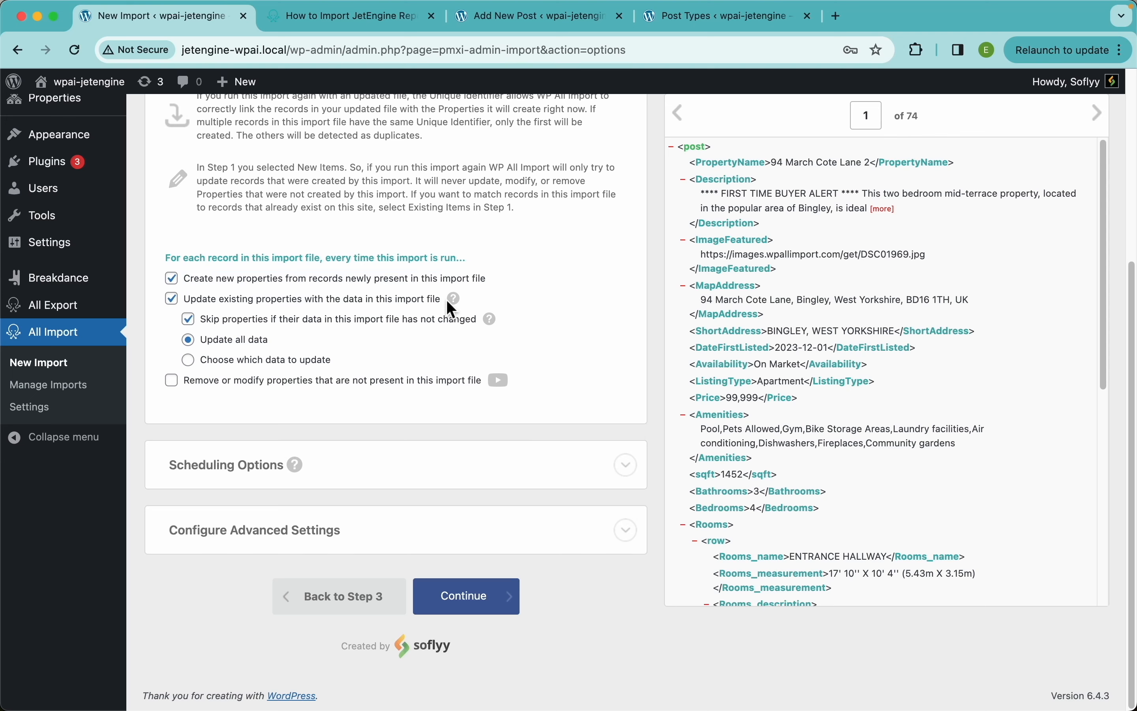
left_click_drag(447, 303, 195, 314)
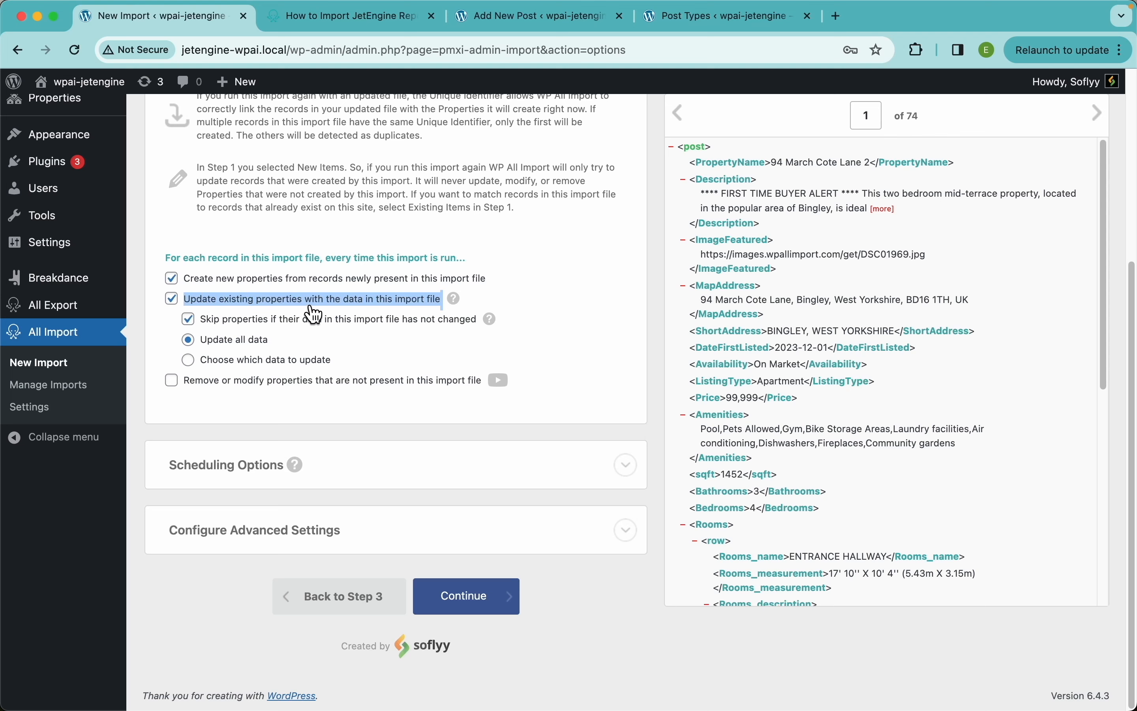
left_click(537, 302)
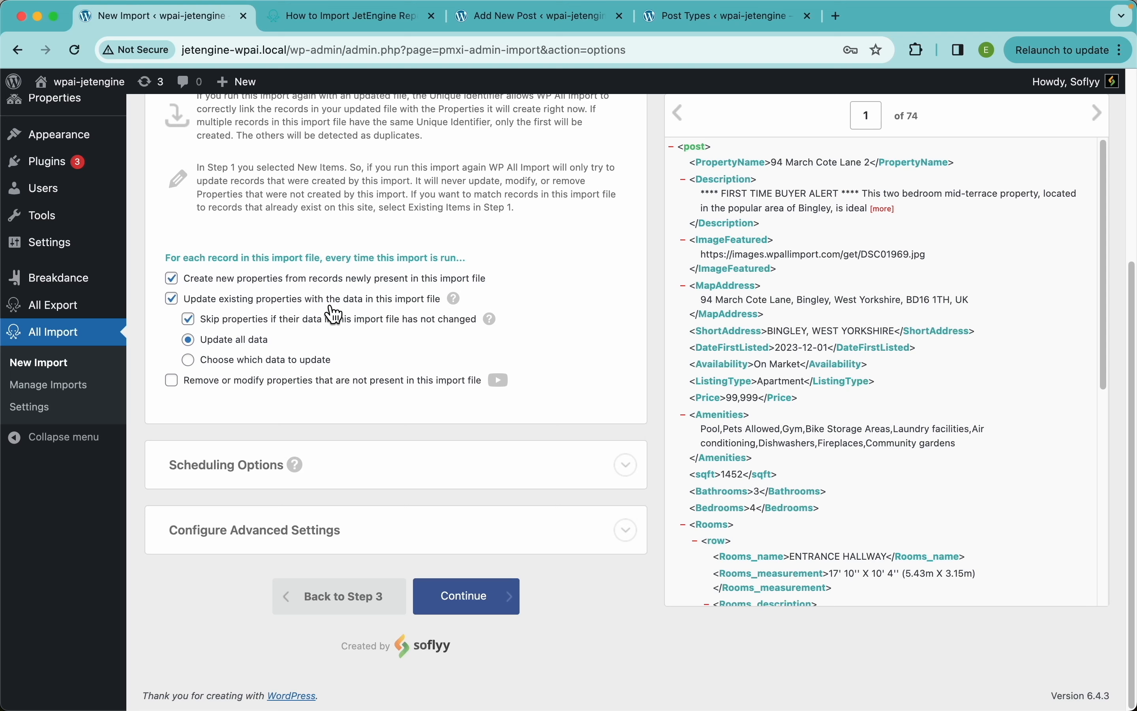
left_click_drag(481, 324, 198, 324)
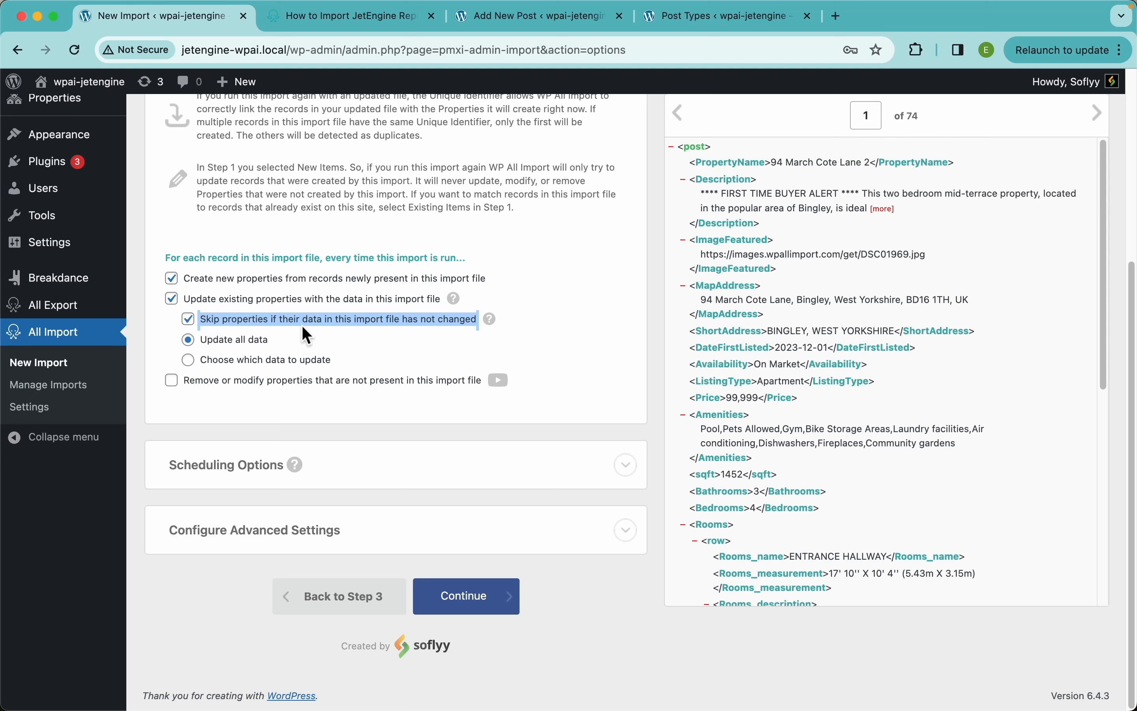
left_click(550, 308)
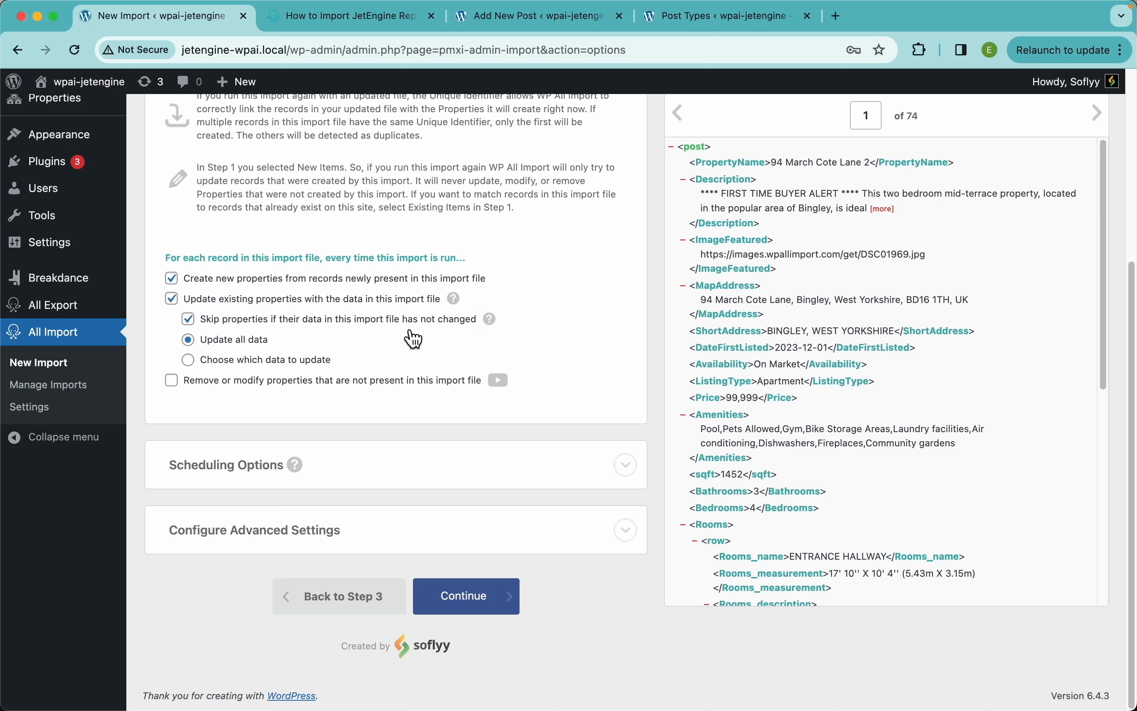
left_click(384, 324)
left_click(384, 325)
Step: Switch the update of existing properties to choosing which data to update, and review the list of selectable data
left_click(270, 361)
scroll(470, 477, "down", 2)
scroll(470, 479, "down", 8)
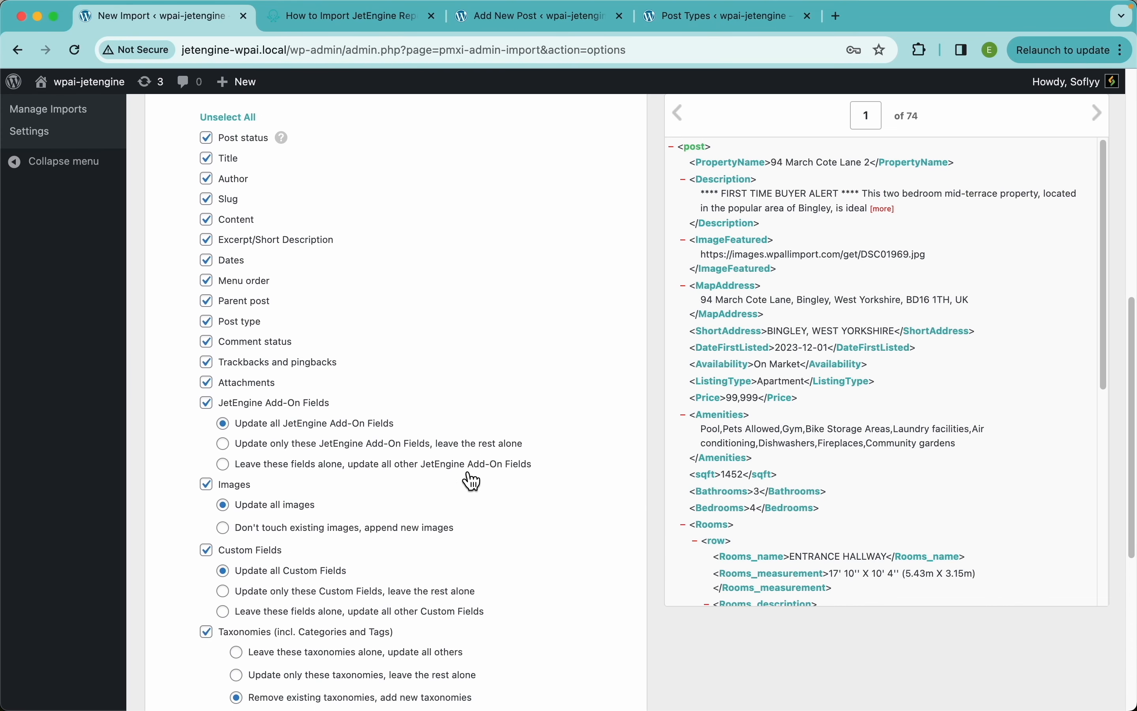
scroll(470, 478, "up", 5)
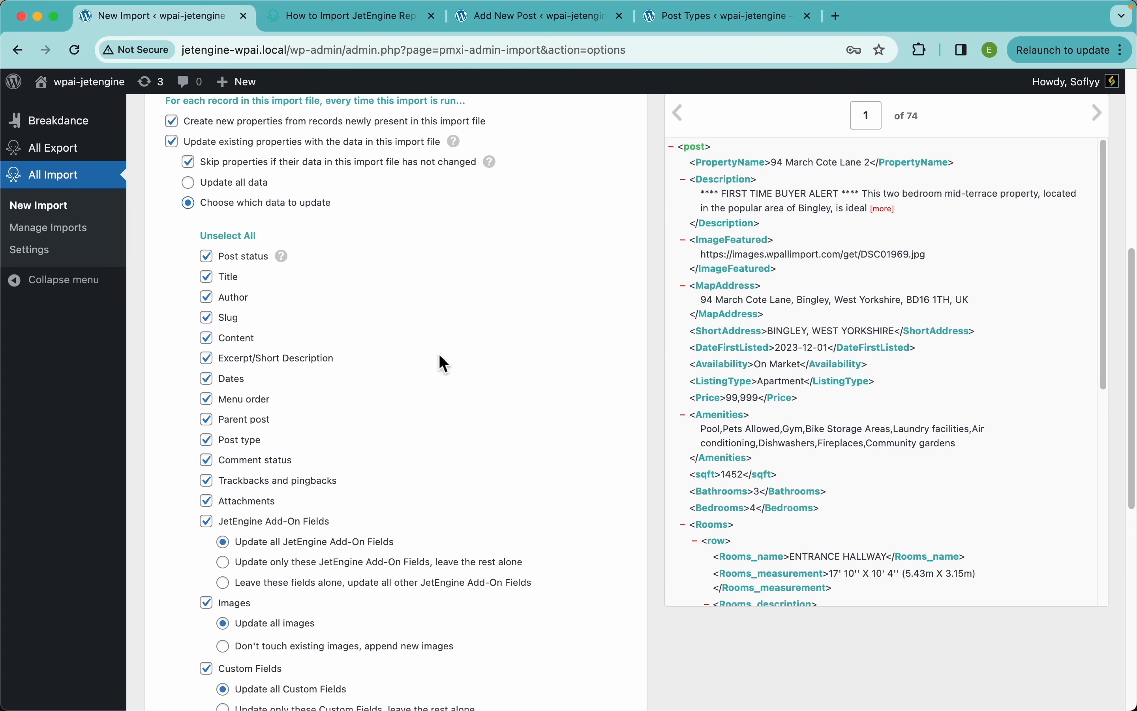
scroll(439, 356, "up", 2)
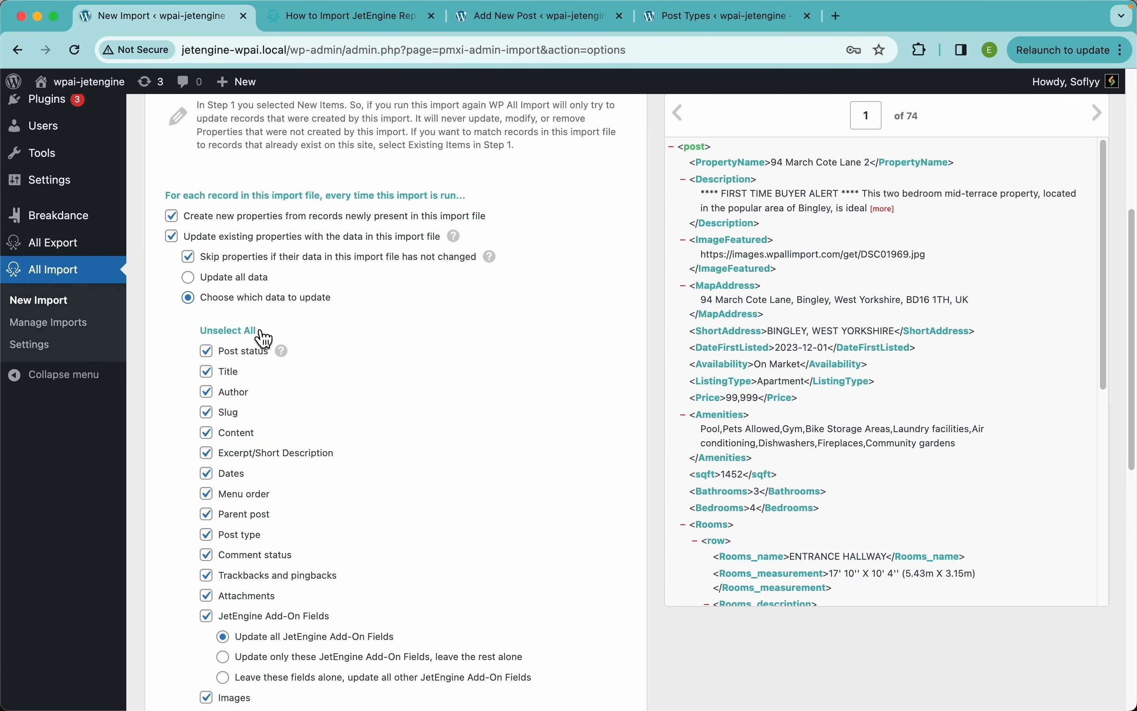
Step: Unselect all update data and enable only JetEngine Add-On Fields, restricted to the price field
left_click(242, 333)
scroll(386, 449, "down", 5)
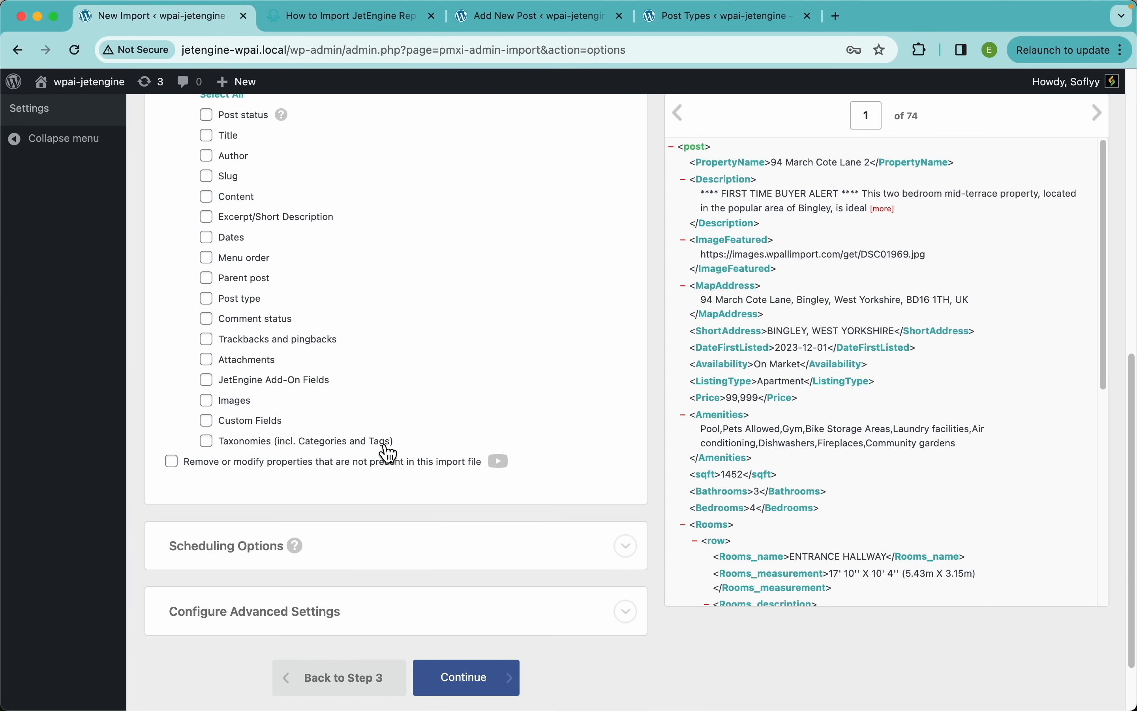
left_click(247, 383)
left_click(285, 421)
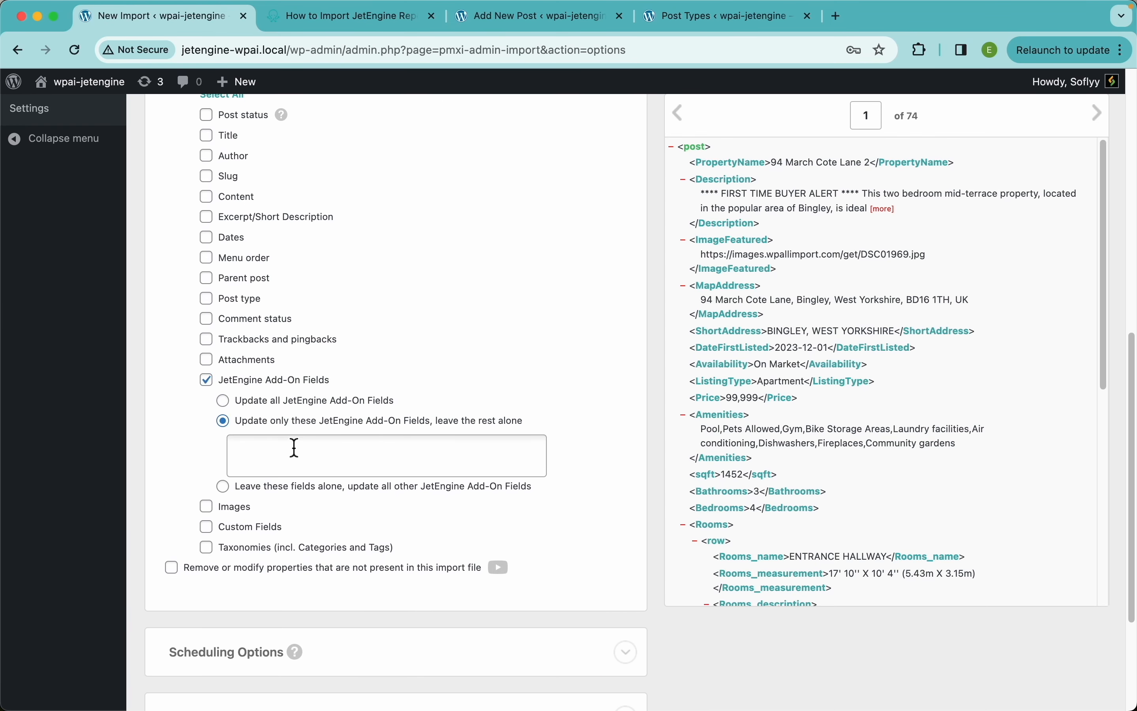
left_click(286, 455)
left_click(271, 570)
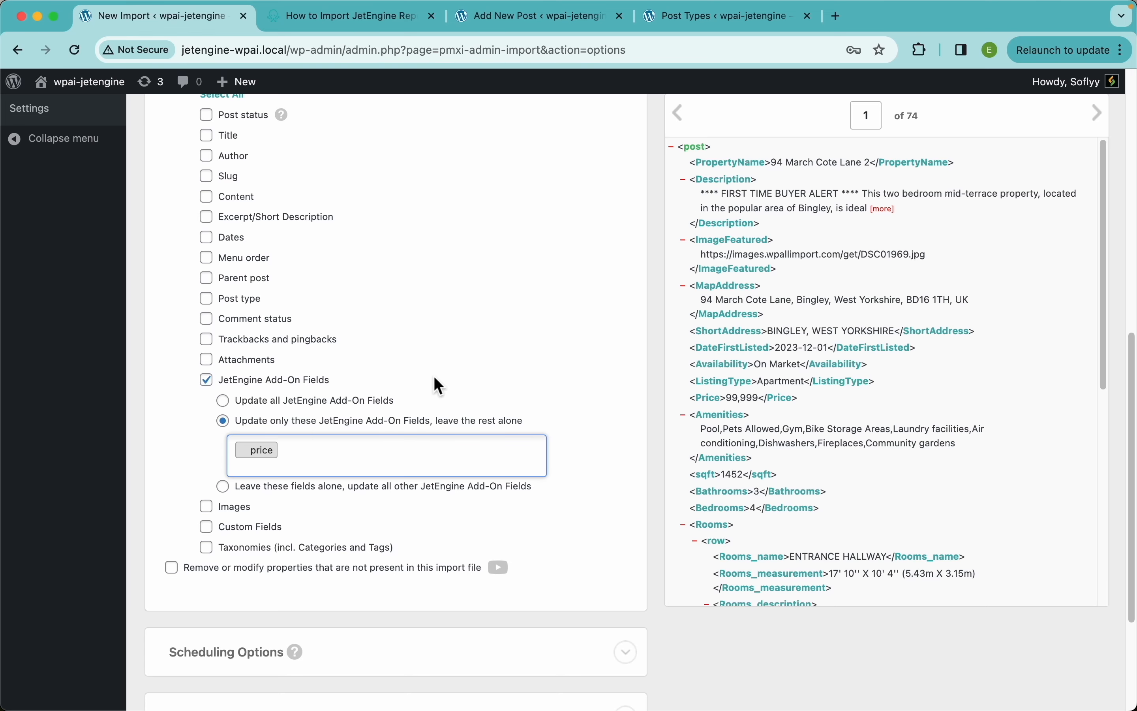
Step: Reselect all update data including all JetEngine Add-On Fields, and return existing properties to Update all data
scroll(434, 376, "up", 3)
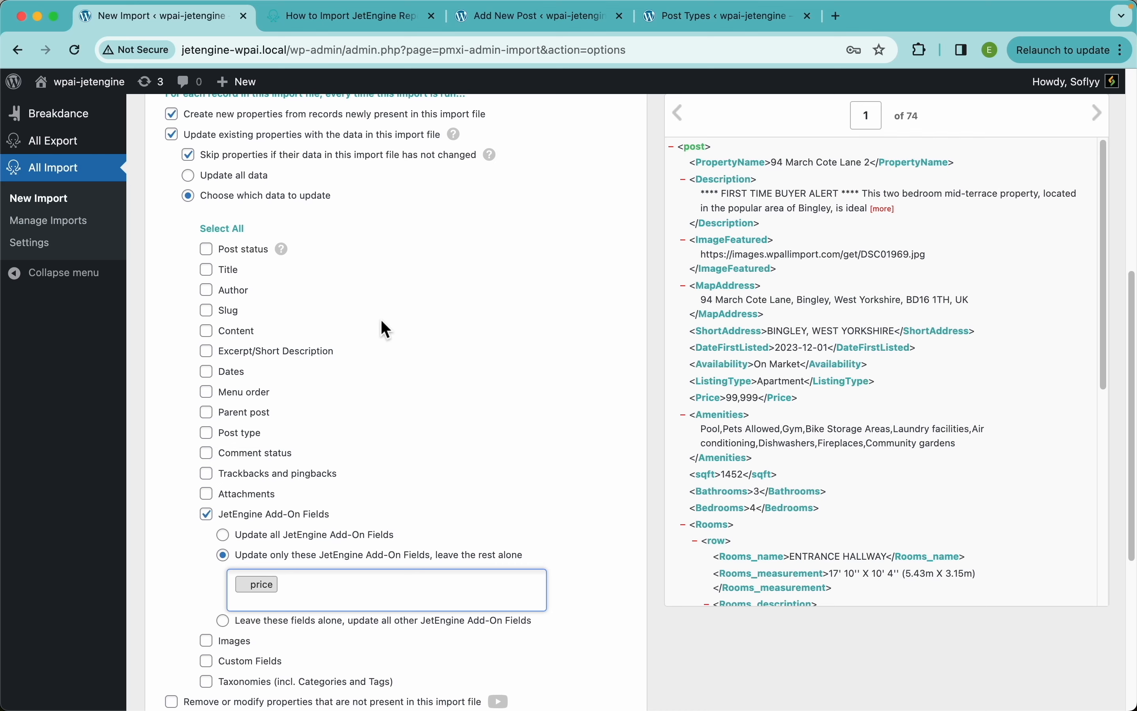
left_click(235, 229)
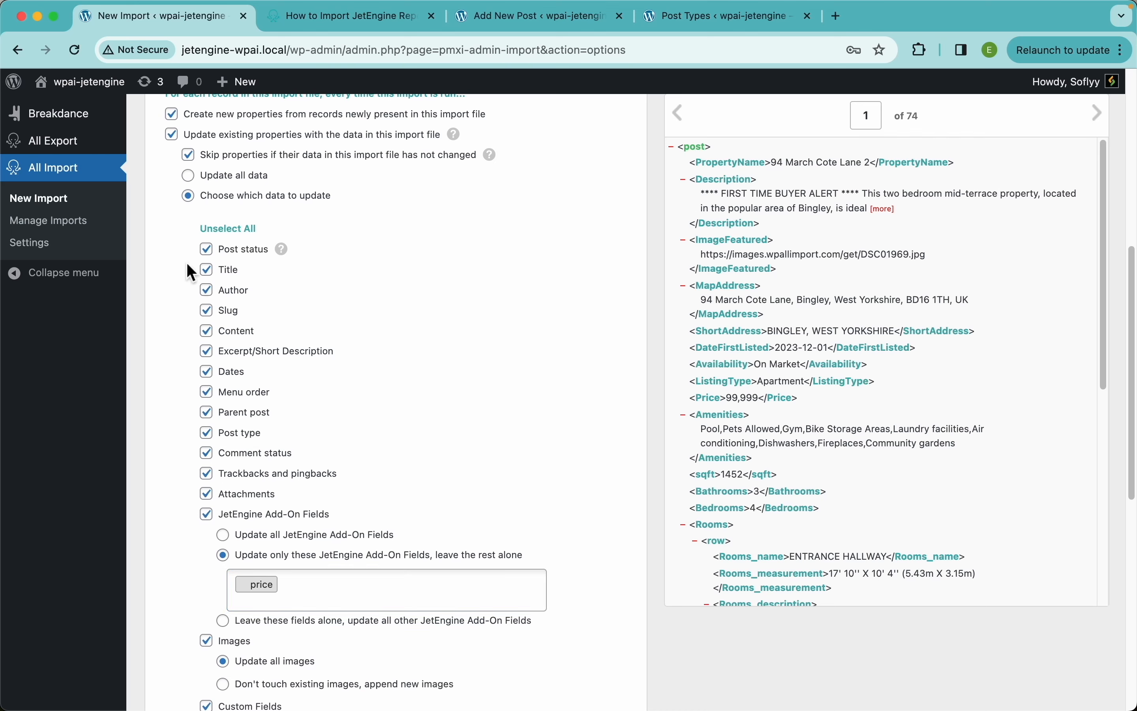
left_click(281, 536)
left_click(243, 182)
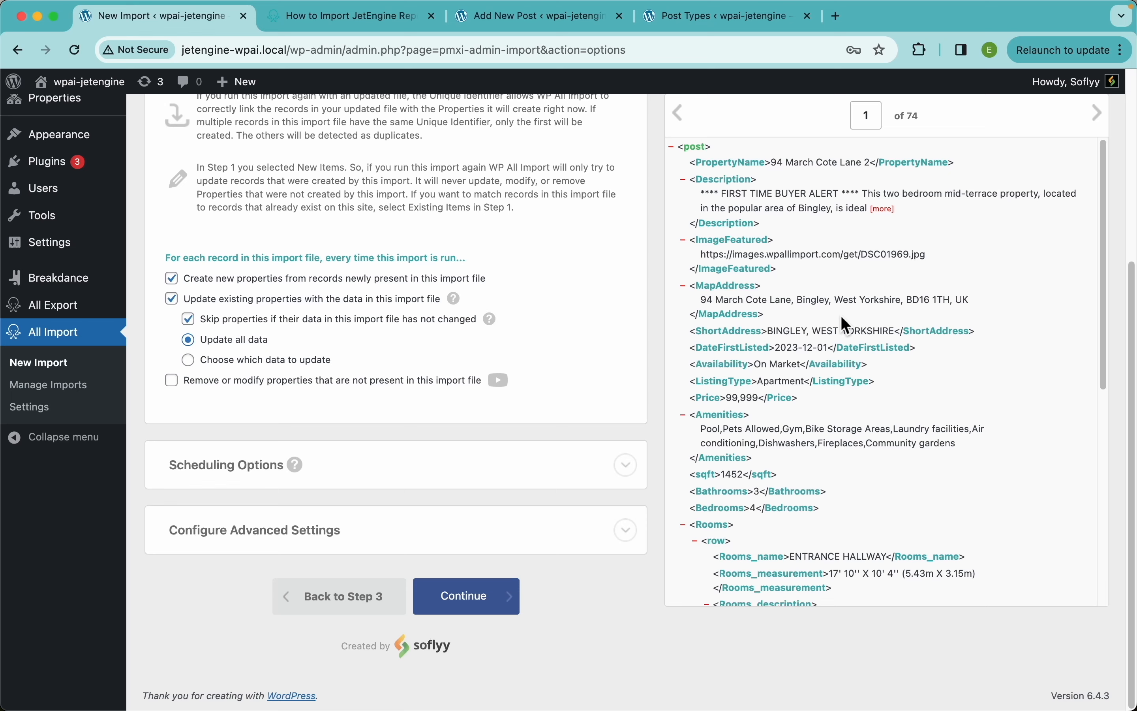
Step: Enable removing or modifying properties missing from the import file, and explore the status change and custom field alternatives to deletion
left_click(357, 382)
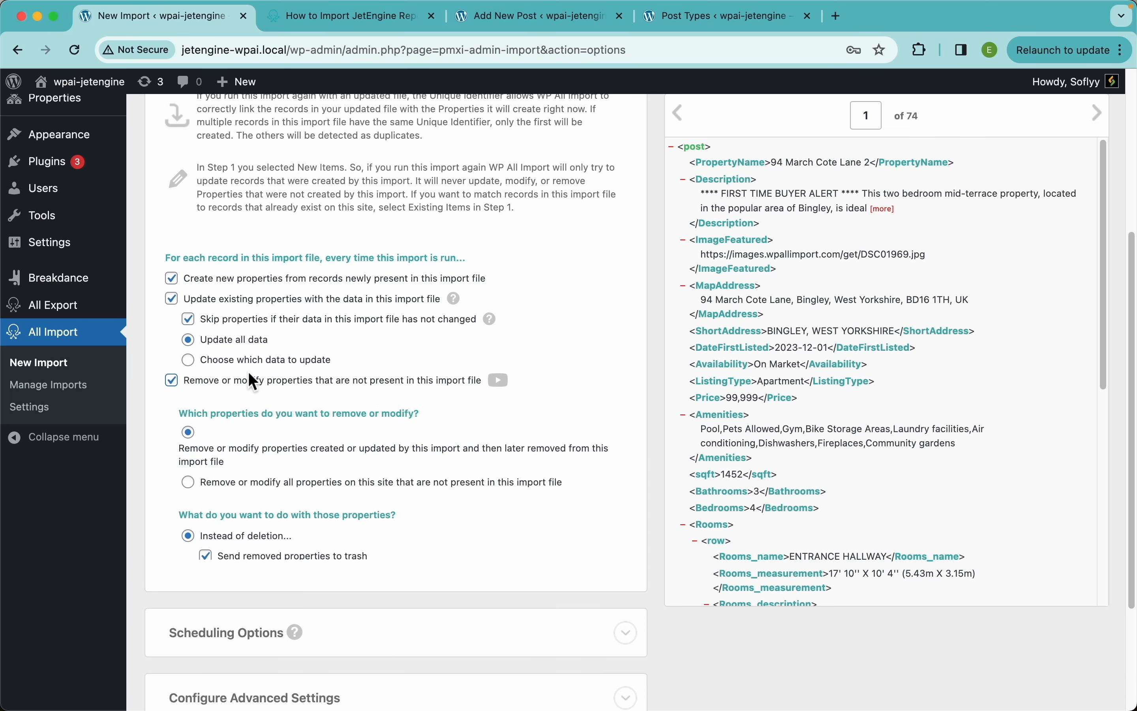
scroll(376, 385, "down", 2)
scroll(376, 386, "down", 2)
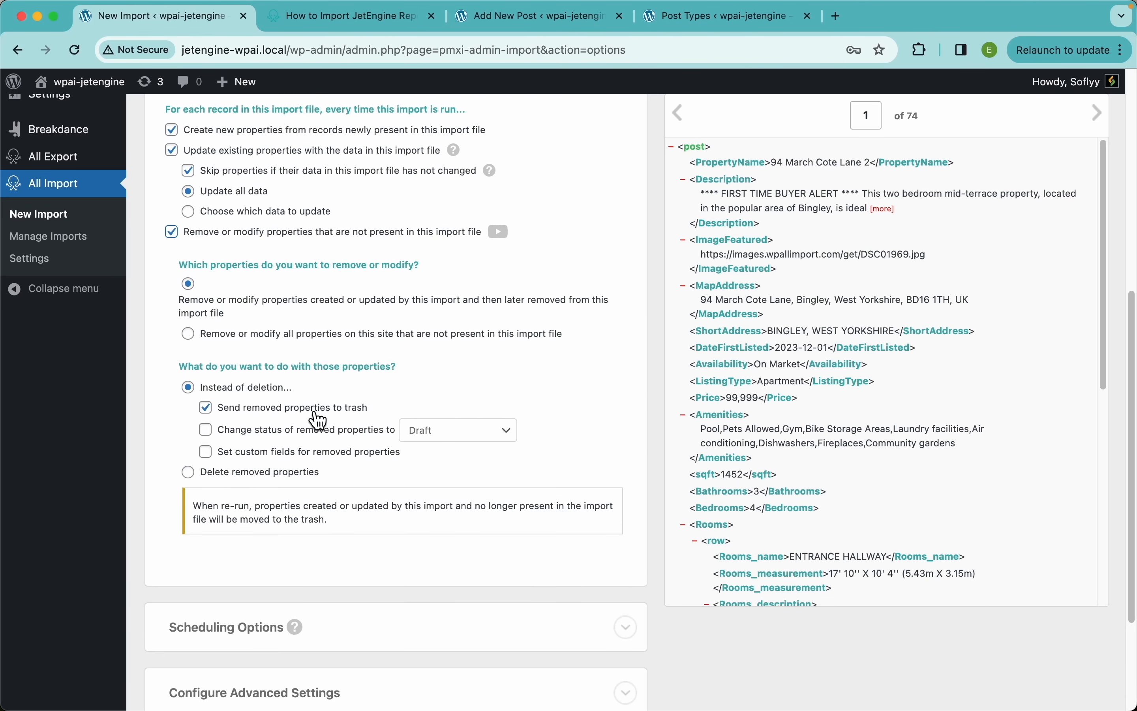
left_click(442, 435)
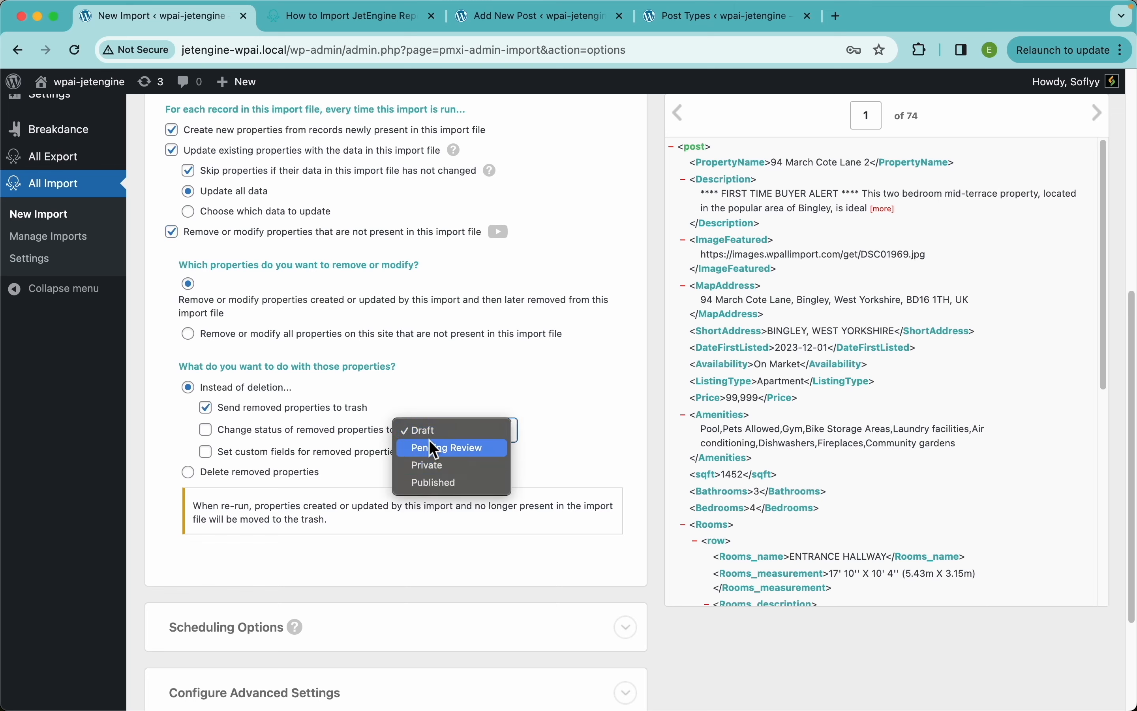
left_click(544, 413)
left_click(329, 454)
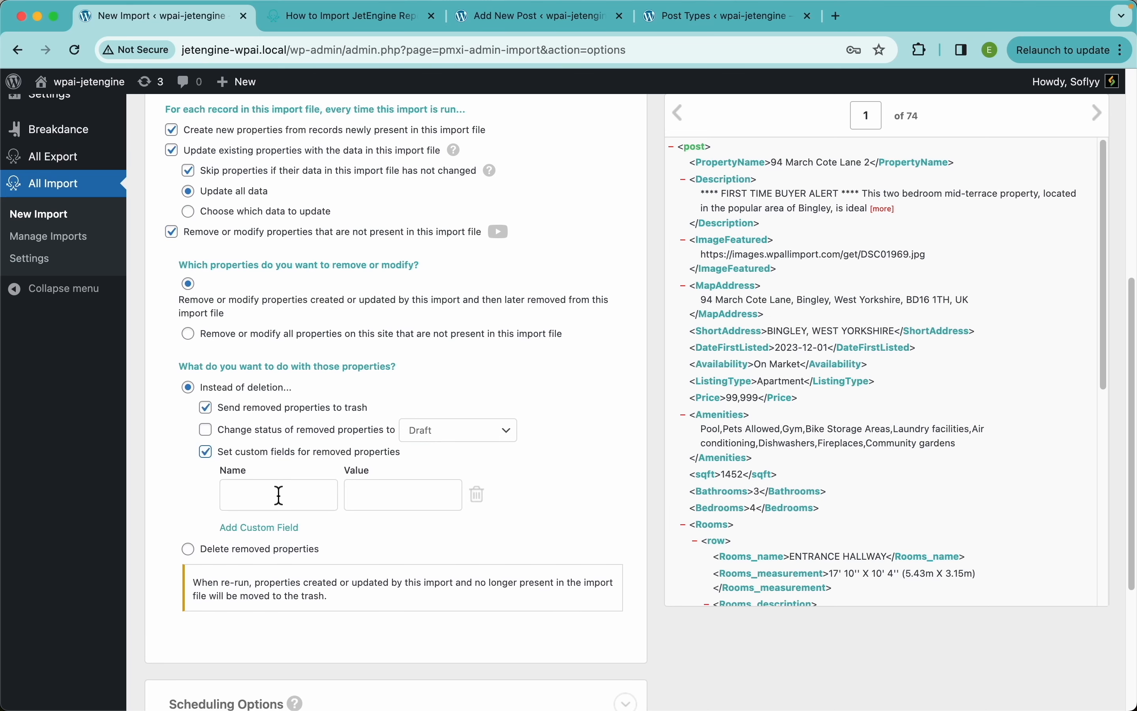
left_click(279, 494)
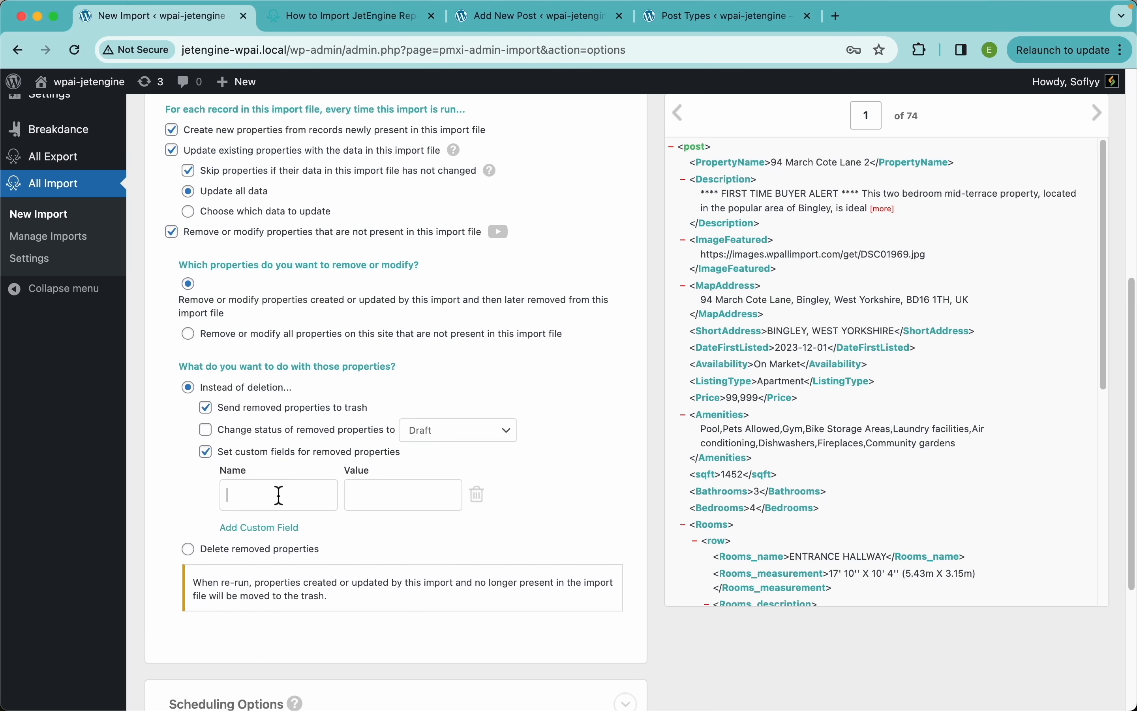
left_click(398, 502)
left_click(534, 490)
Step: Try deleting removed properties with their attached files and images, and turn off the handling of properties missing from the import file
left_click(305, 551)
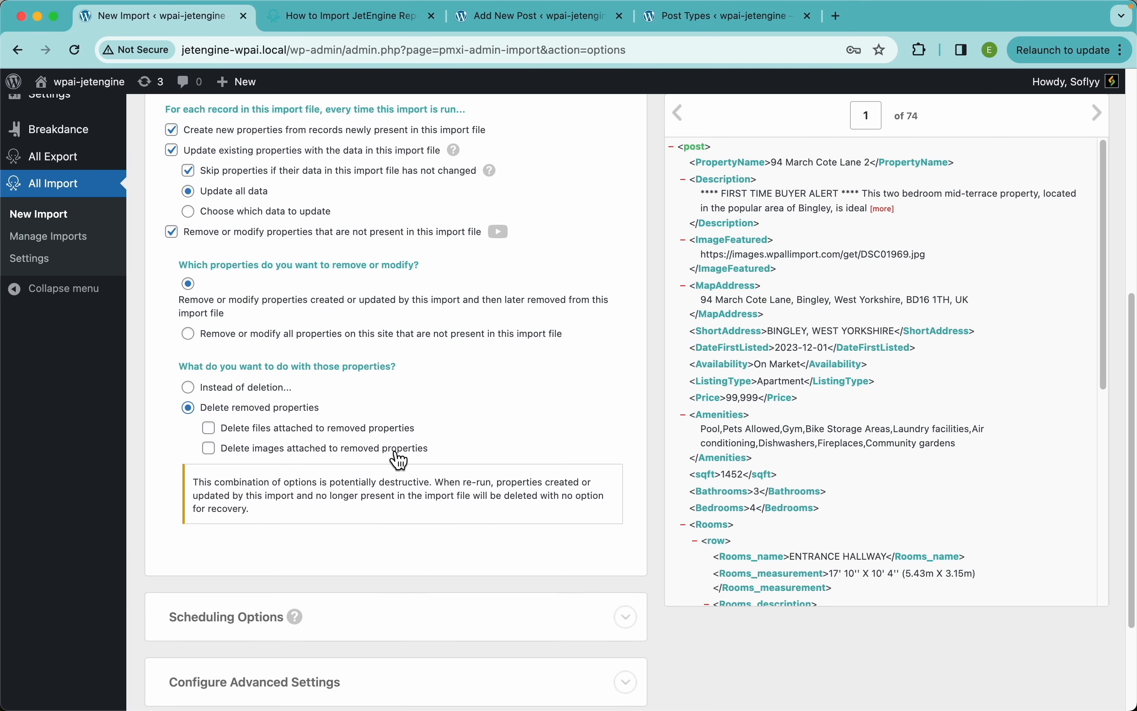
left_click(399, 455)
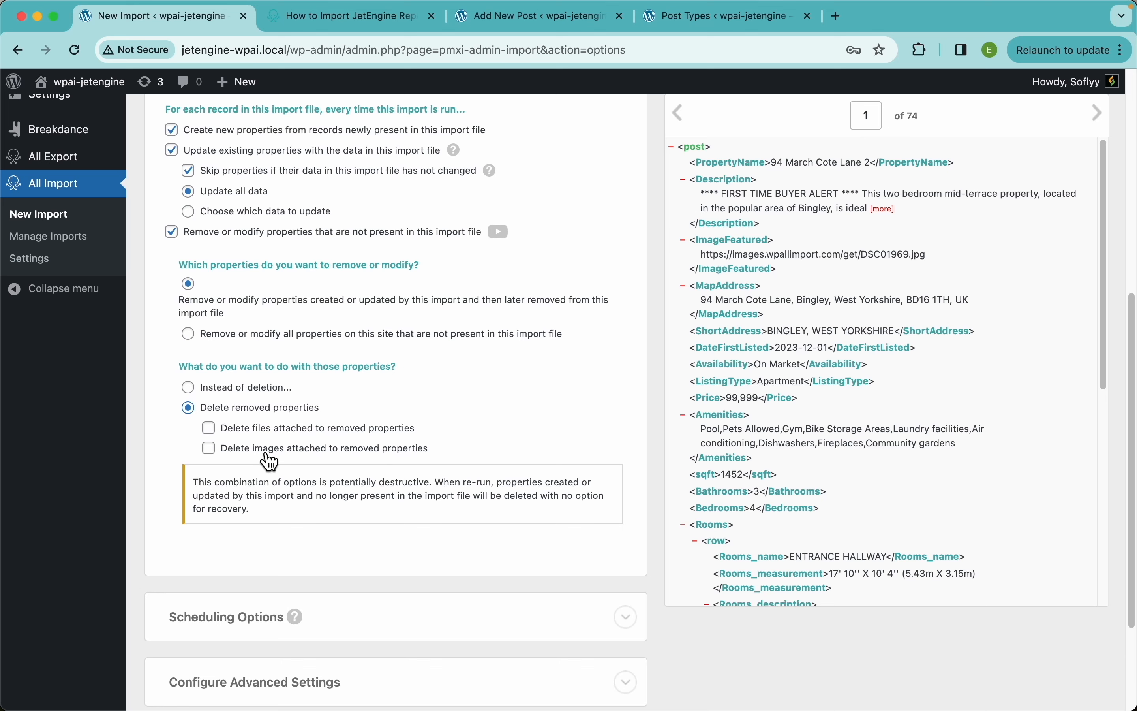
left_click(291, 435)
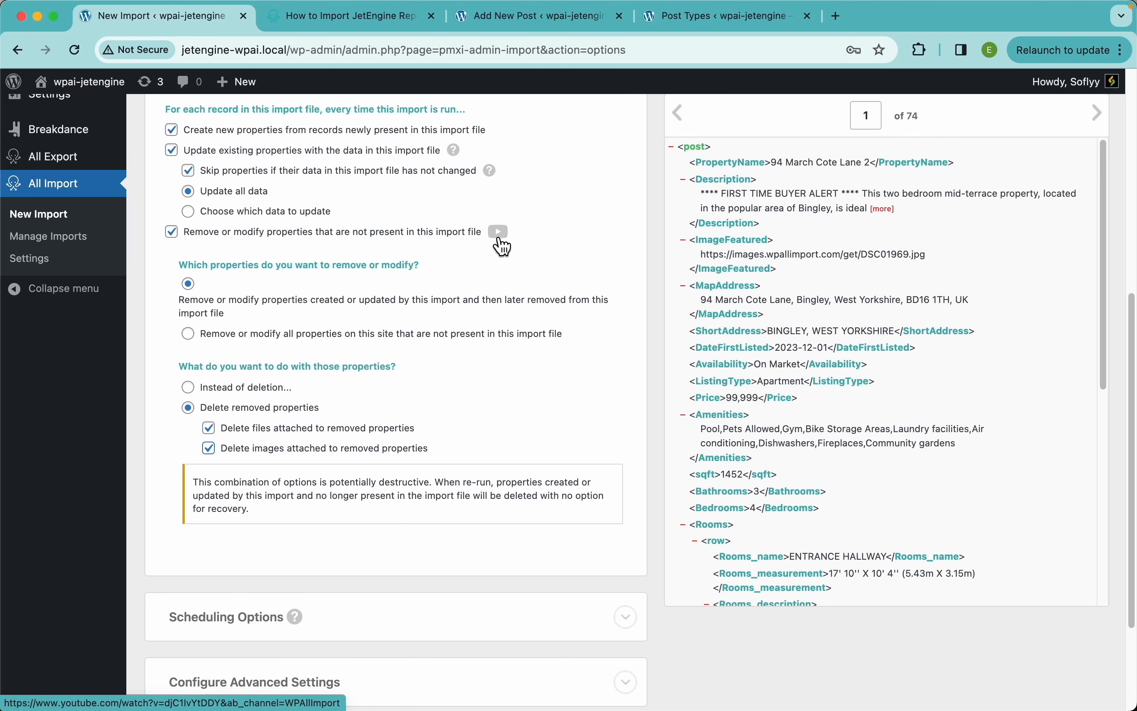
left_click(430, 239)
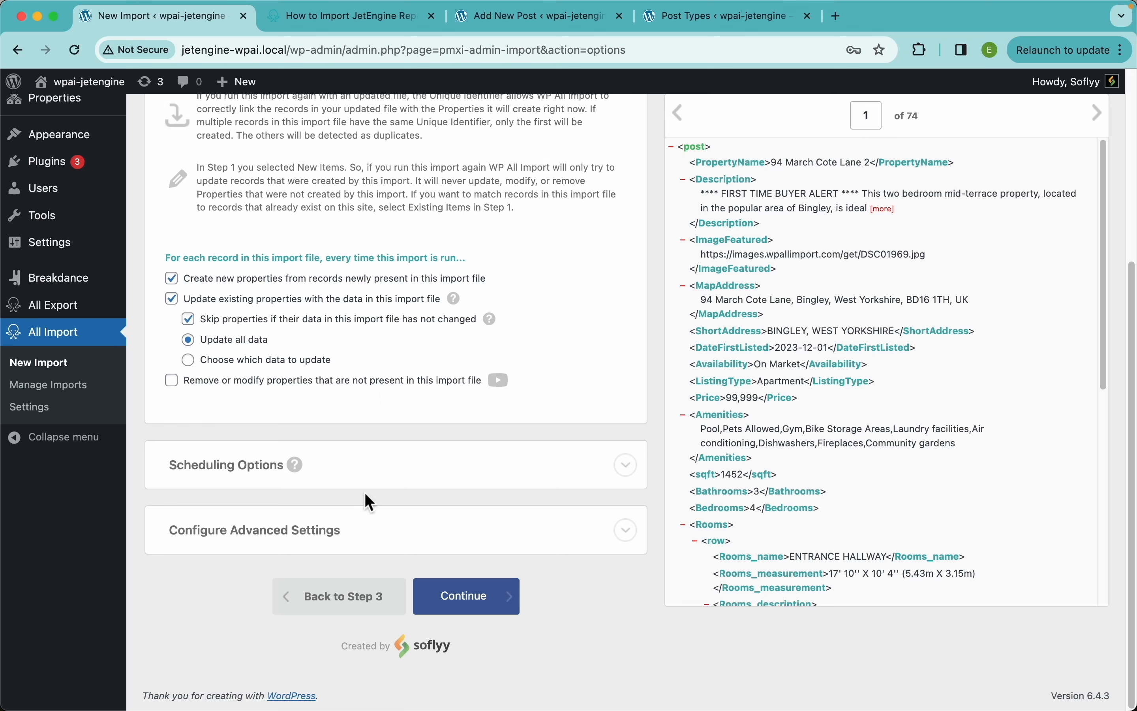
Step: Confirm and run the properties.xml import, and look through the imported records in the Properties post list
left_click(465, 597)
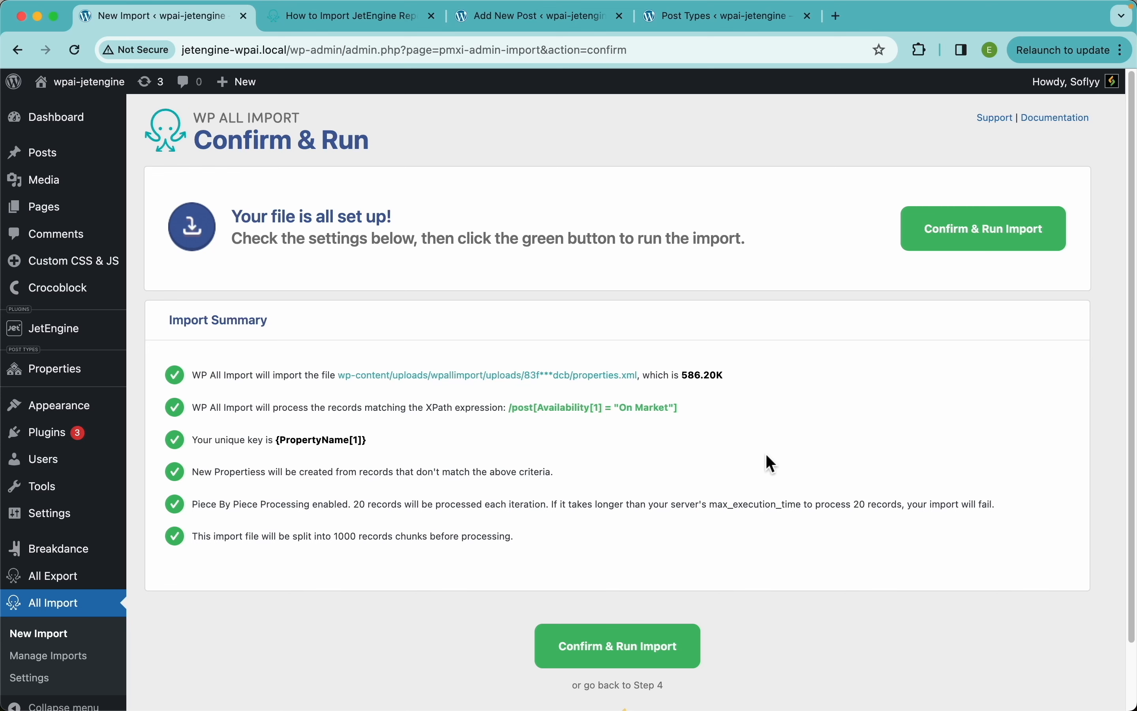
left_click(977, 246)
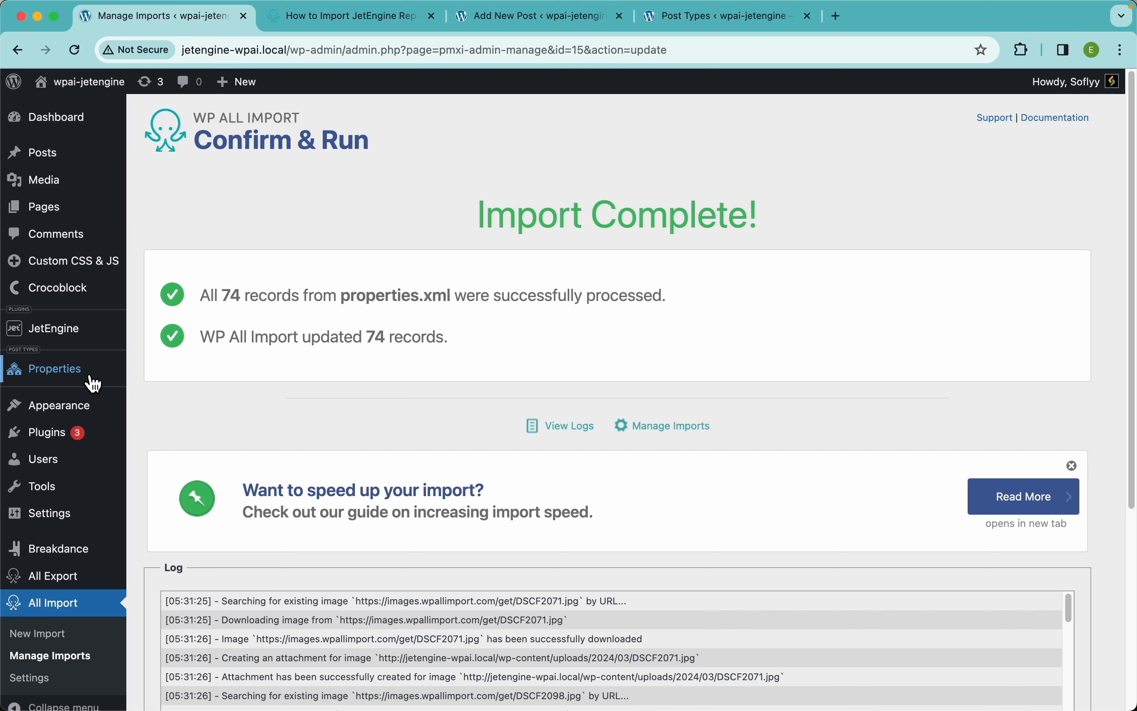
mouse_move(89, 380)
left_click(162, 374)
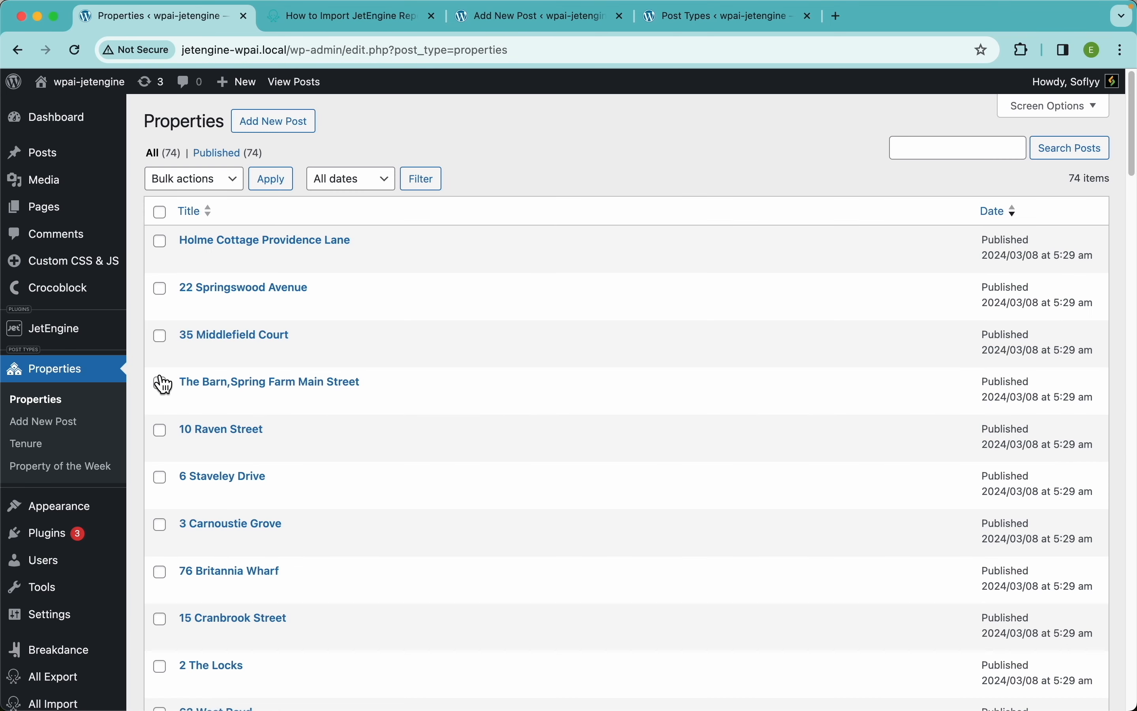
scroll(497, 475, "down", 8)
scroll(499, 476, "up", 8)
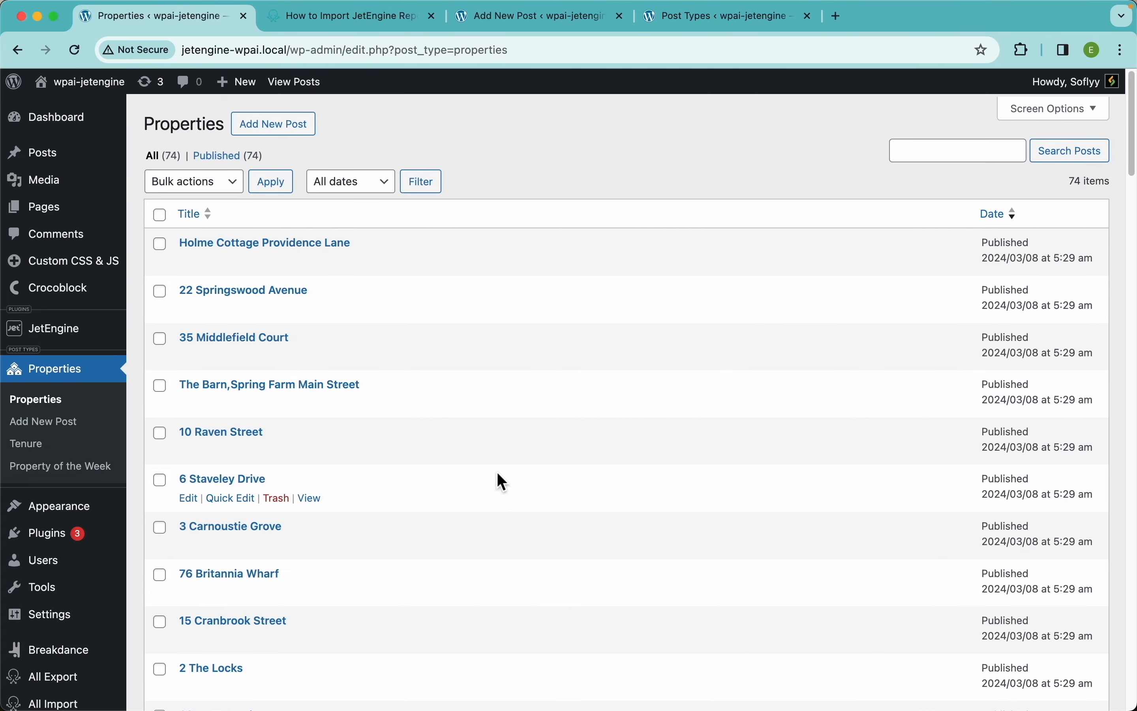
Step: Open the second property in the list and examine its description, Listing Info fields, amenities and repeated room entries
left_click(301, 293)
scroll(1013, 443, "down", 3)
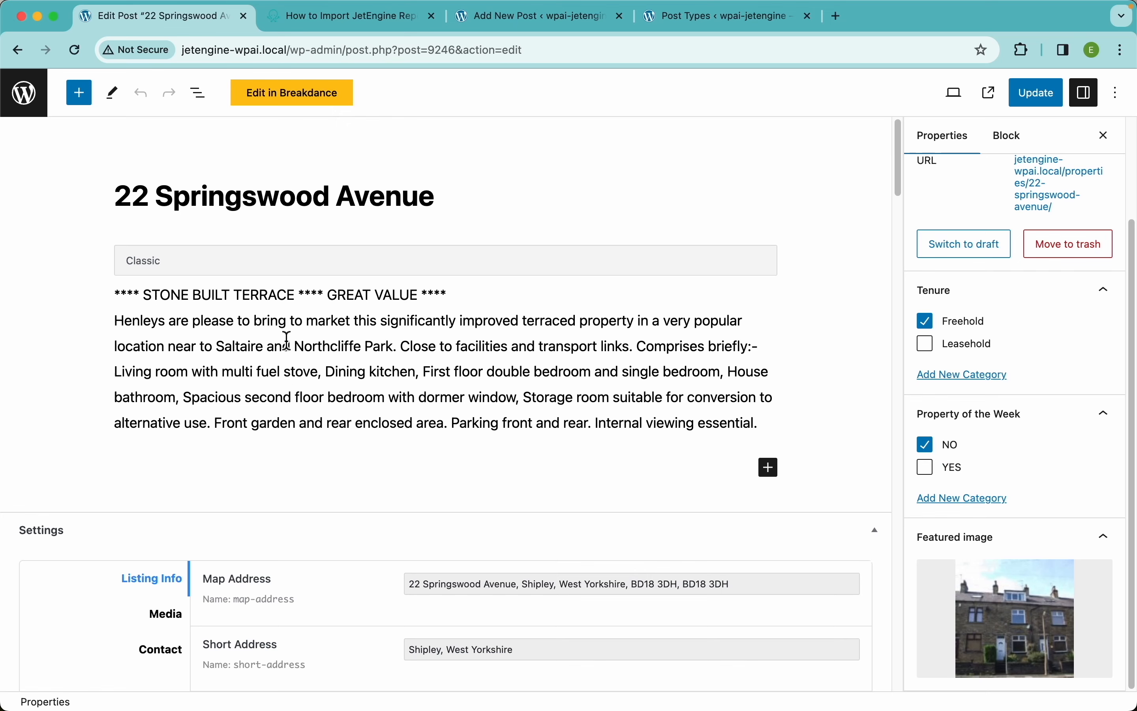
scroll(401, 383, "down", 8)
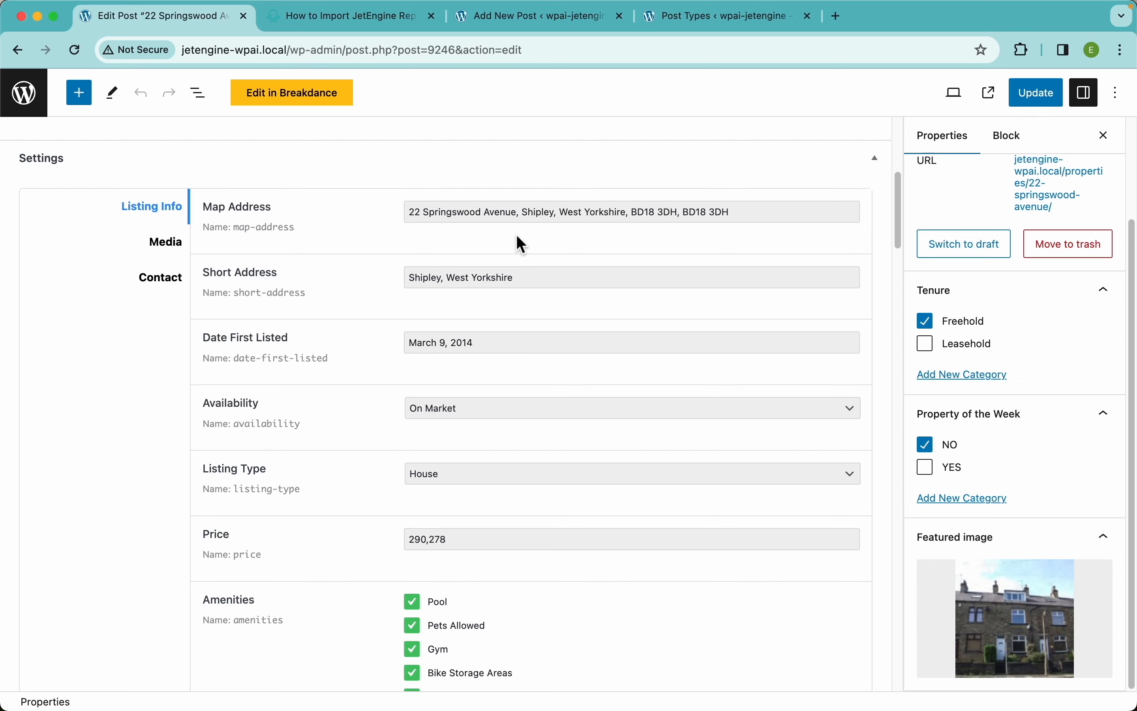
scroll(608, 449, "down", 8)
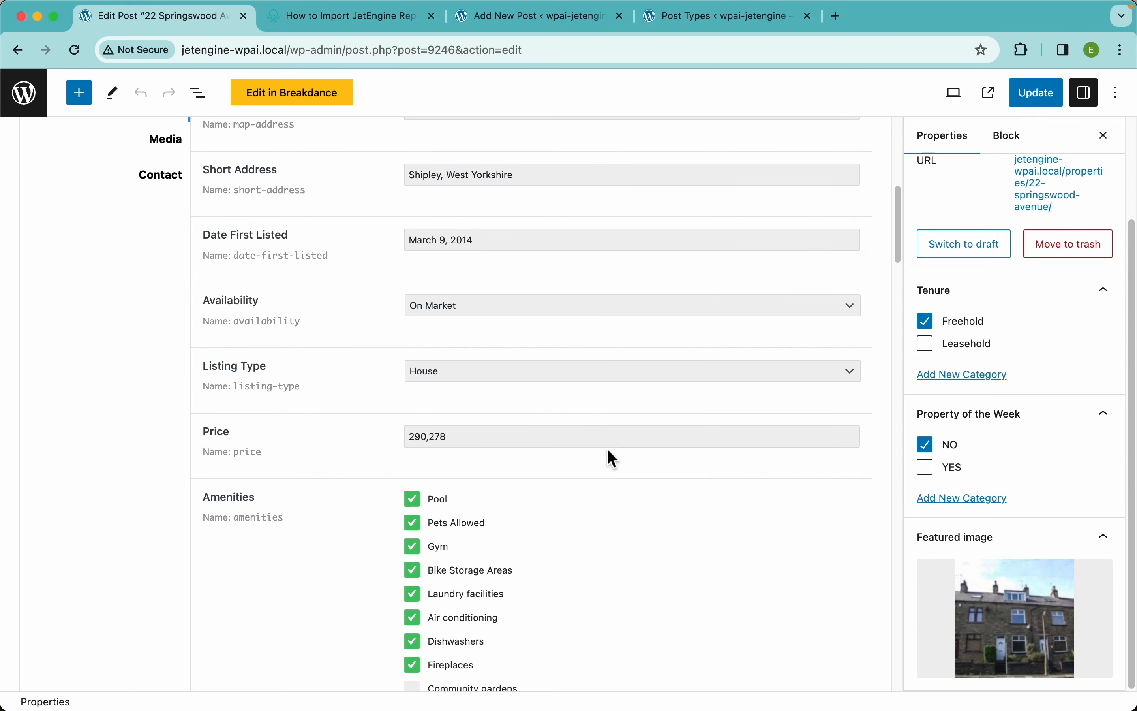
scroll(576, 293, "down", 1)
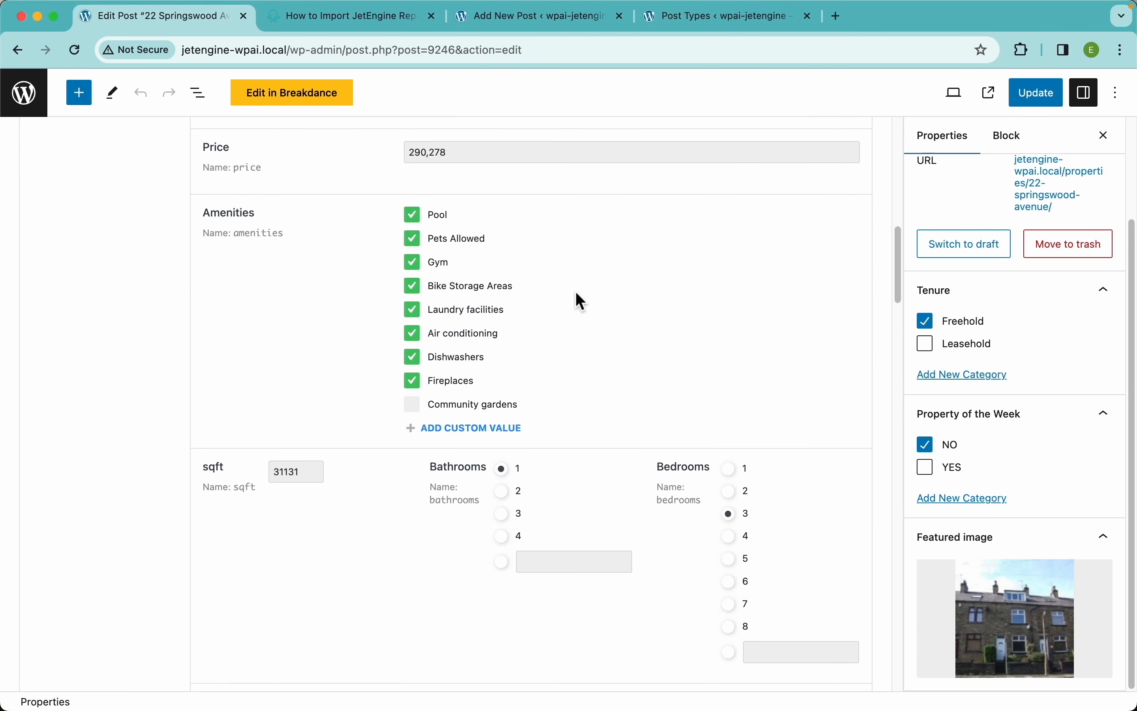
scroll(588, 315, "down", 6)
scroll(640, 397, "down", 15)
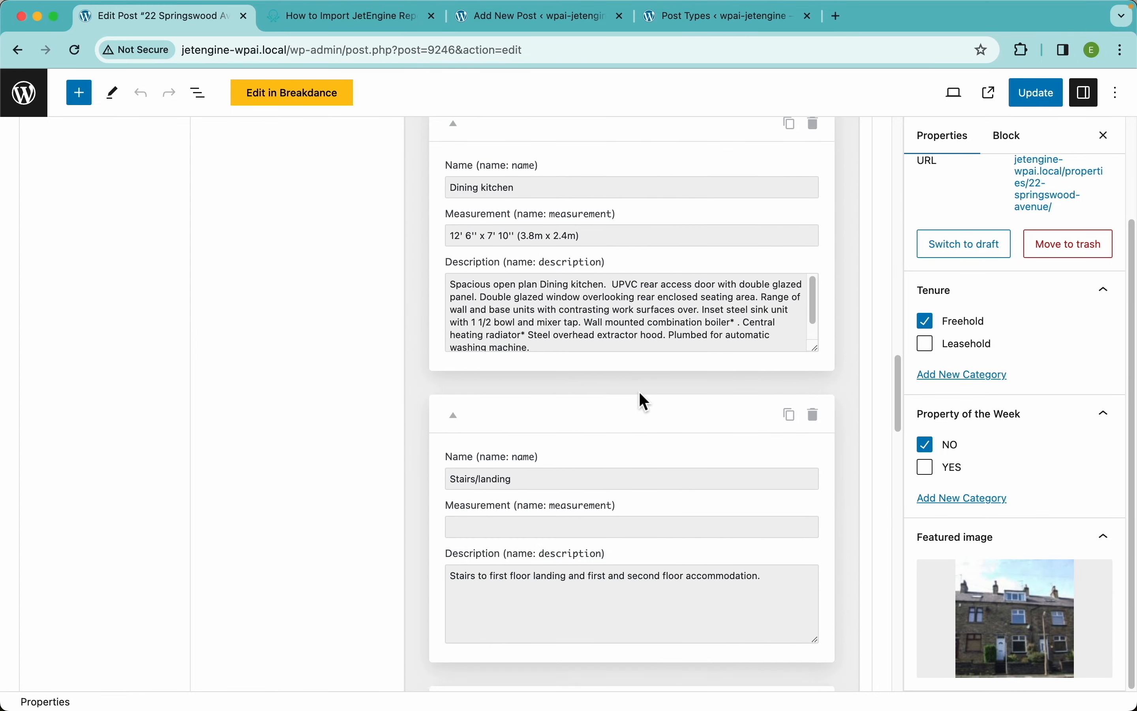
scroll(640, 395, "down", 20)
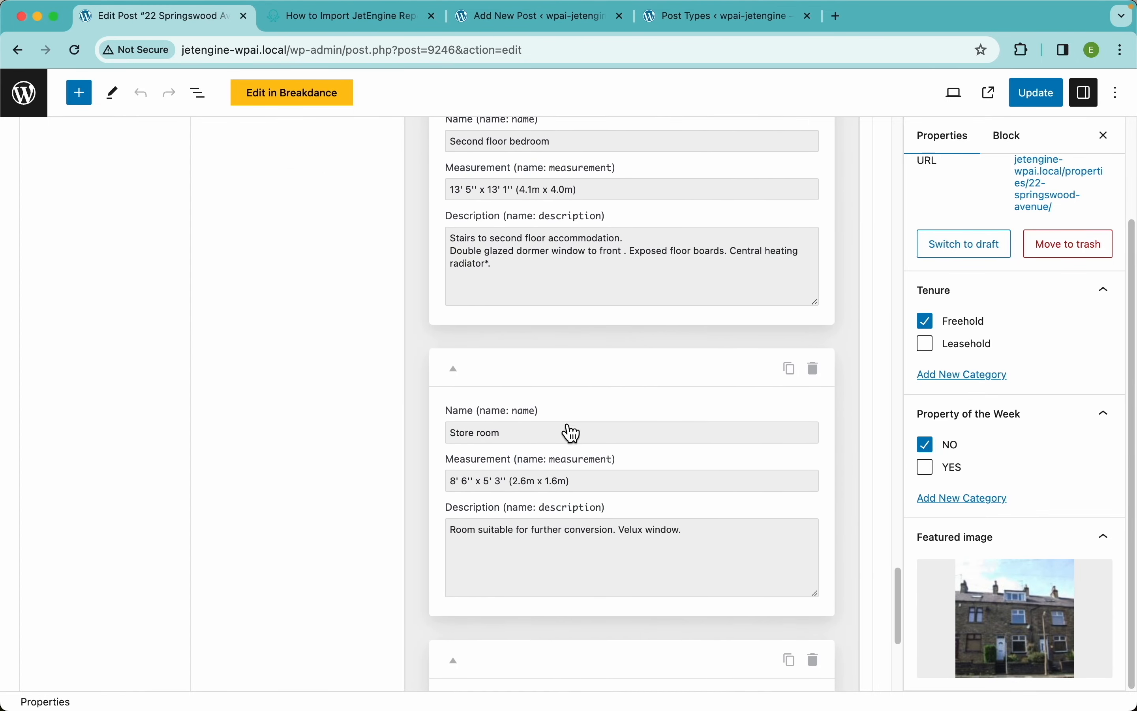
scroll(544, 378, "up", 20)
scroll(544, 377, "up", 20)
scroll(541, 376, "down", 3)
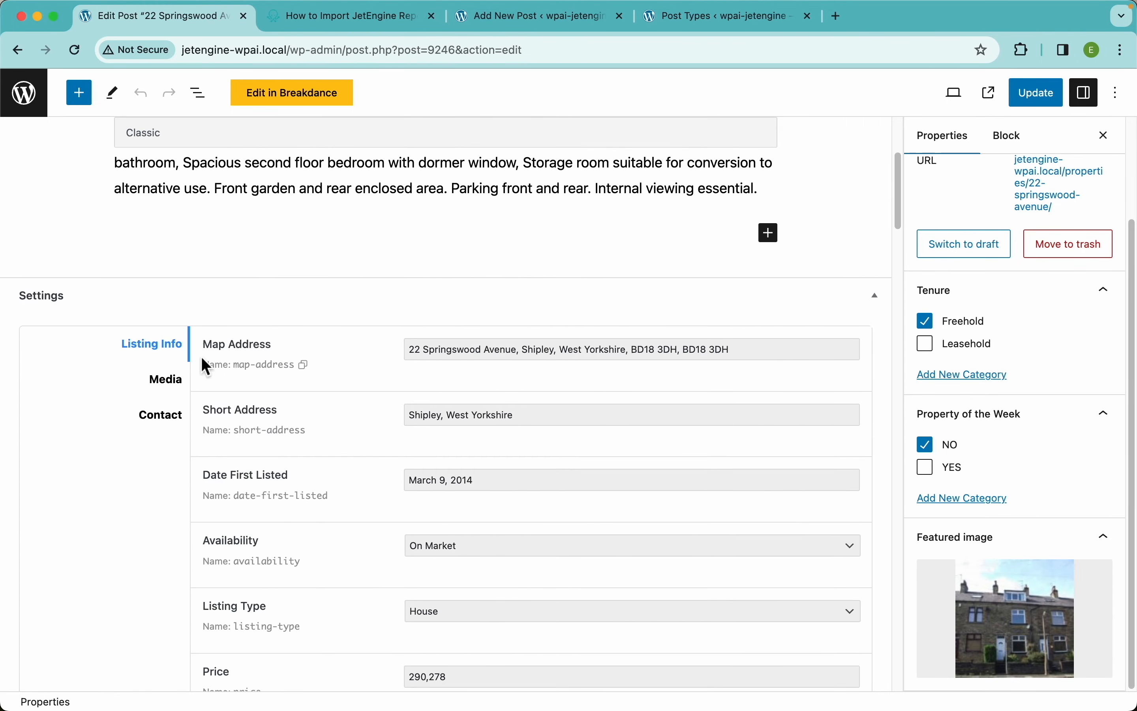
Step: Examine the property's Media gallery images and its Contact fields in the JetEngine settings
left_click(177, 388)
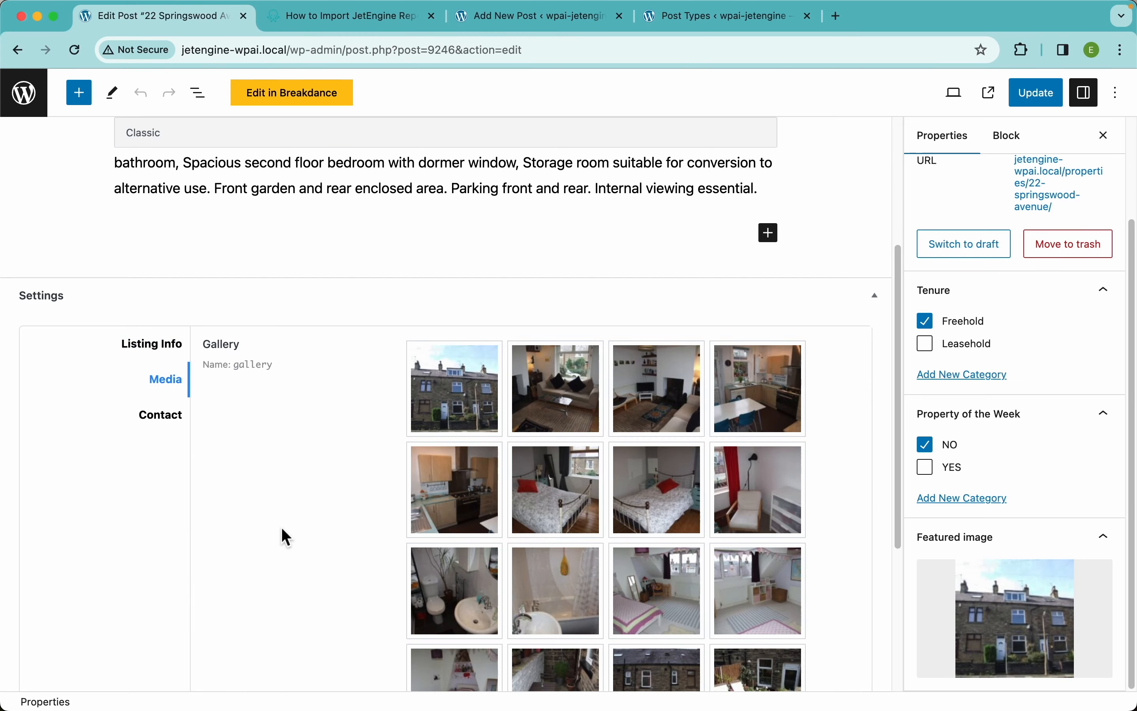
scroll(287, 536, "down", 5)
scroll(261, 515, "up", 5)
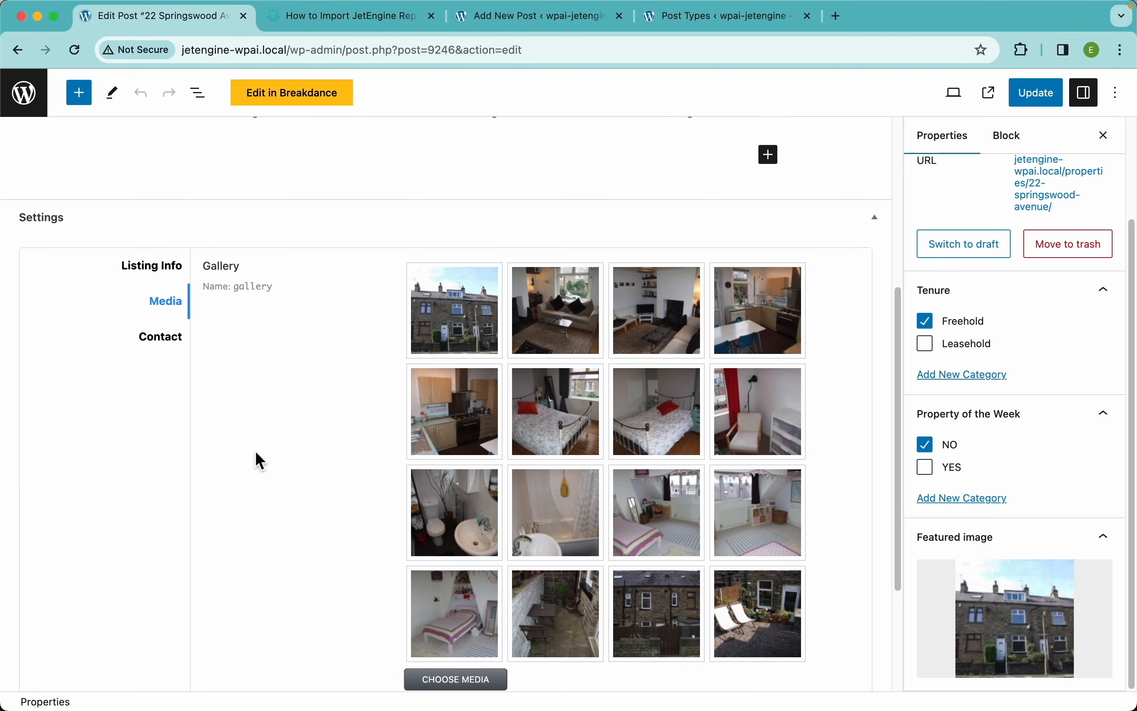
left_click(162, 356)
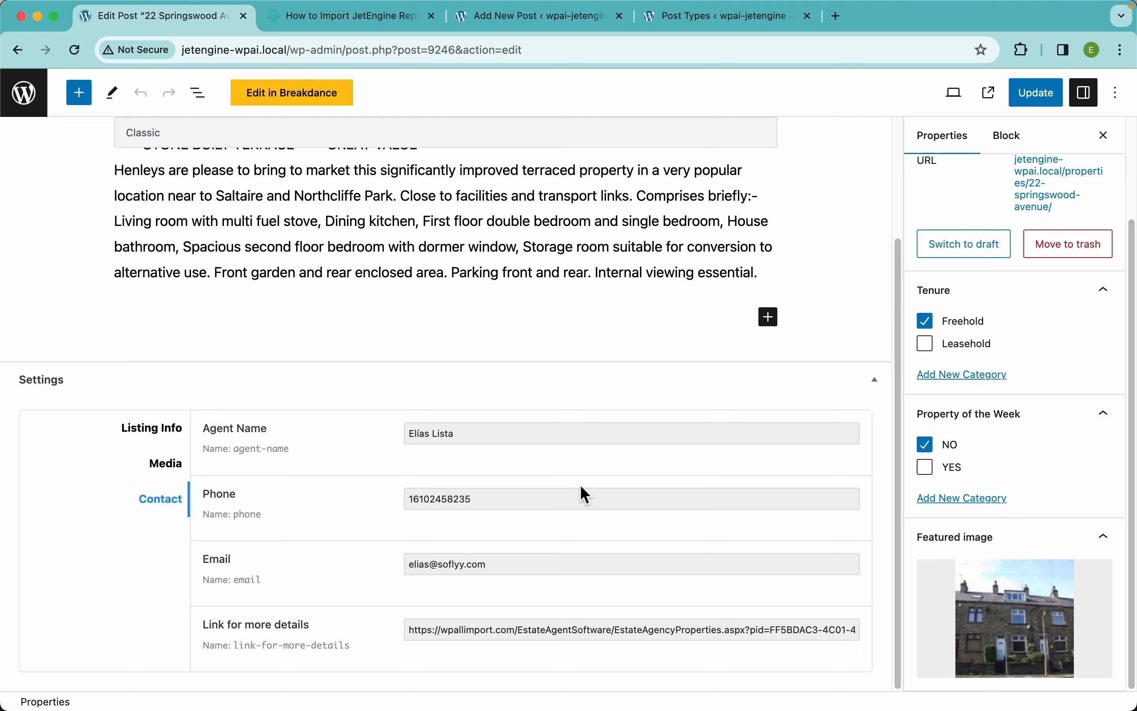
scroll(616, 406, "up", 3)
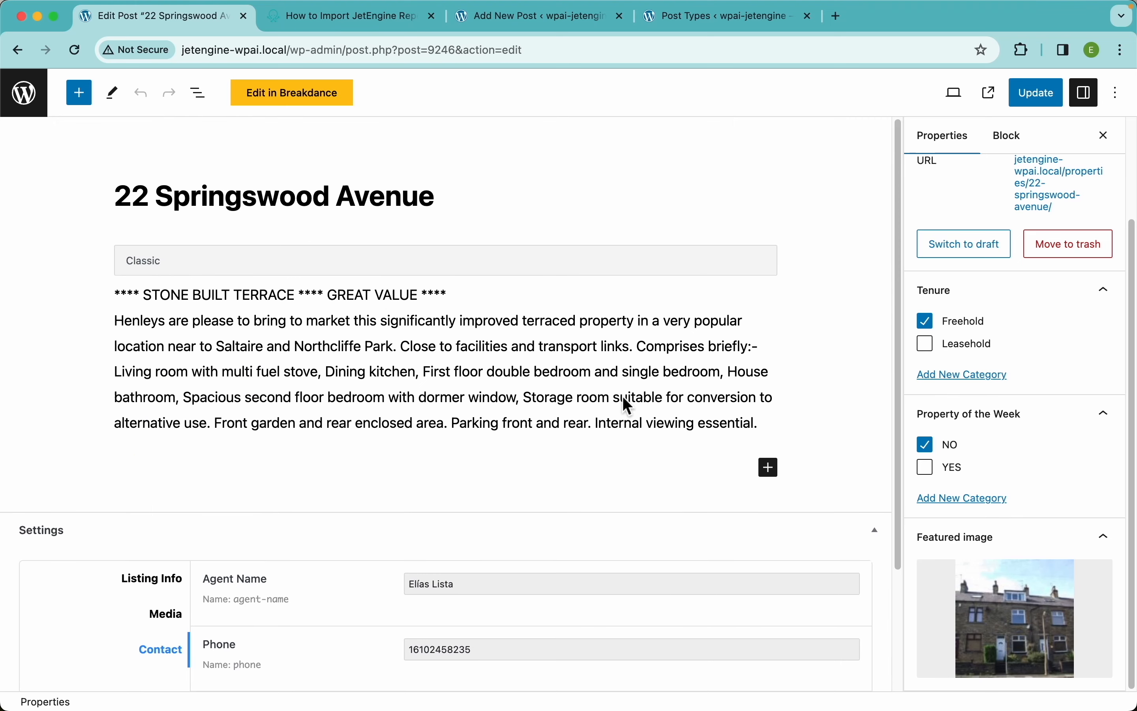
Step: View the property's front-end page, browse several gallery photos in the enlarged viewer and close it
left_click(991, 94)
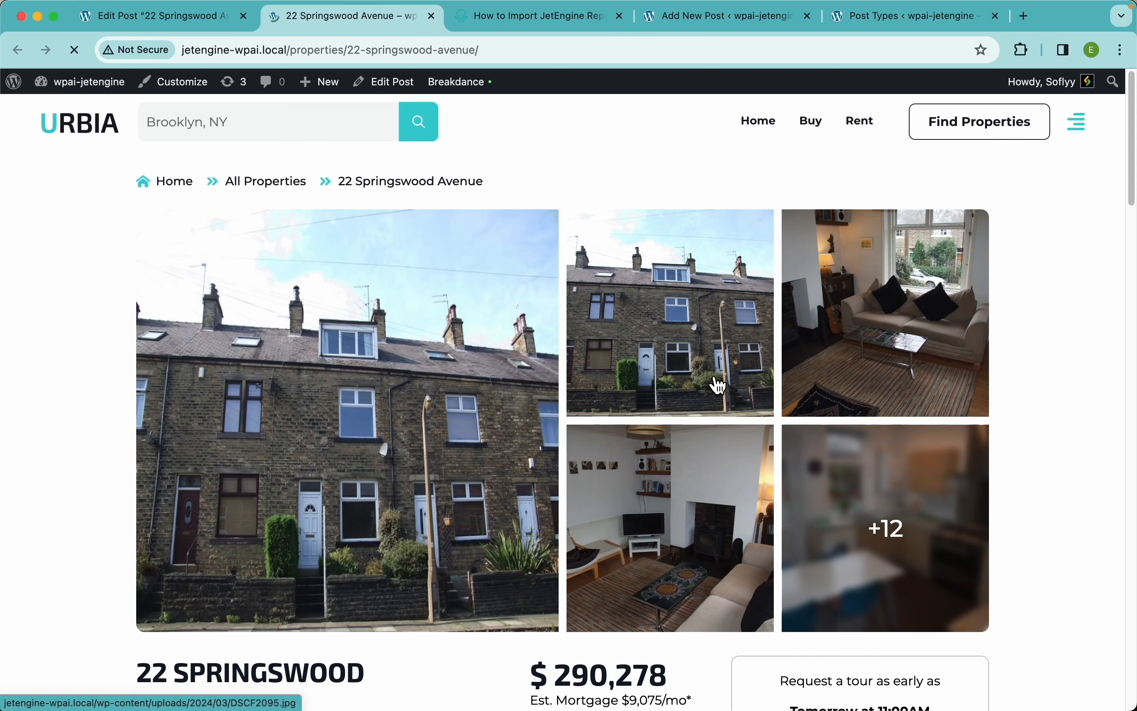
left_click(714, 361)
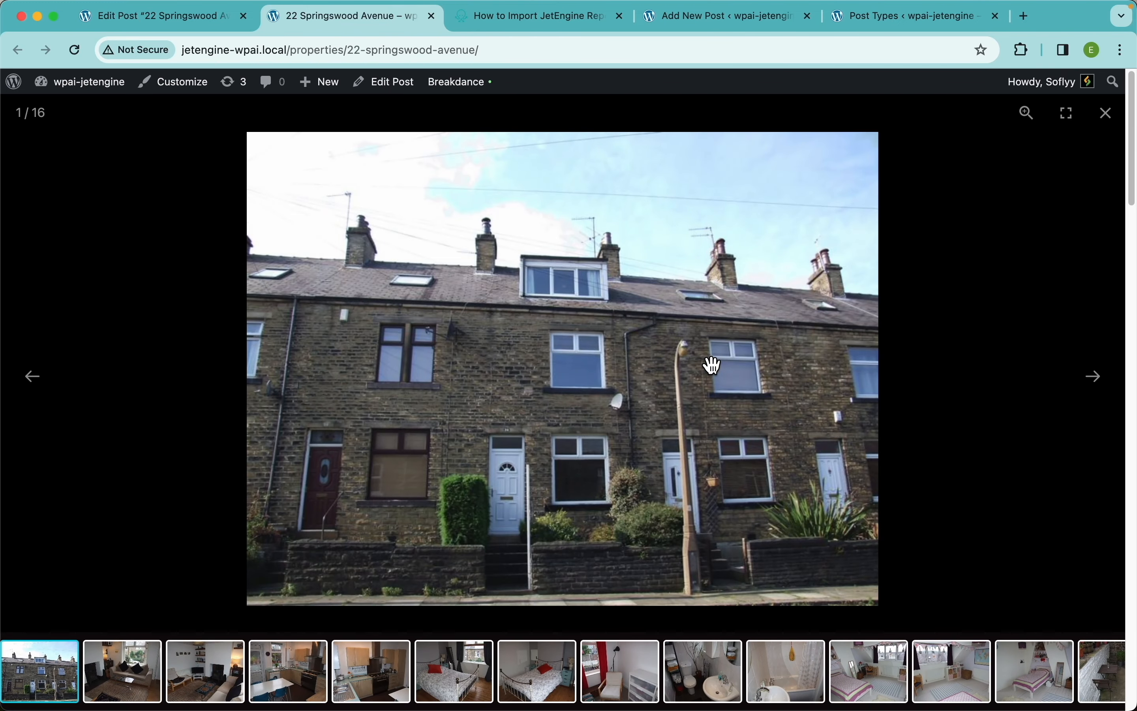
key("Right")
key("Right")
key("Right")
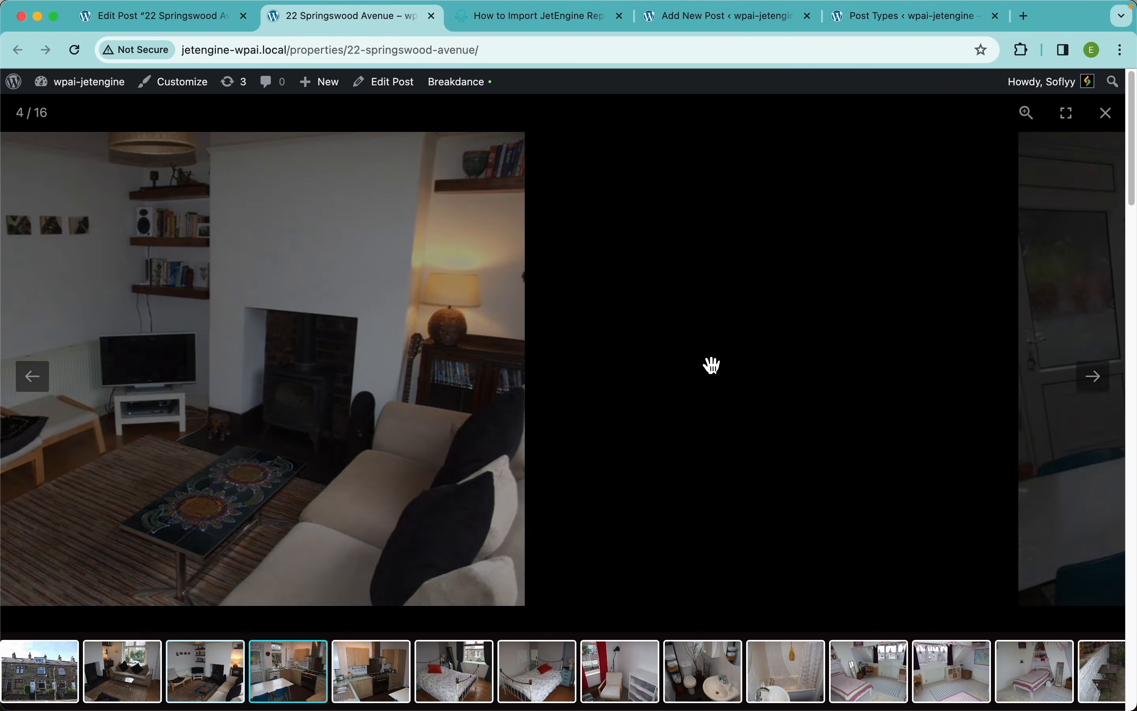
key("Right")
left_click(957, 327)
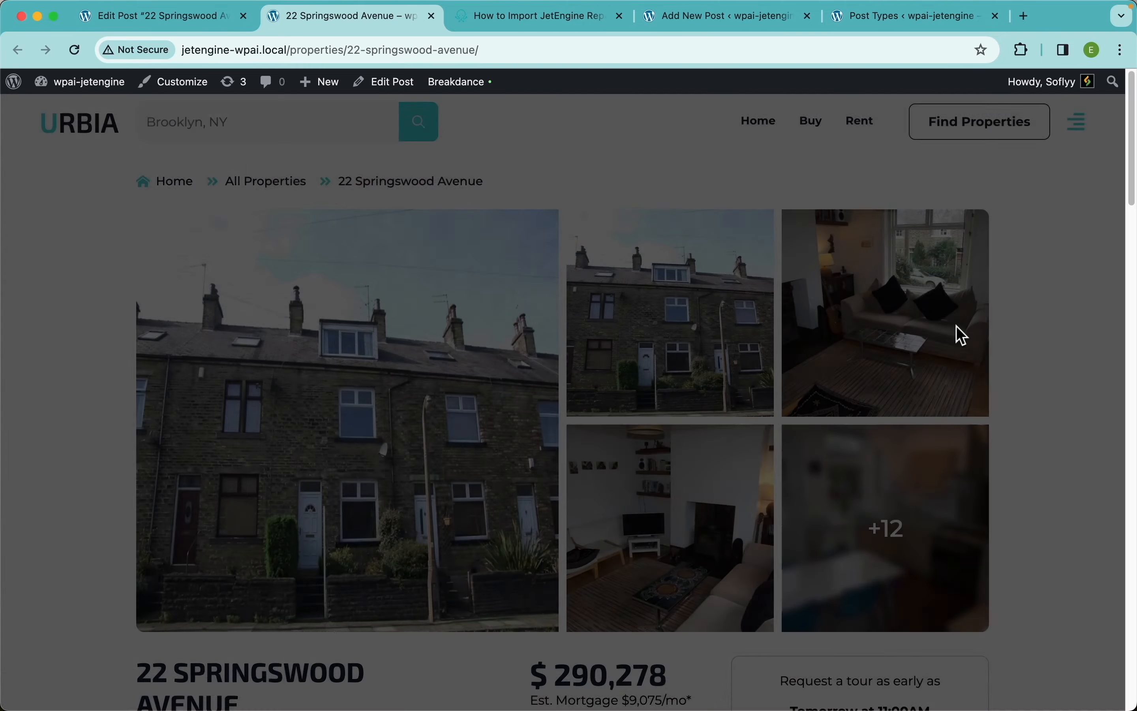
Step: Examine the property page's price, location map, description, room details and agent information, and return to its beginning
scroll(553, 569, "down", 10)
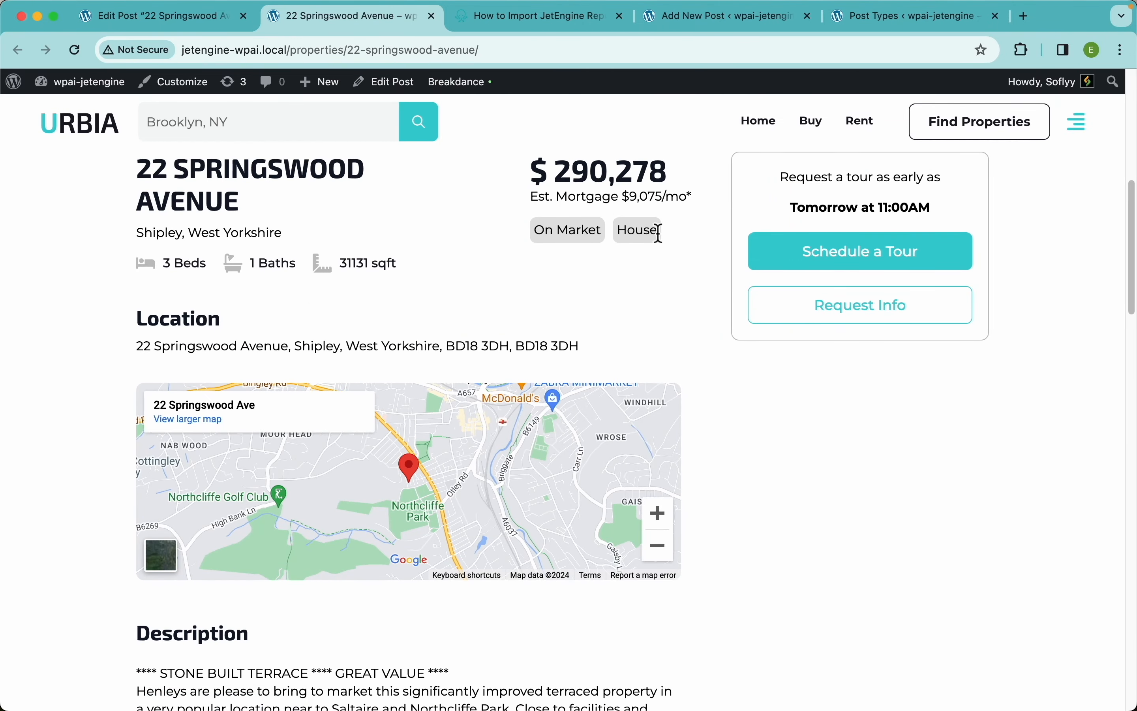
scroll(278, 280, "down", 20)
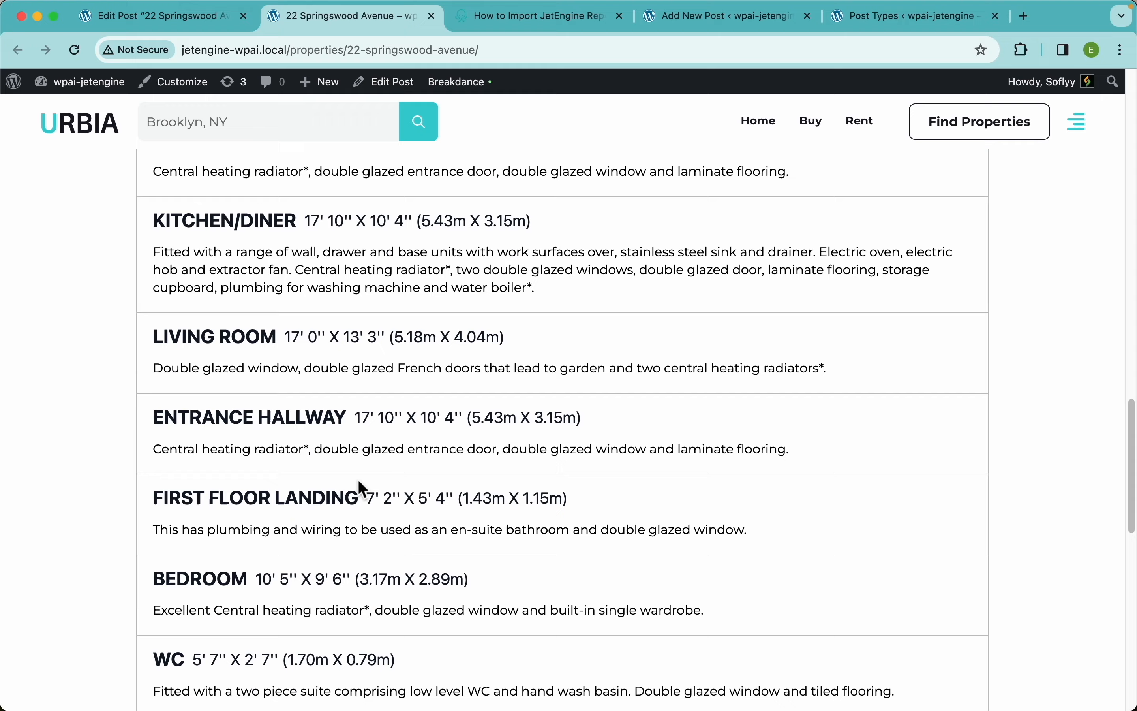
scroll(401, 346, "down", 8)
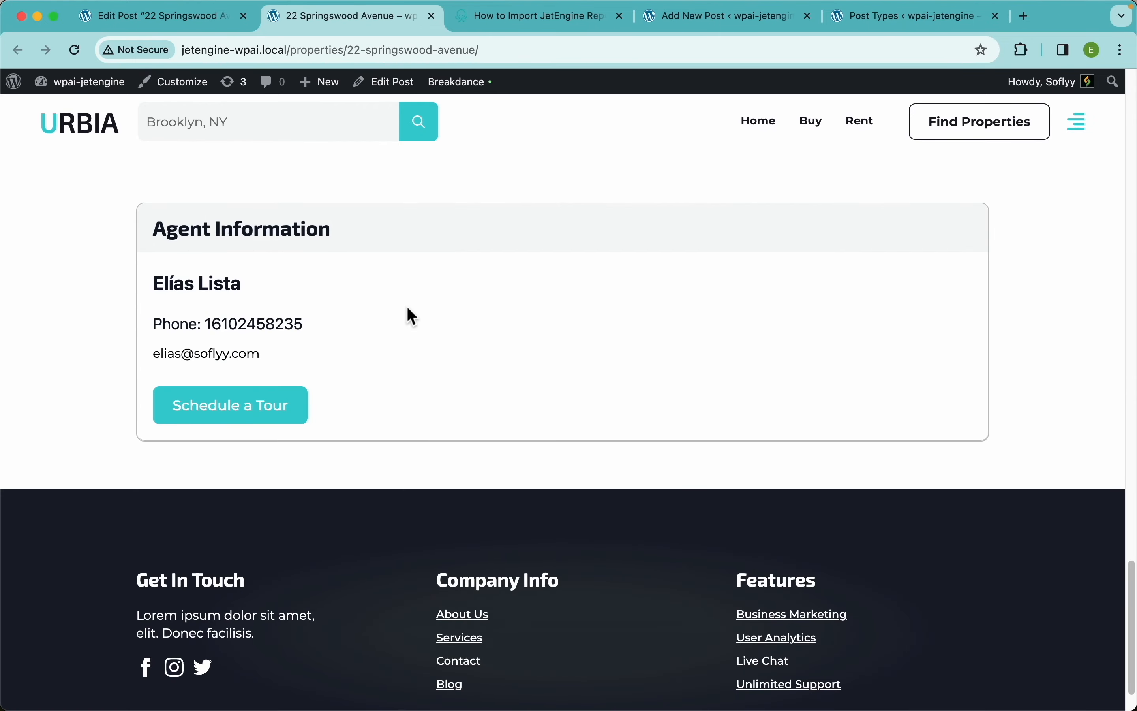
scroll(407, 306, "up", 20)
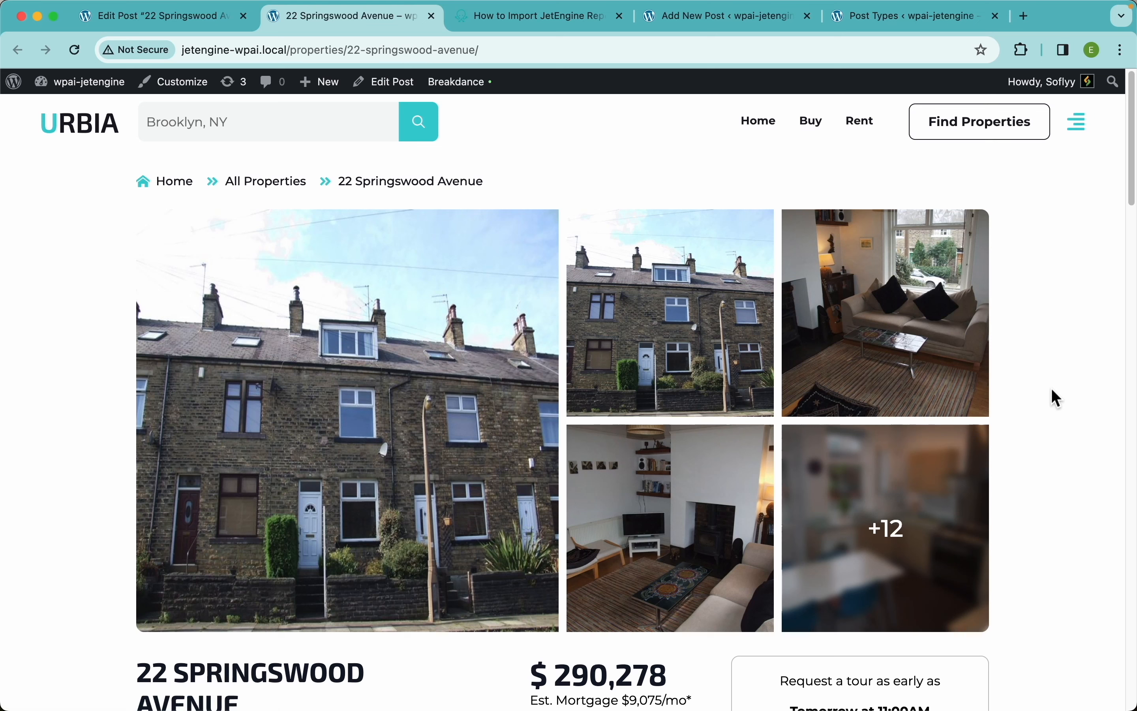